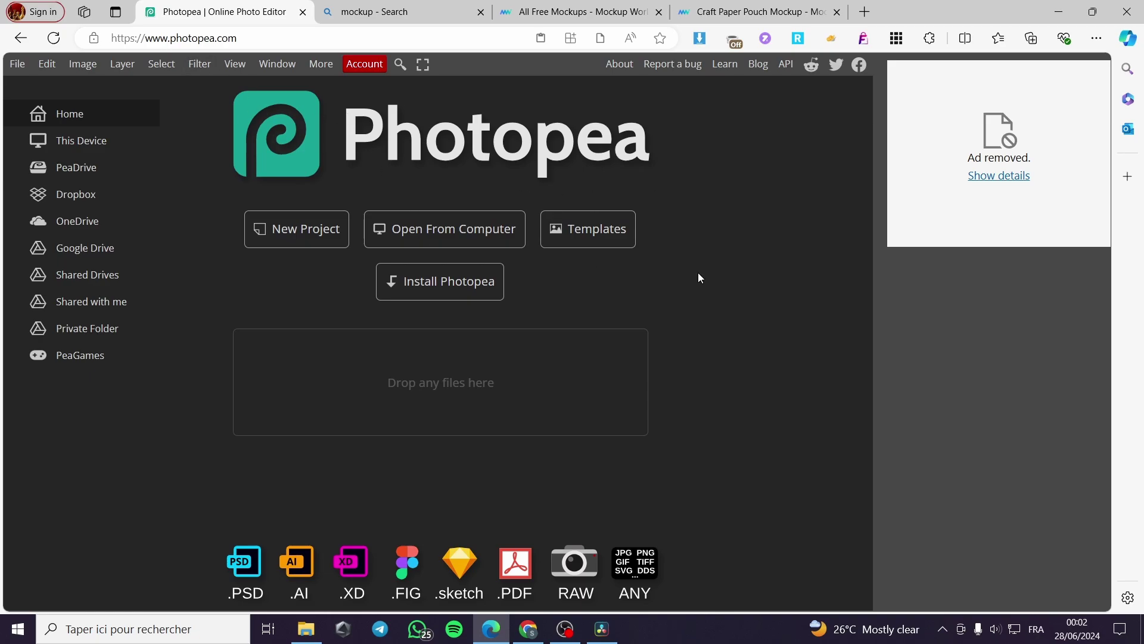
Look through the web search results for "mockup" to find sites offering free mockups
left_click(384, 15)
scroll(287, 275, "down", 5)
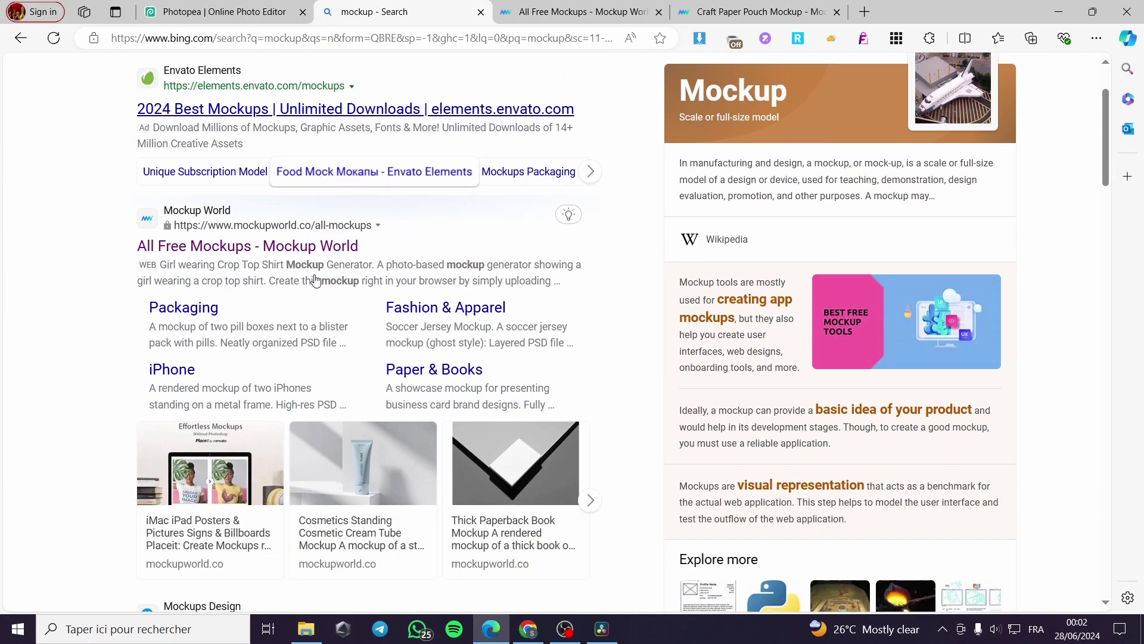
scroll(238, 273, "up", 3)
scroll(182, 270, "down", 3)
scroll(182, 270, "down", 15)
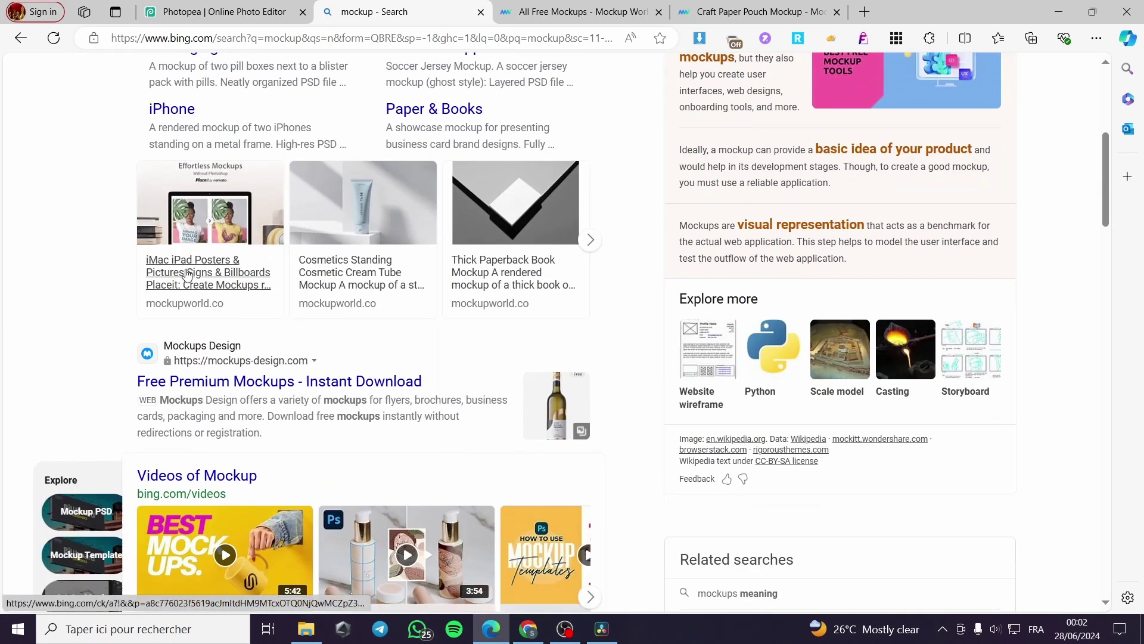
scroll(713, 342, "down", 12)
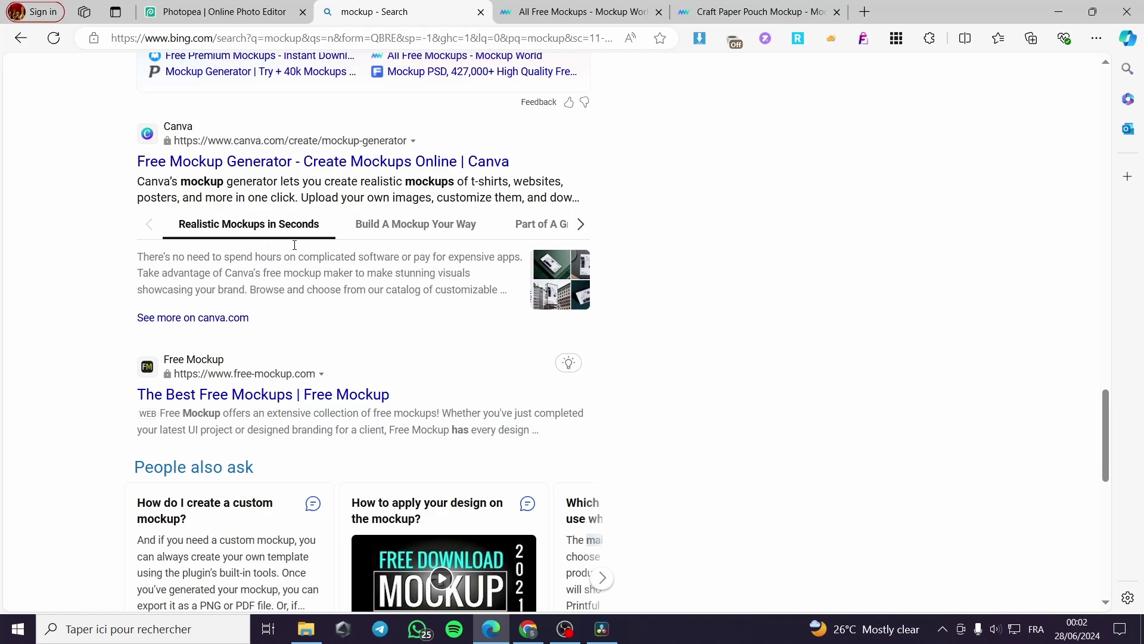
Browse the free mockup listings on Mockup World down to the Craft Paper Pouch Mockup
left_click(577, 11)
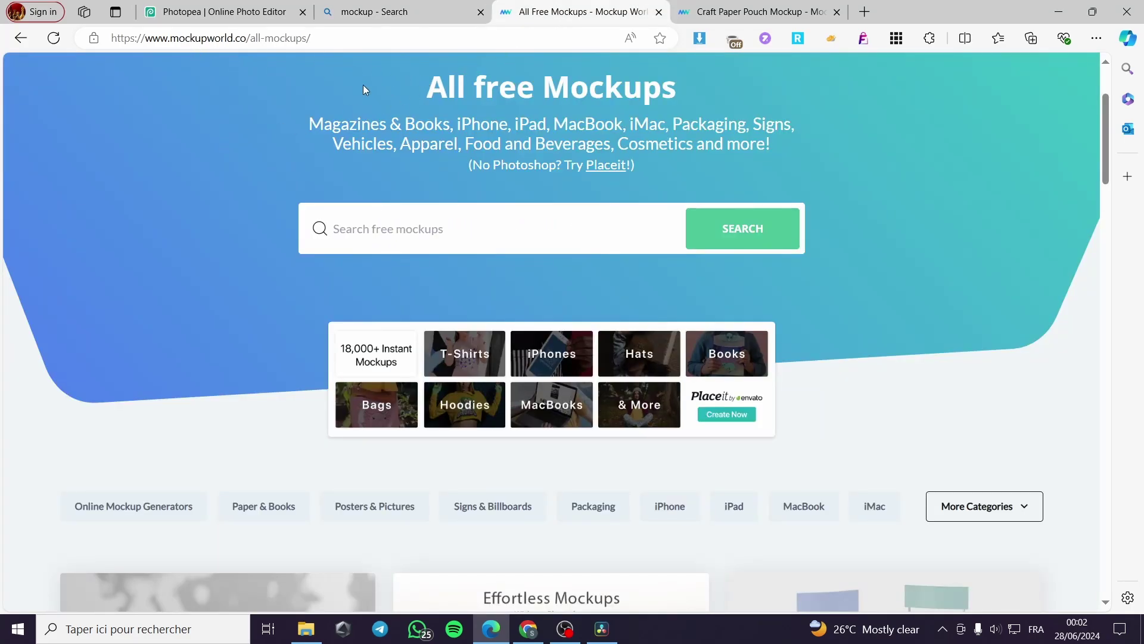
scroll(724, 152, "down", 7)
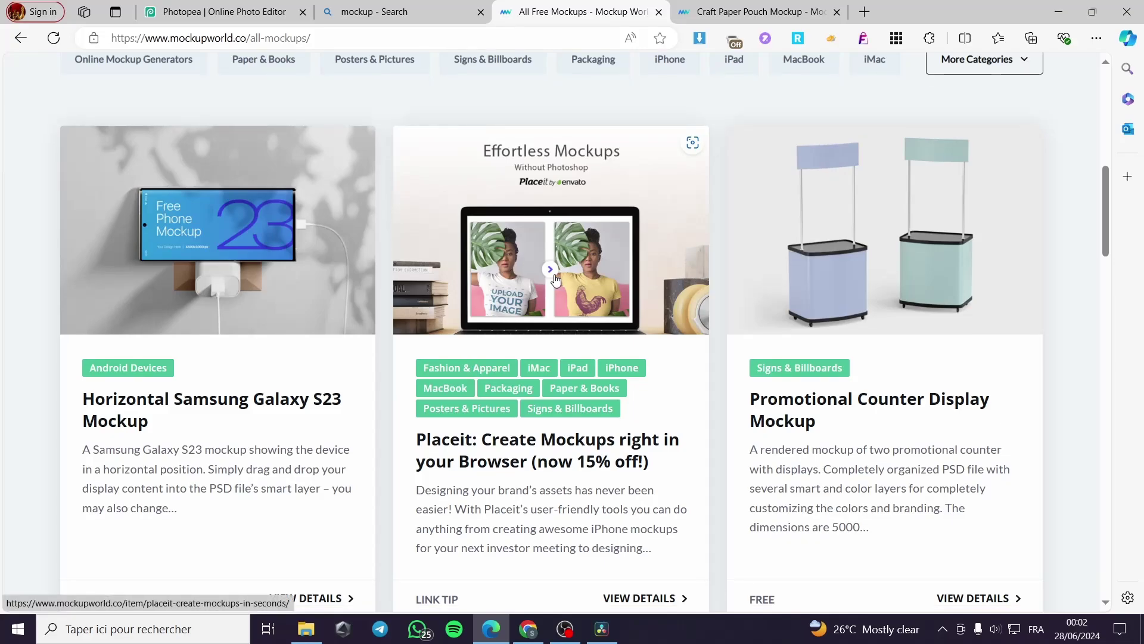
scroll(848, 286, "down", 6)
scroll(840, 291, "down", 2)
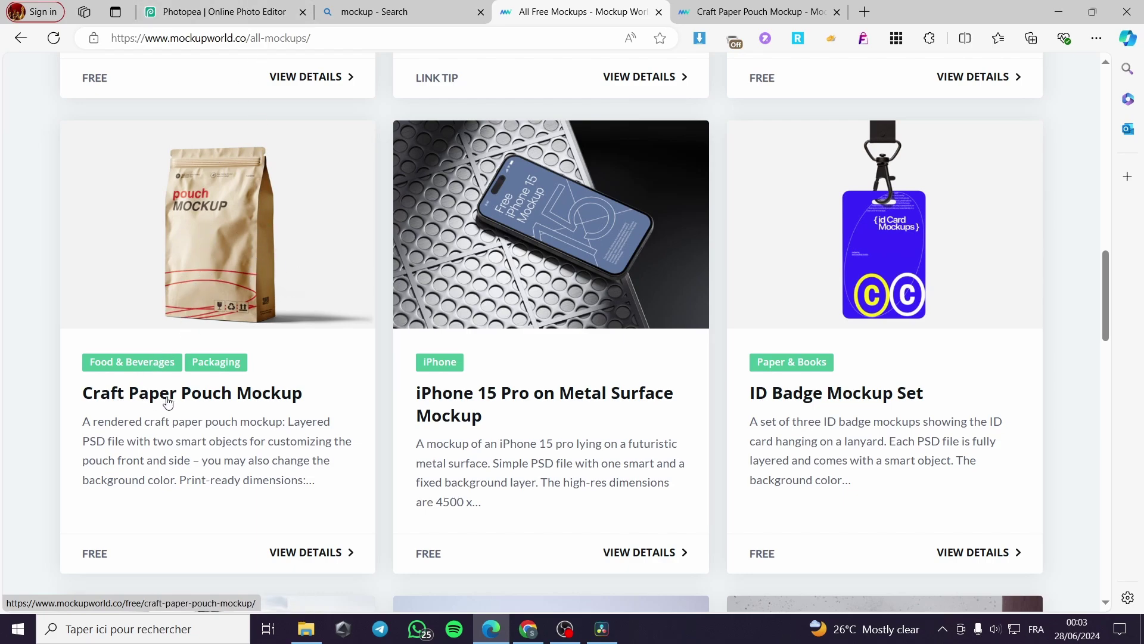
Switch to Photopea, bring up File Explorer over it, and open SSD (D:) > Downloads > Free_Craft_Pouch_Mockup > Files
left_click(244, 5)
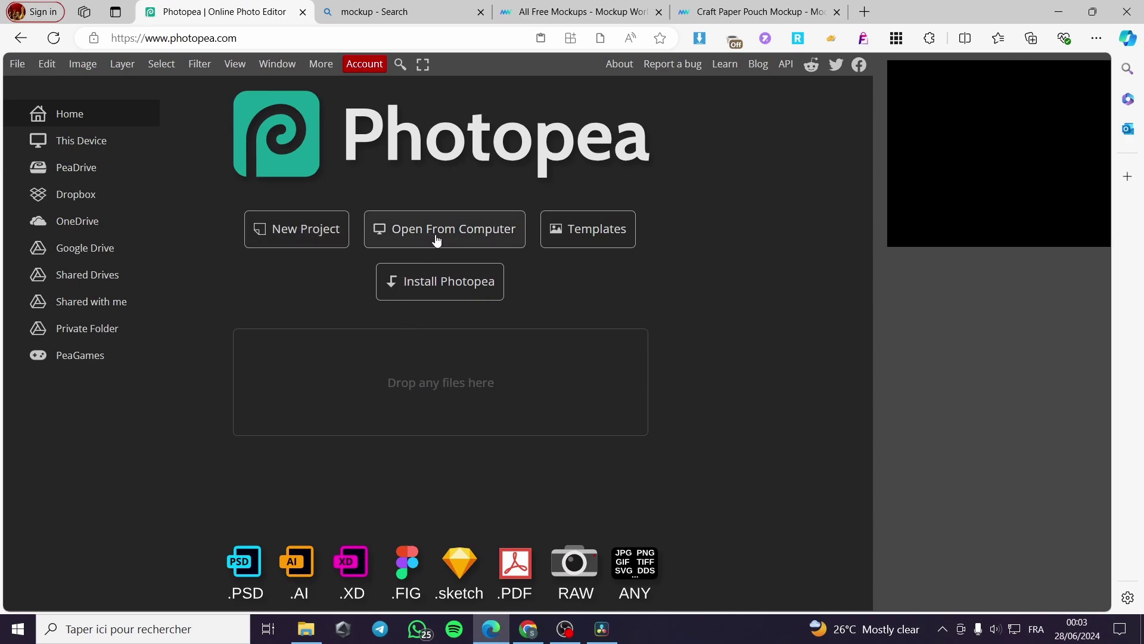
mouse_move(308, 632)
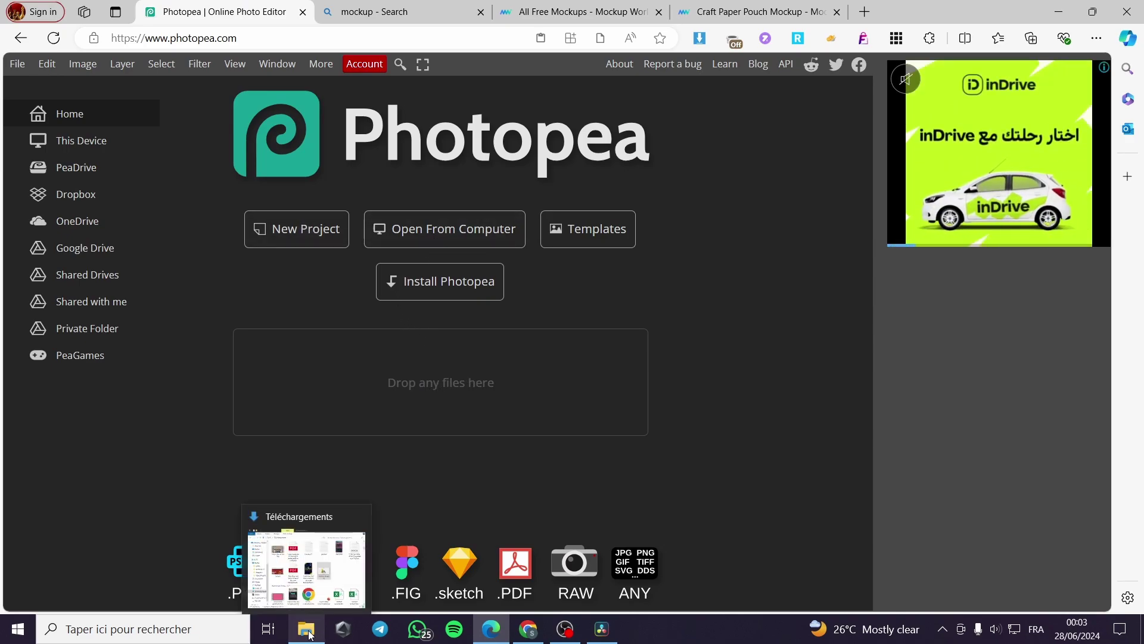
left_click(307, 632)
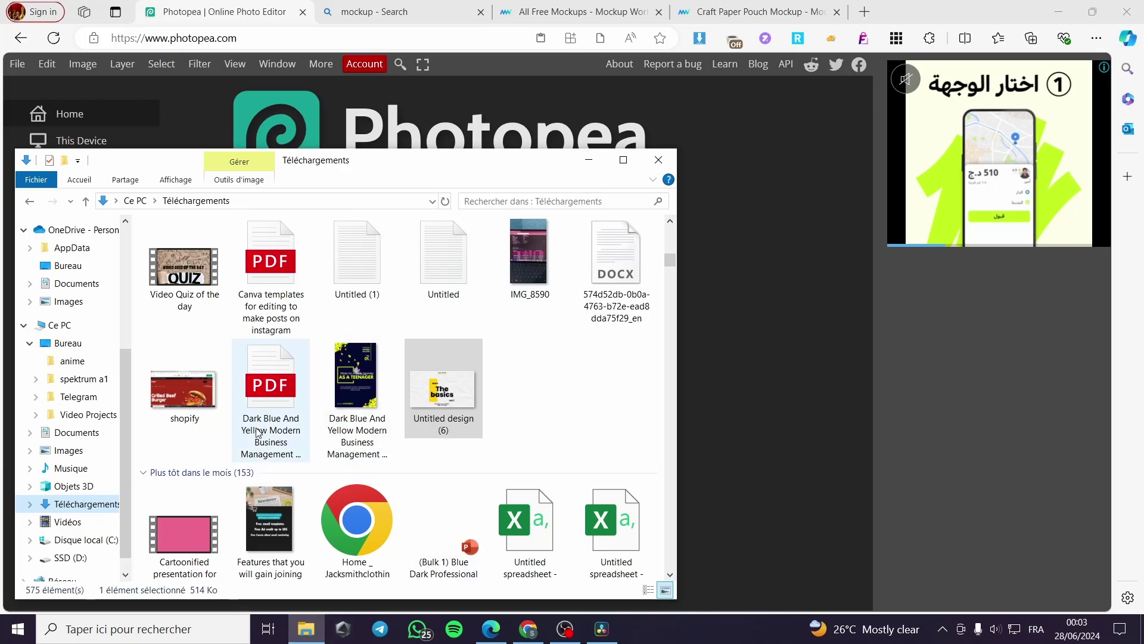
left_click_drag(417, 159, 531, 144)
scroll(415, 333, "up", 3)
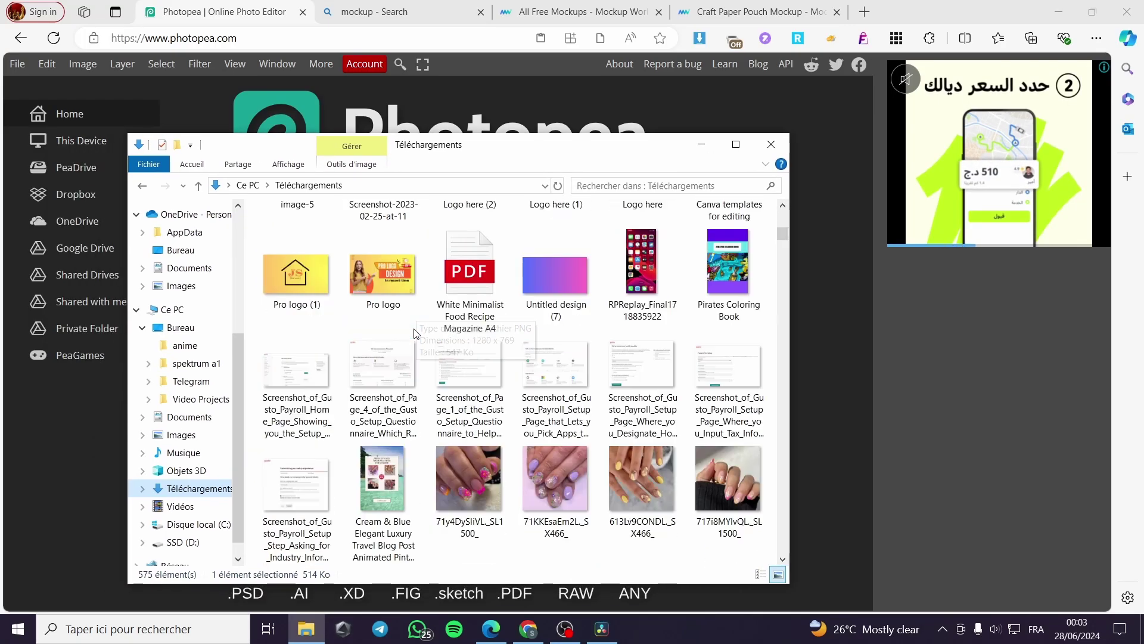
scroll(416, 334, "up", 3)
left_click(183, 541)
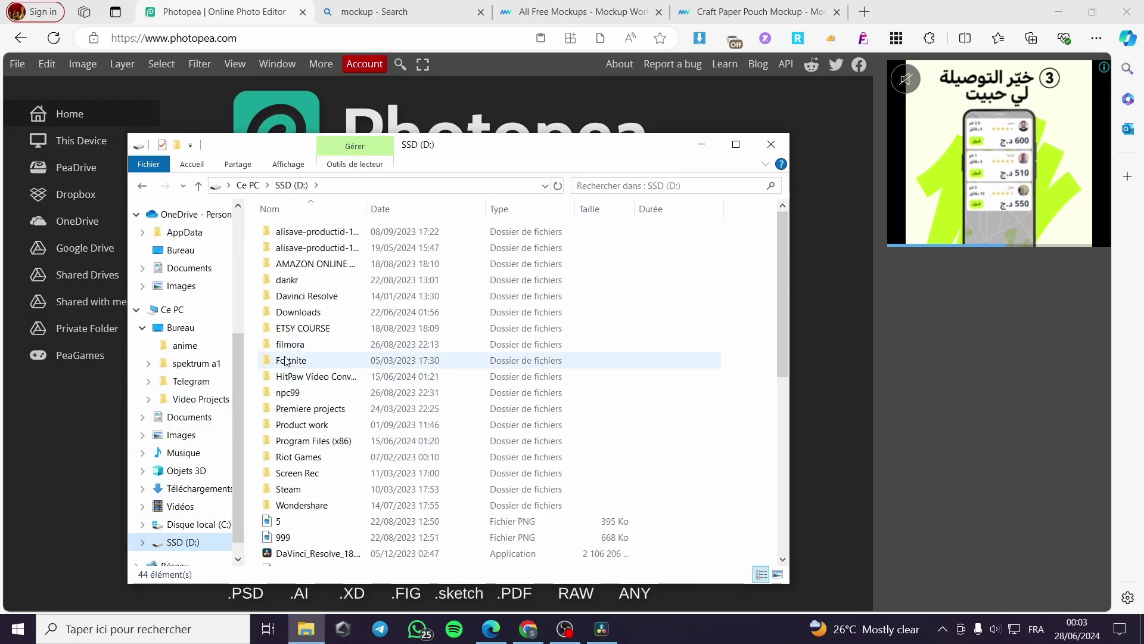
left_click_drag(453, 145, 772, 148)
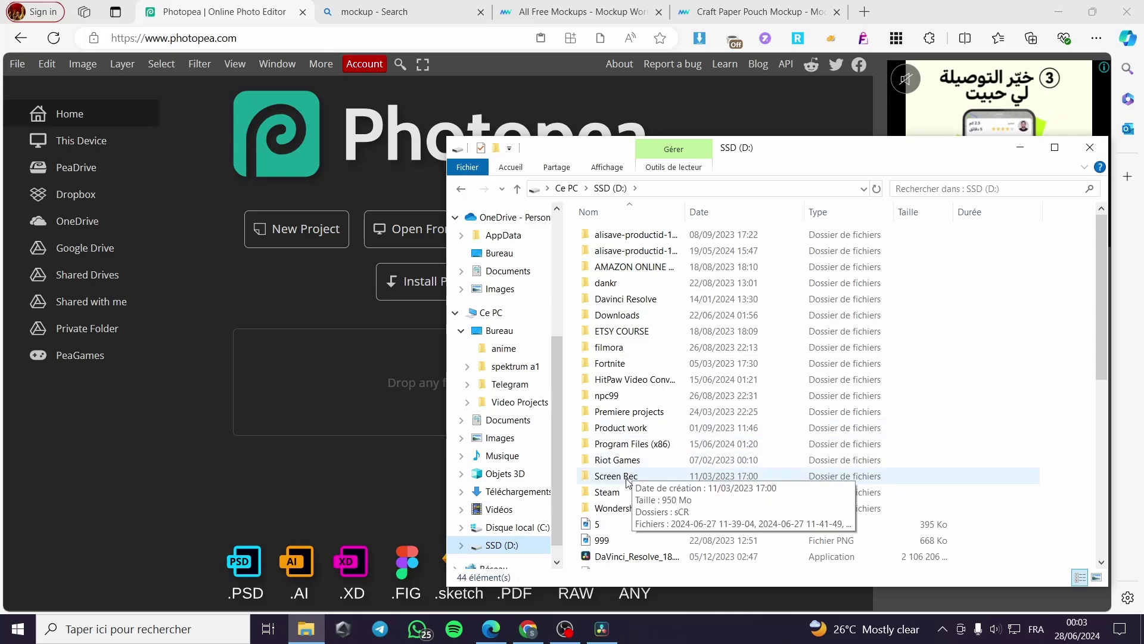
double_click(663, 315)
double_click(634, 266)
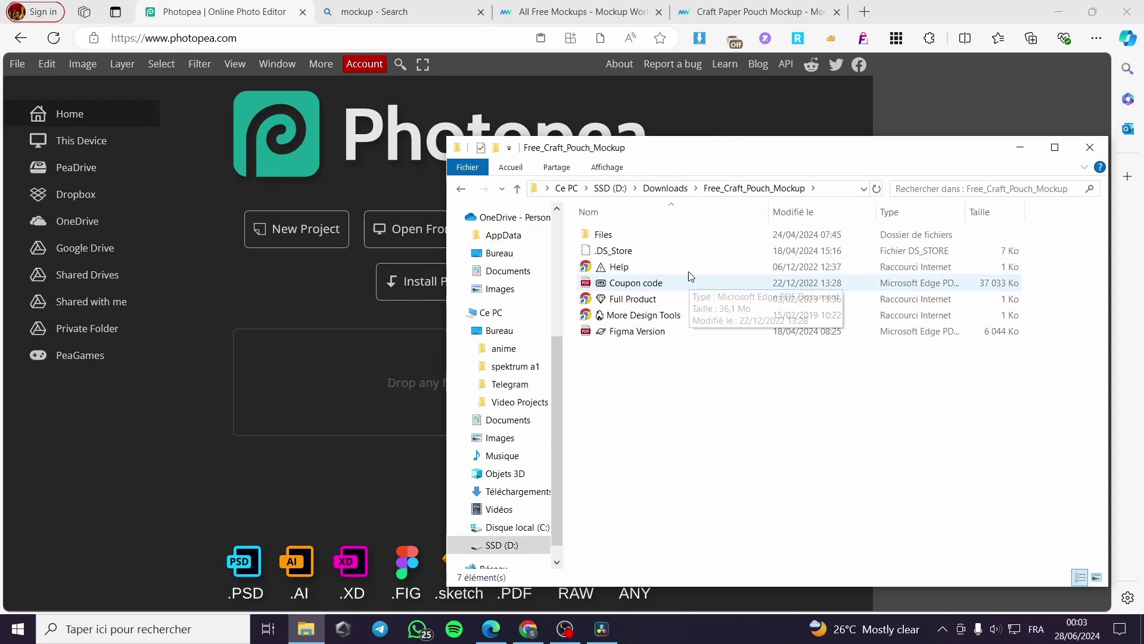
double_click(659, 235)
left_click_drag(720, 152, 820, 142)
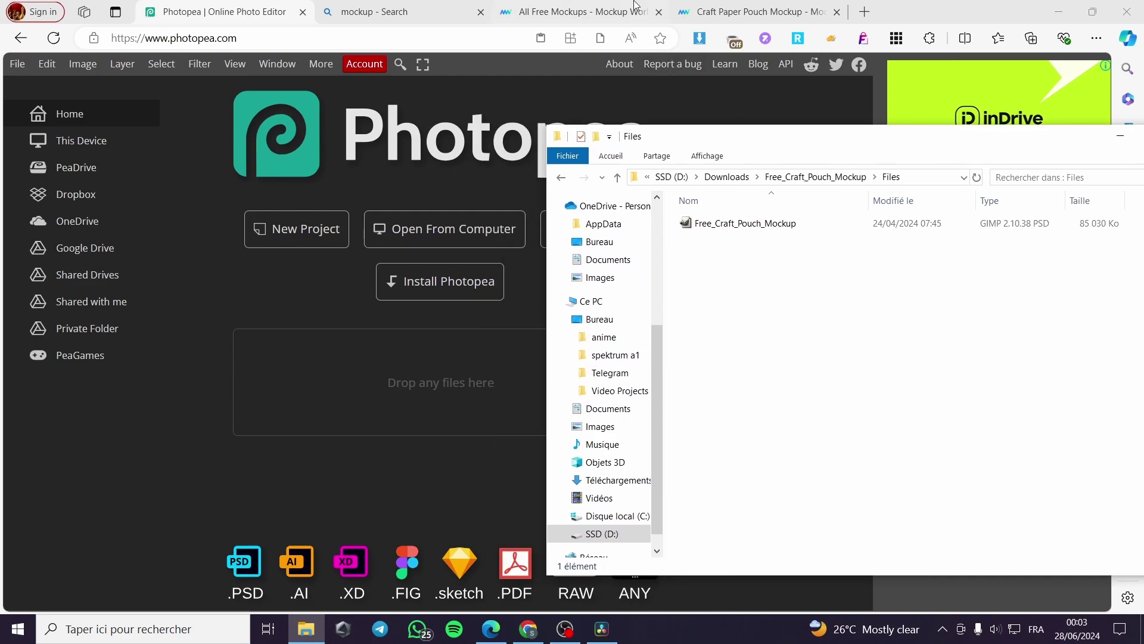
Review the Craft Paper Pouch Mockup's preview, description and download details on Mockup World
left_click(636, 5)
left_click(136, 299)
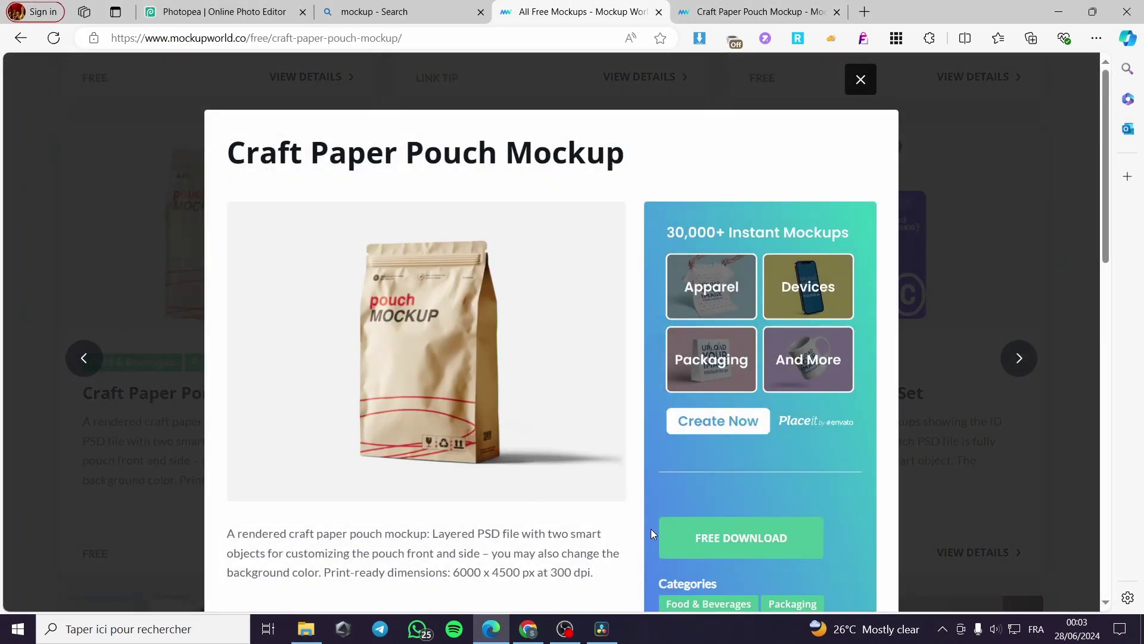
scroll(651, 533, "down", 2)
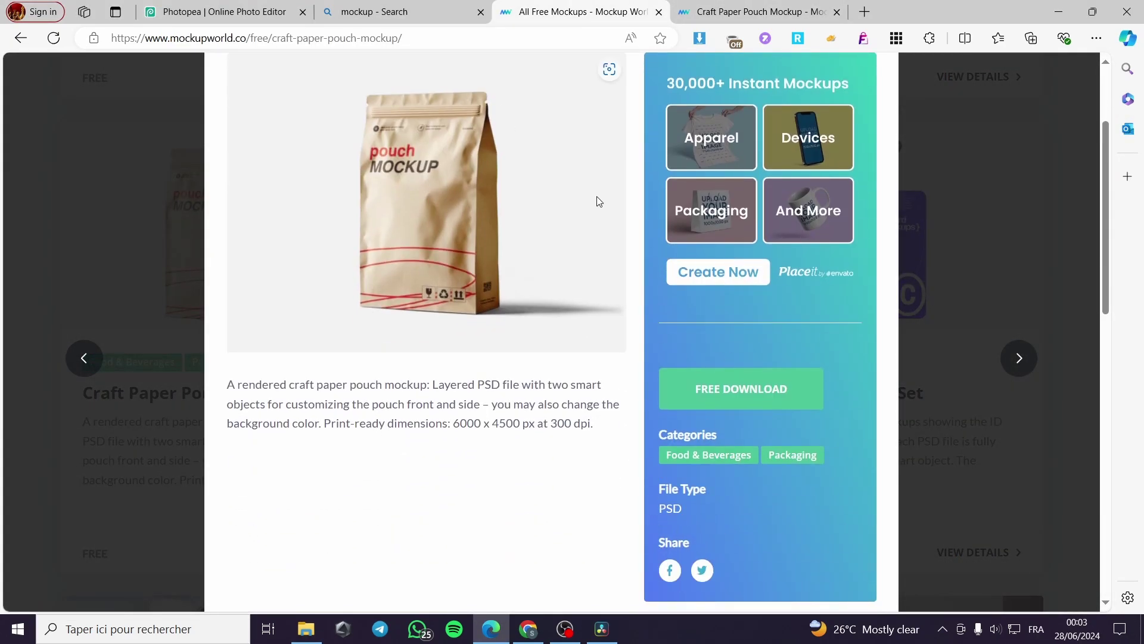
scroll(633, 455, "up", 2)
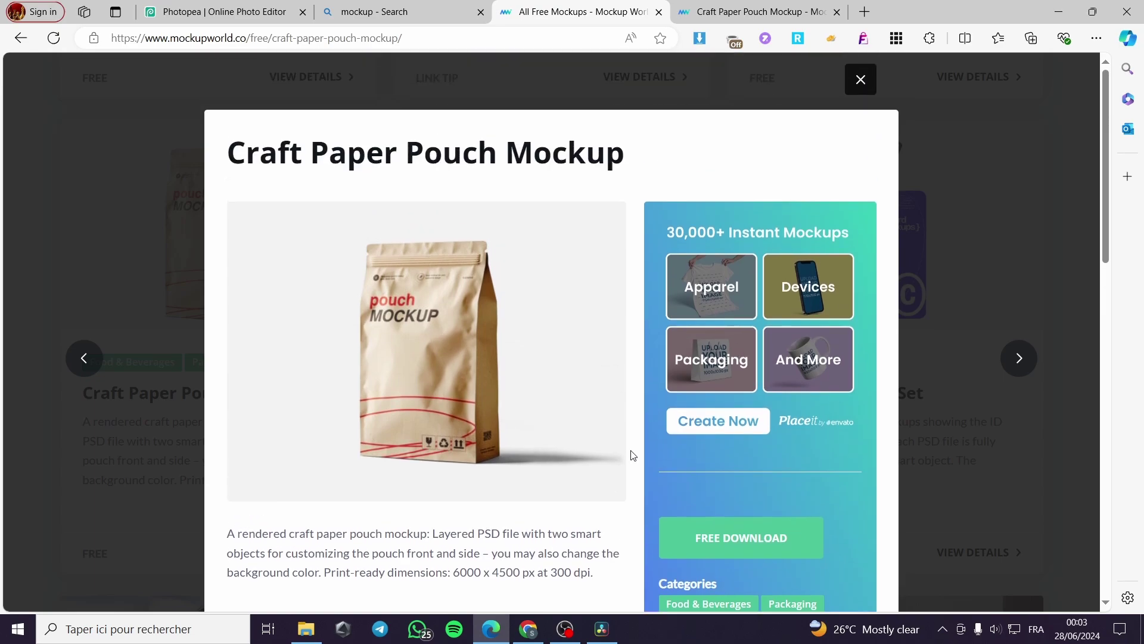
Open the Free_Craft_Pouch_Mockup PSD from the file window in Photopea
left_click(221, 11)
left_click(305, 629)
left_click_drag(715, 224, 356, 397)
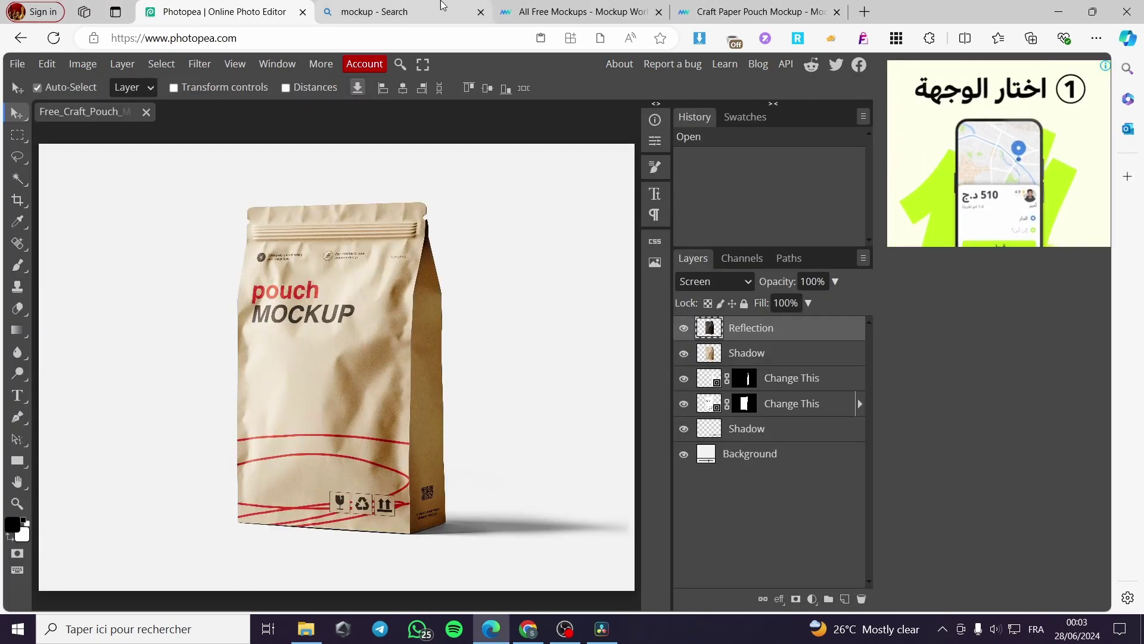
Compare the opened pouch with its Mockup World page, close the mockup's details there, and return to Photopea
left_click(572, 12)
left_click(269, 6)
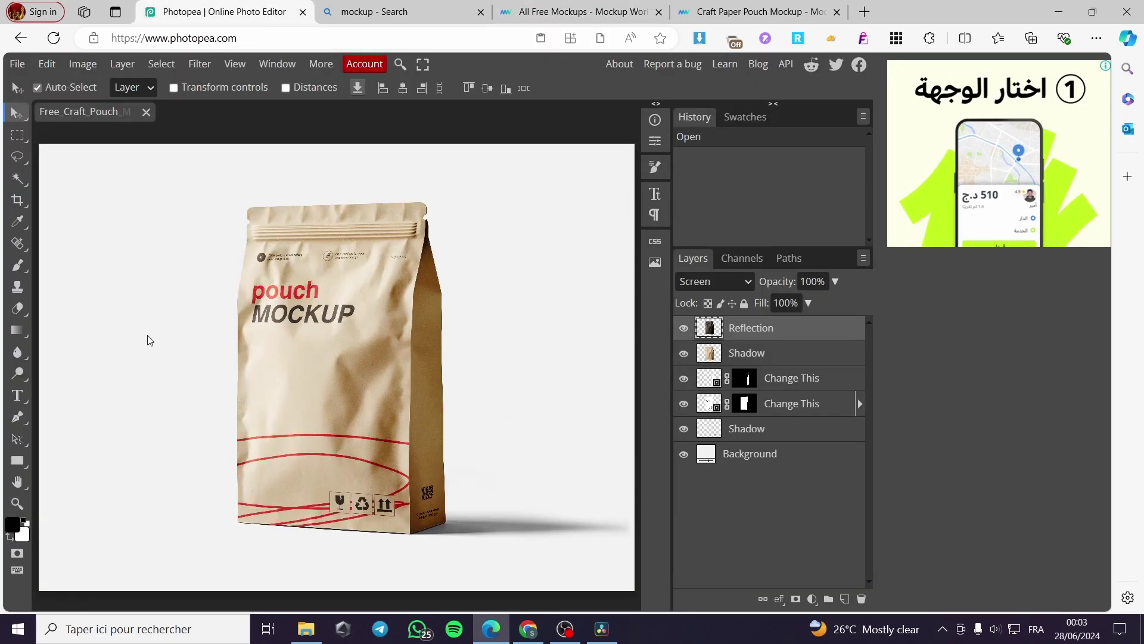
left_click(572, 12)
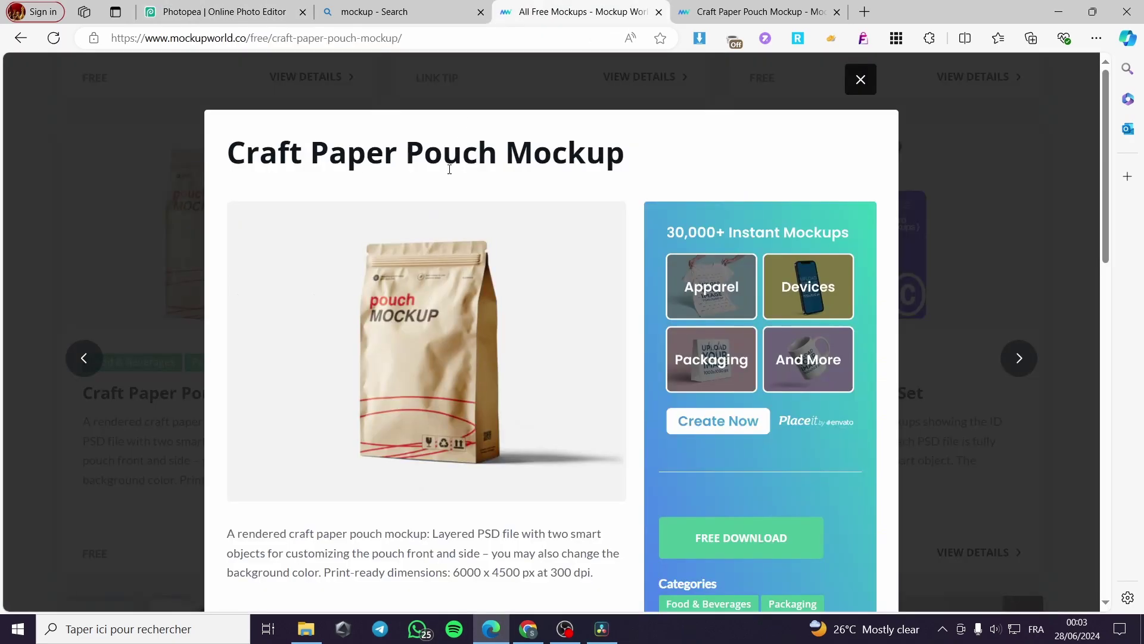
left_click(857, 89)
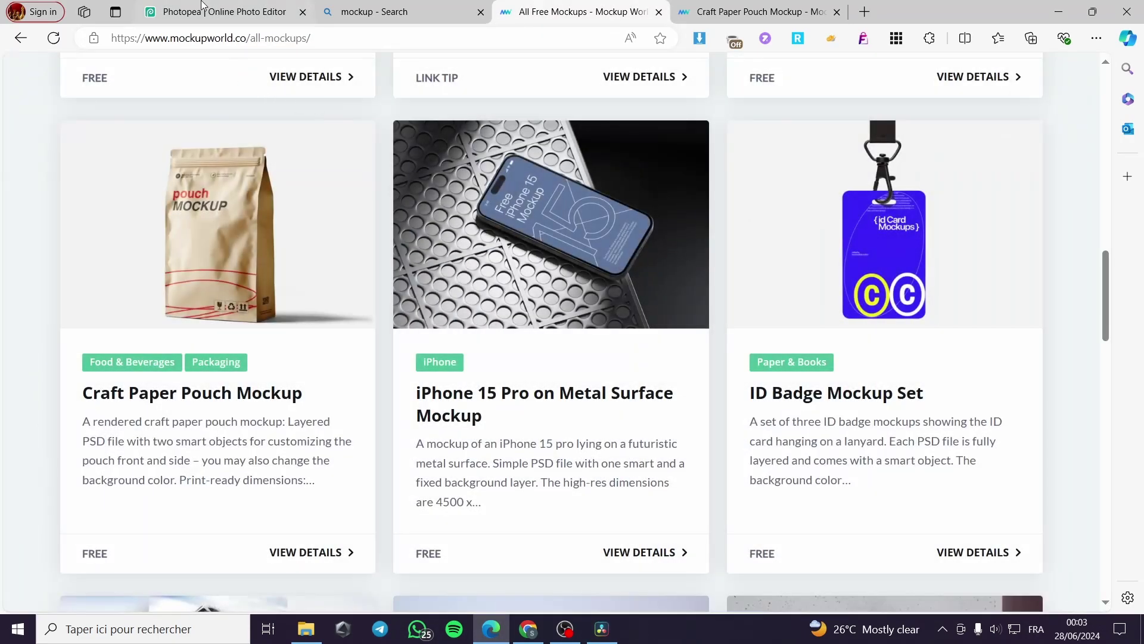
left_click(206, 7)
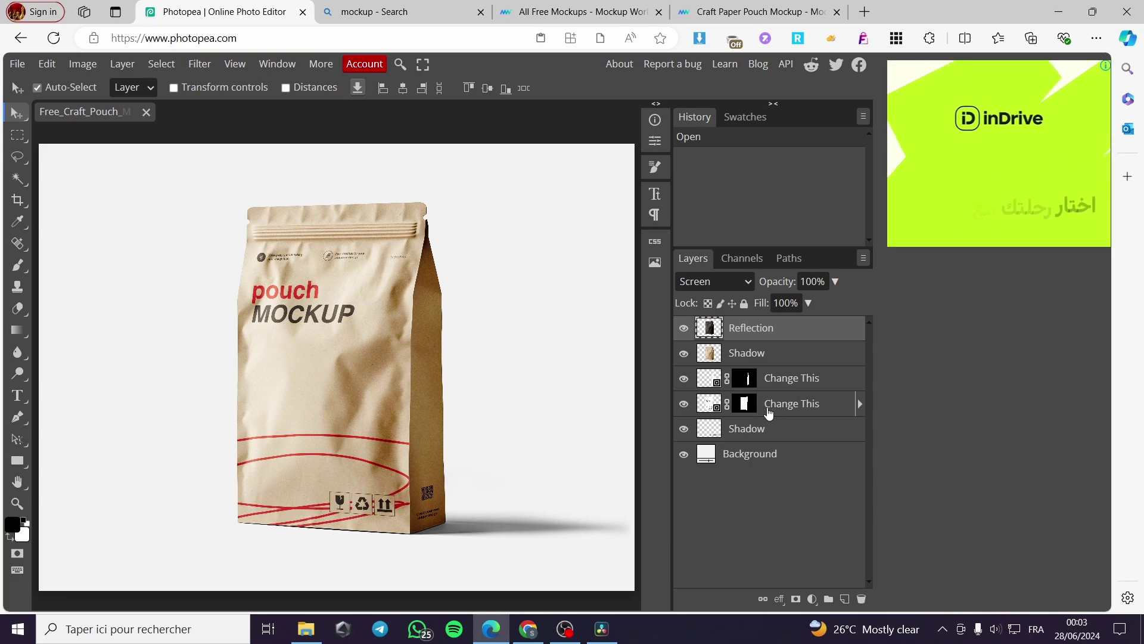
Inspect the pouch's front Change This layer by toggling its visibility, then open and close its smart object
left_click(745, 405)
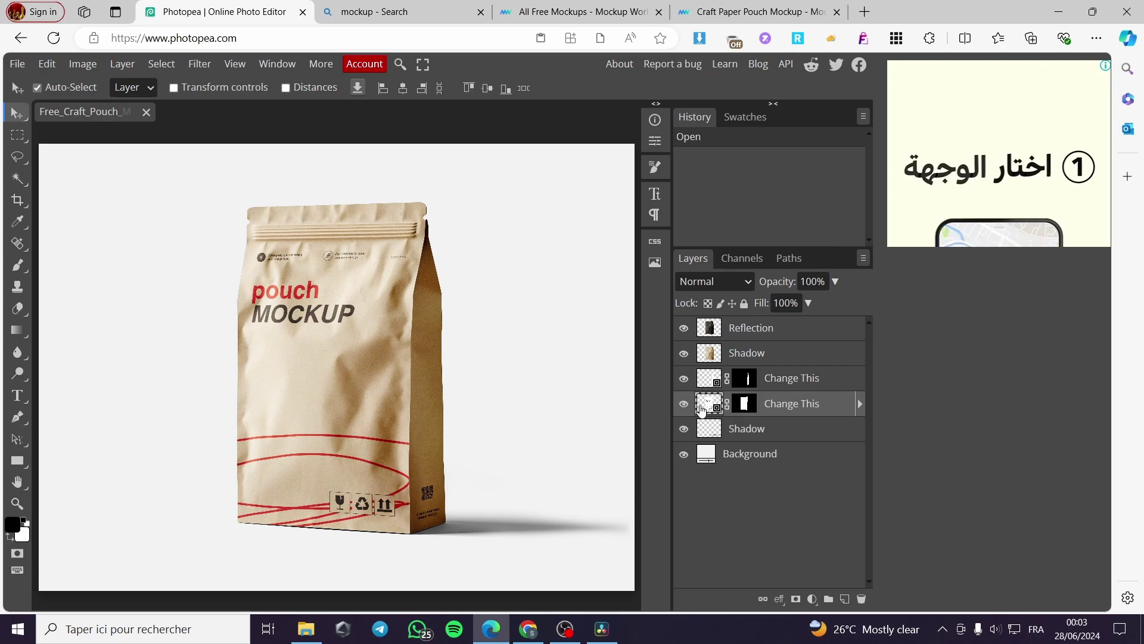
left_click(684, 405)
left_click(686, 404)
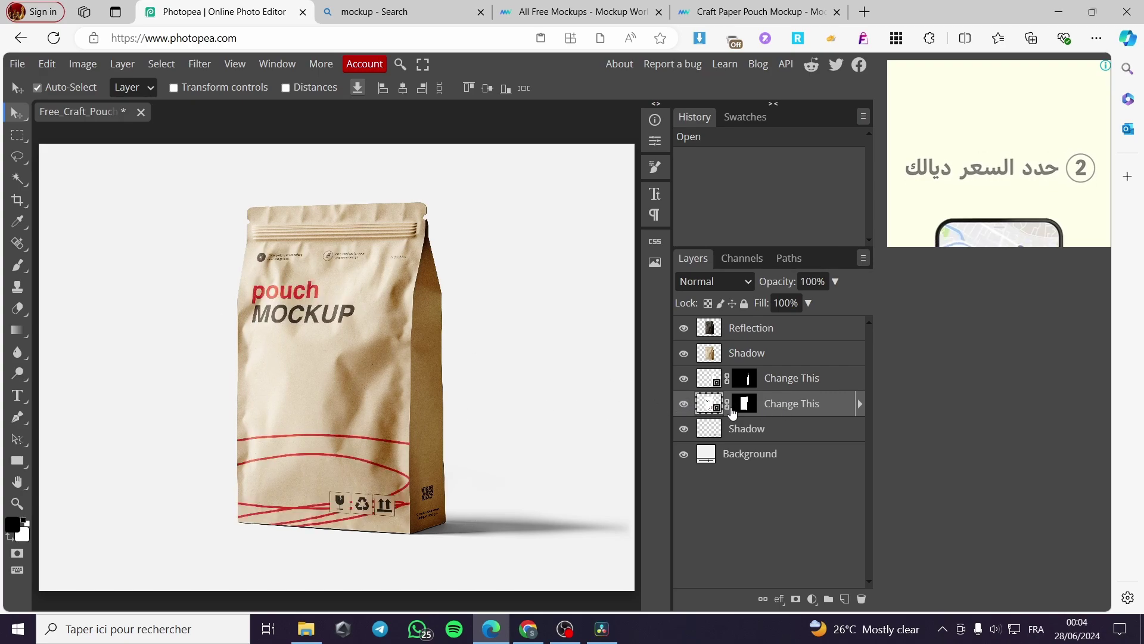
double_click(731, 409)
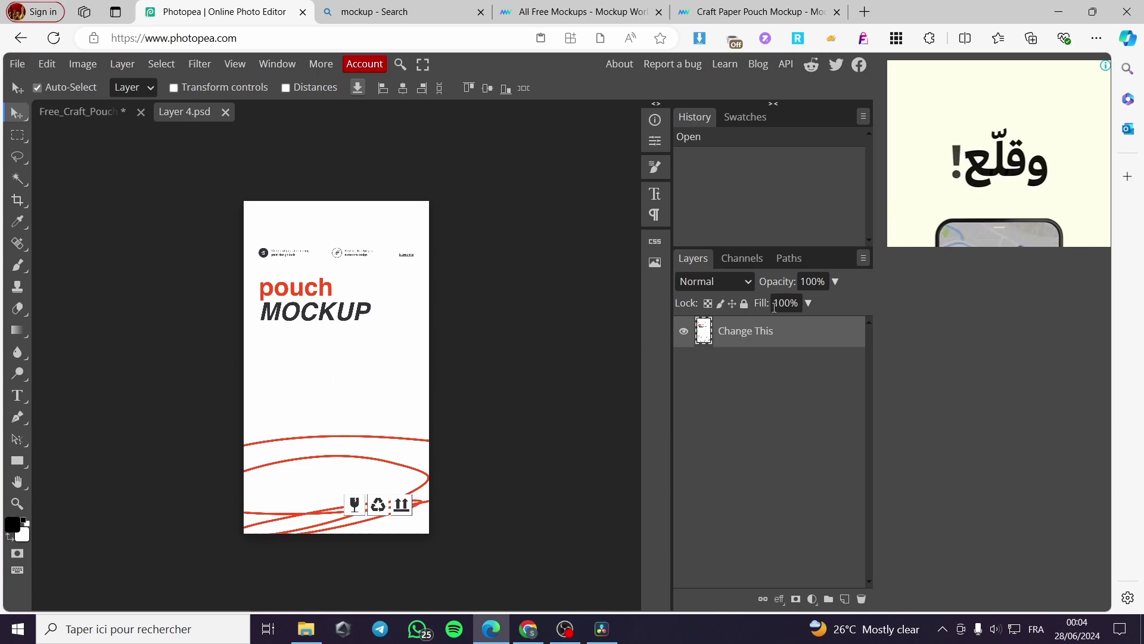
left_click(225, 112)
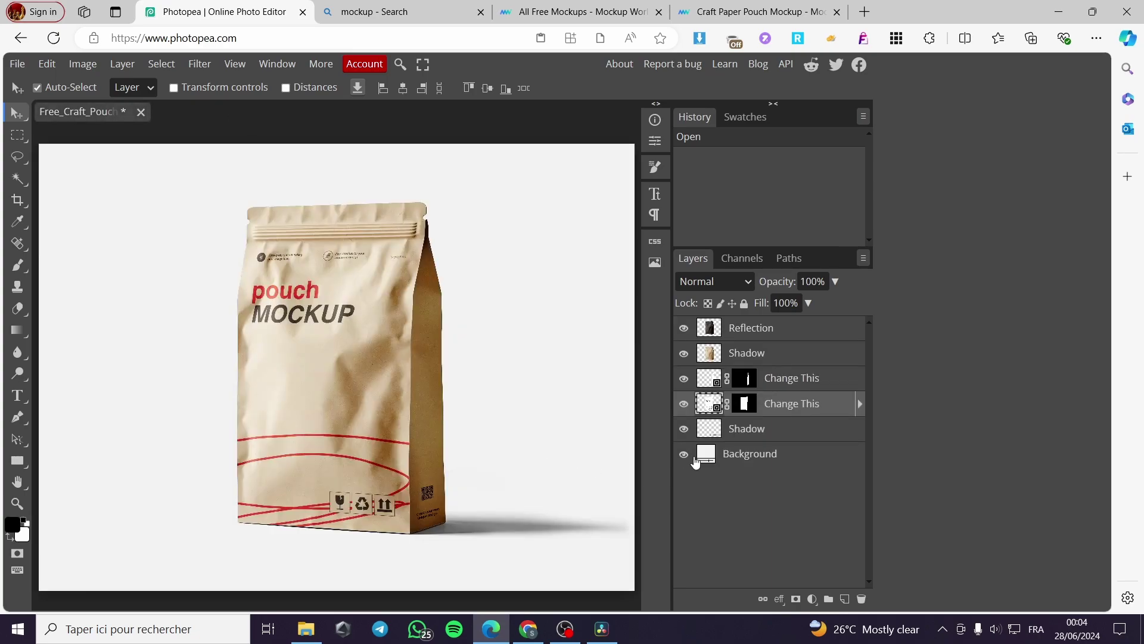
Inspect the pouch's side Change This smart object, toggling its inner layer's visibility, and close its document
left_click(709, 379)
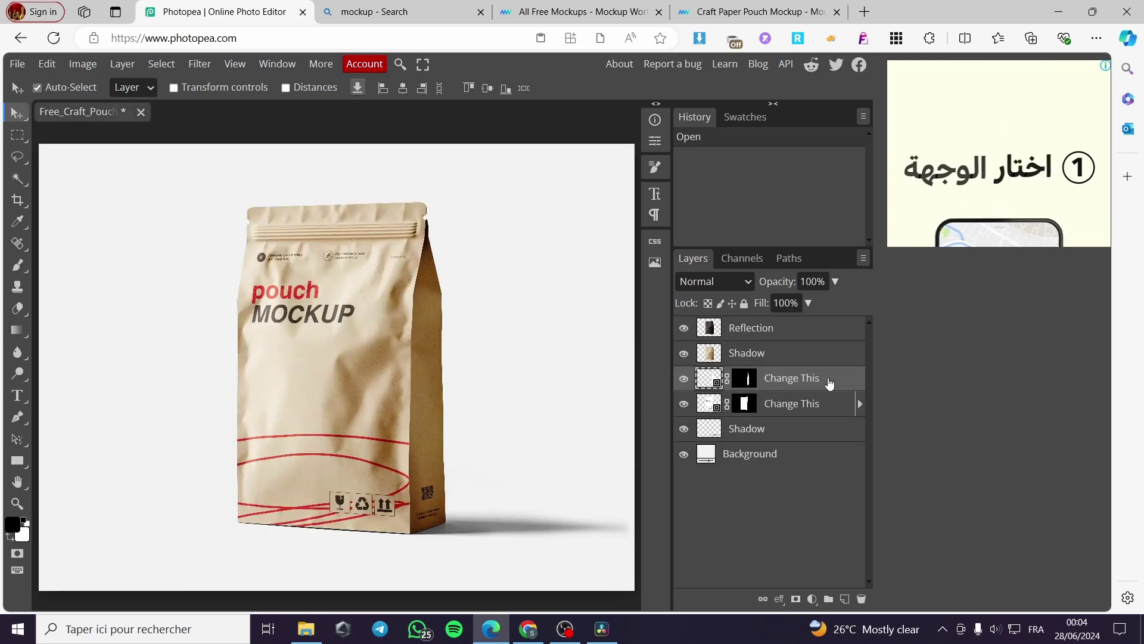
left_click(861, 405)
left_click(860, 404)
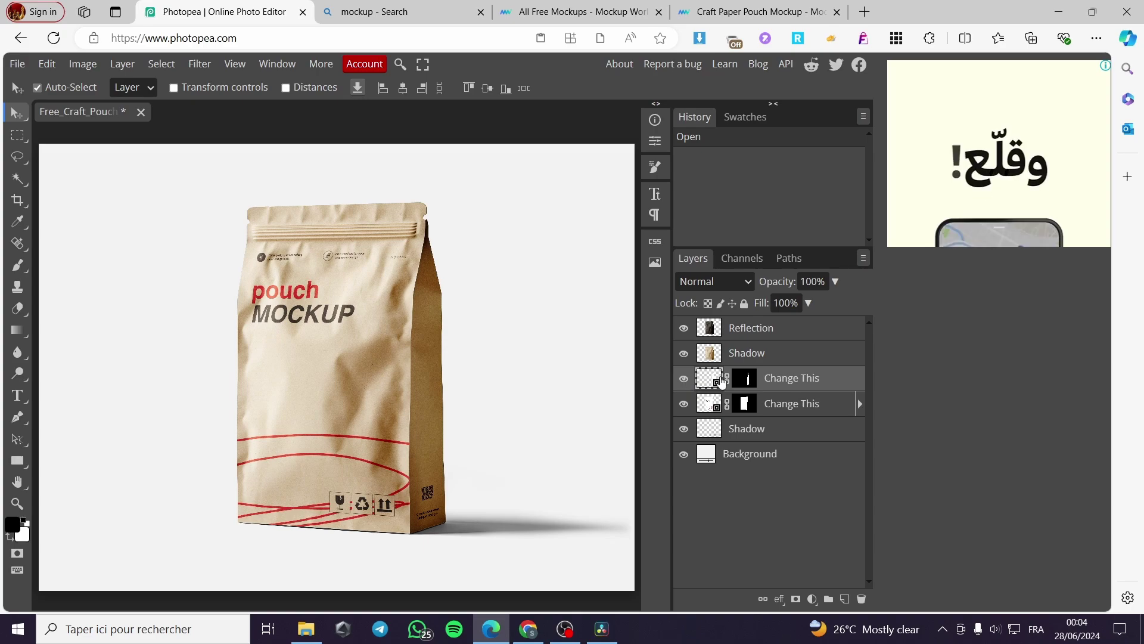
double_click(712, 379)
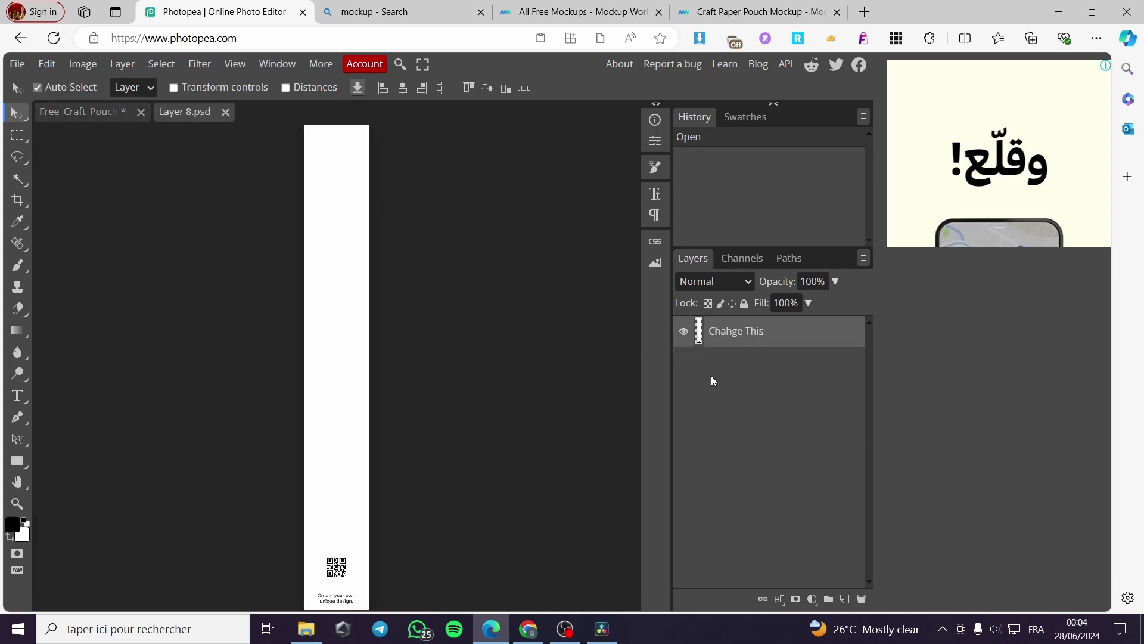
left_click(685, 332)
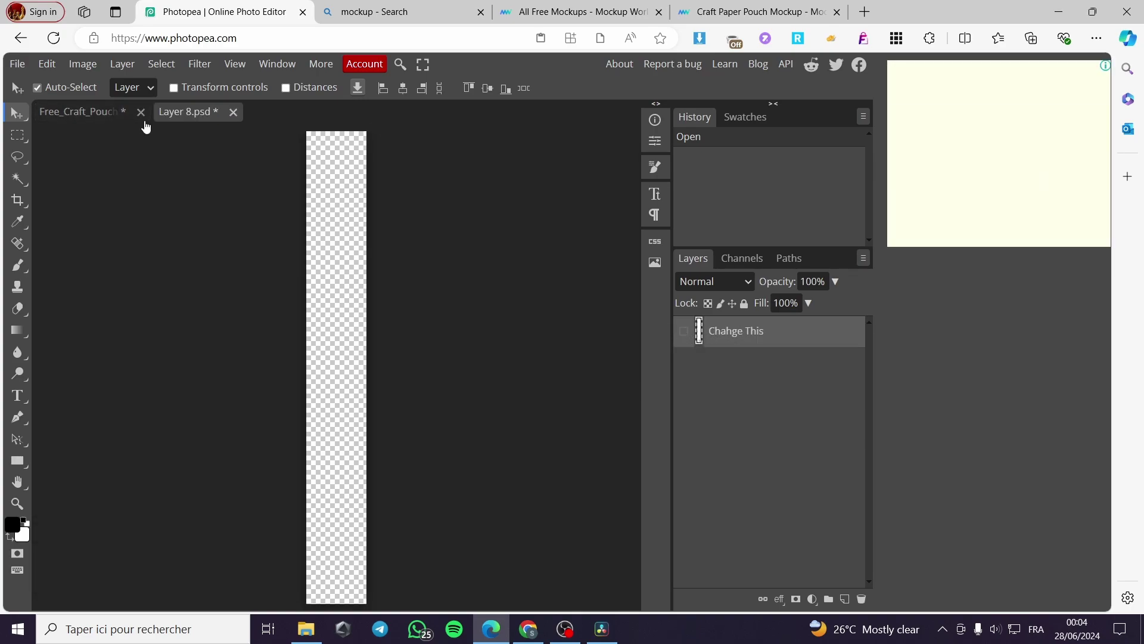
left_click(106, 117)
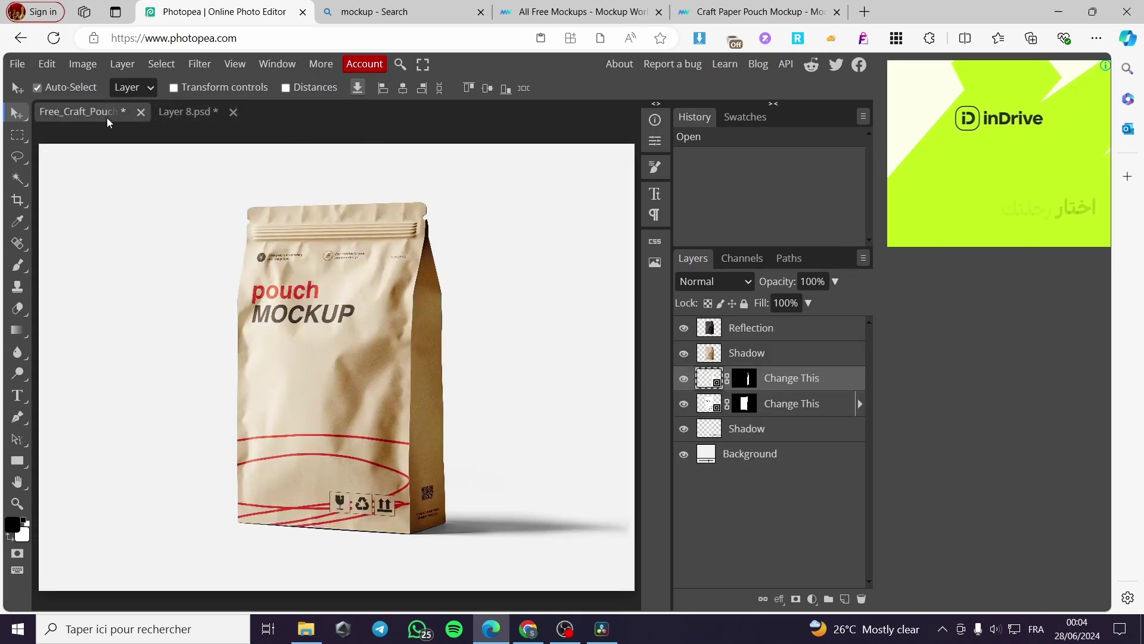
double_click(709, 378)
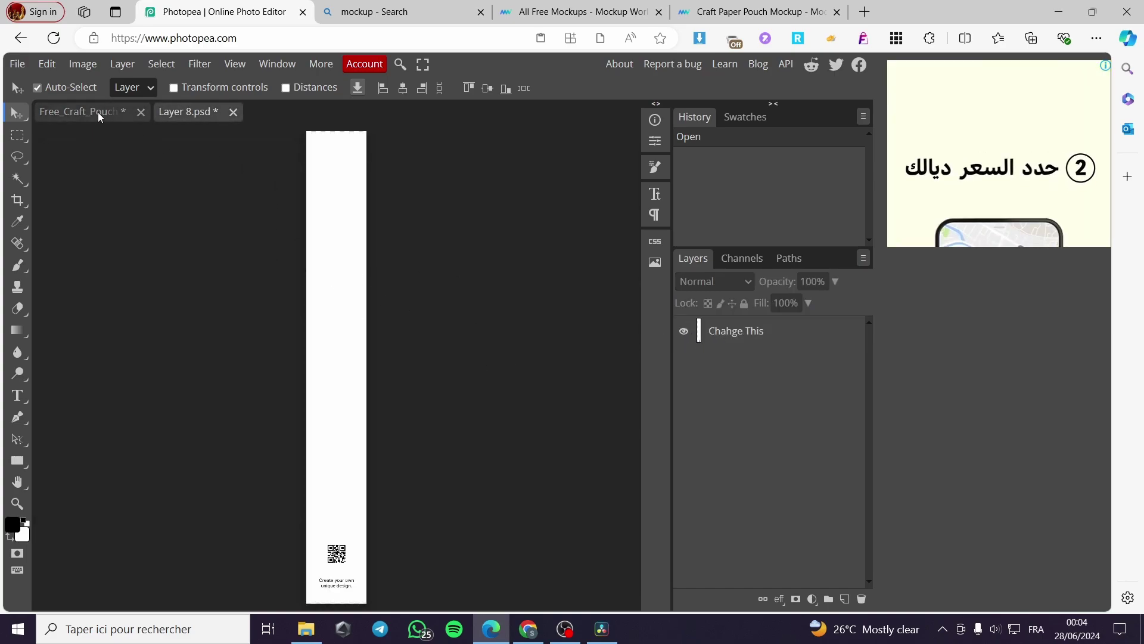
left_click(233, 112)
left_click(646, 133)
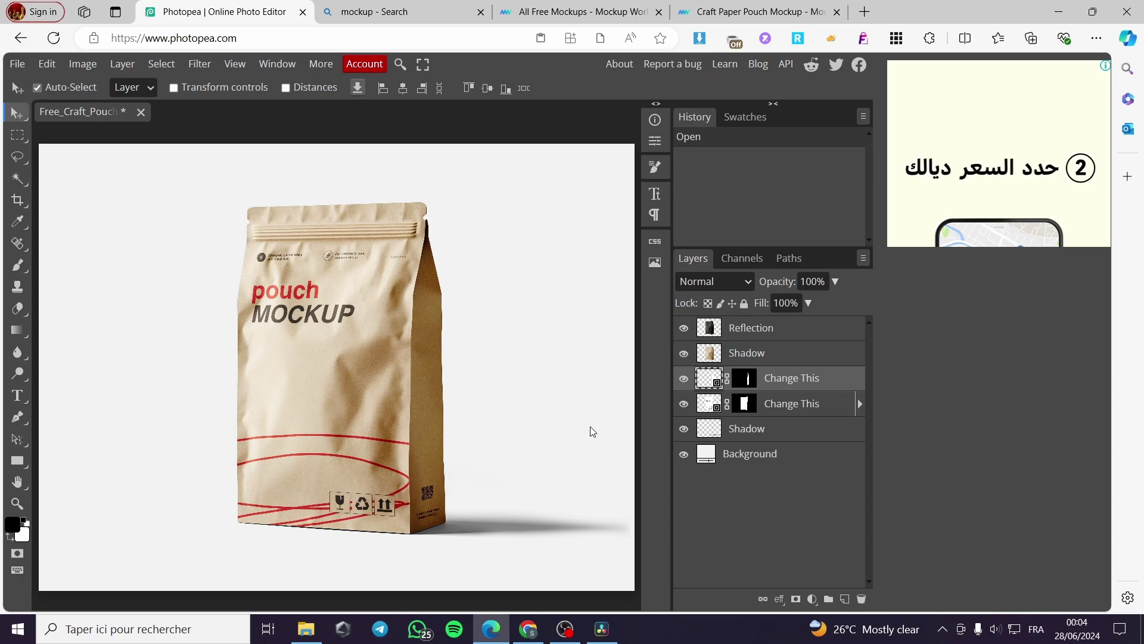
Bring up the file window, open the Downloads folder and move the window fully into view
left_click(309, 634)
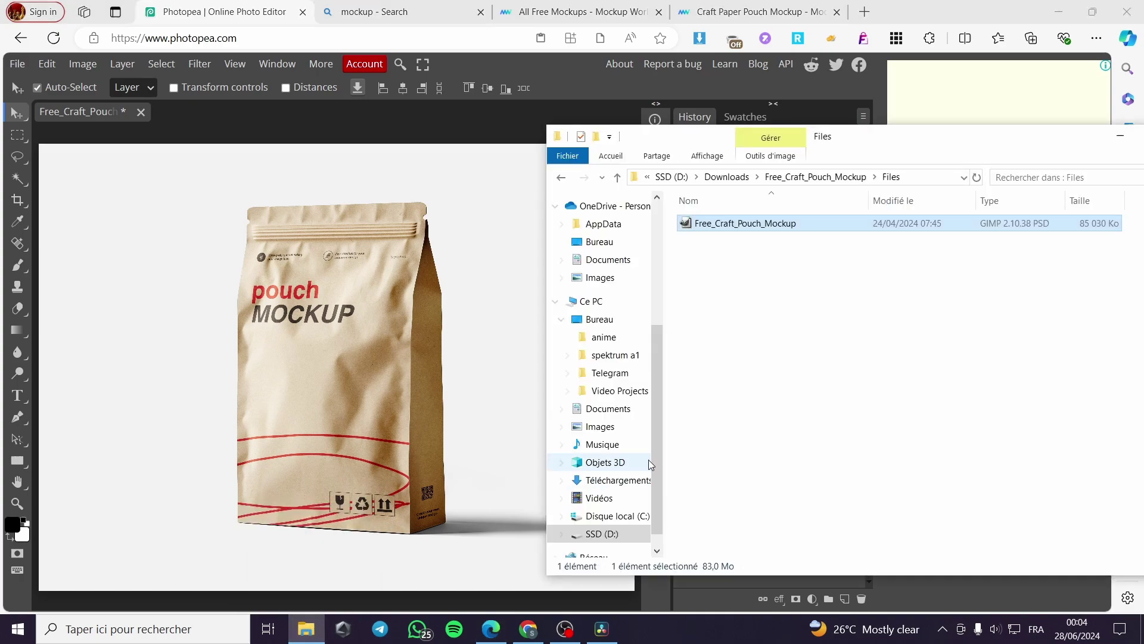
left_click(618, 480)
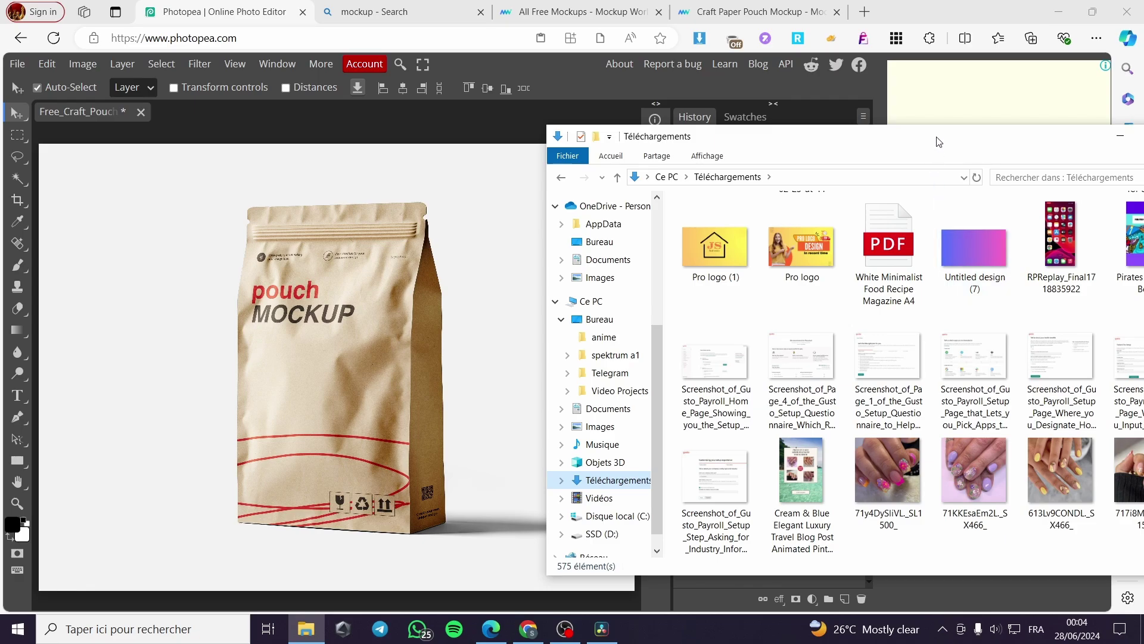
left_click_drag(936, 139, 812, 115)
Find the Untitled design (6) image in the Downloads folder and place it into the pouch mockup
scroll(922, 288, "down", 5)
scroll(922, 288, "down", 3)
scroll(918, 298, "up", 3)
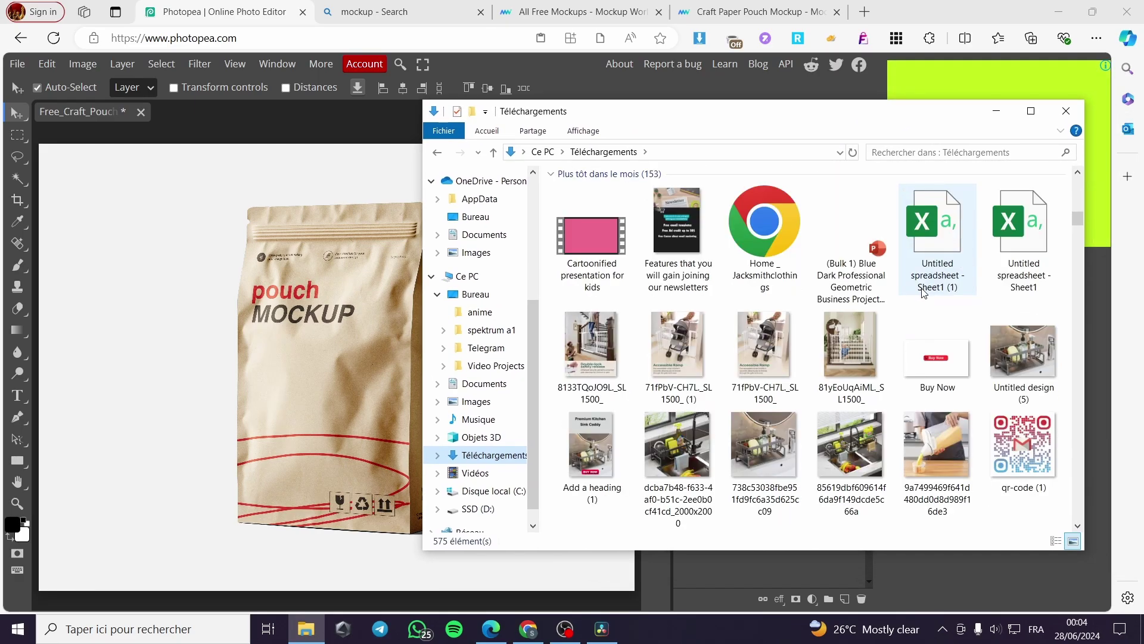
scroll(900, 324, "down", 3)
scroll(898, 323, "down", 3)
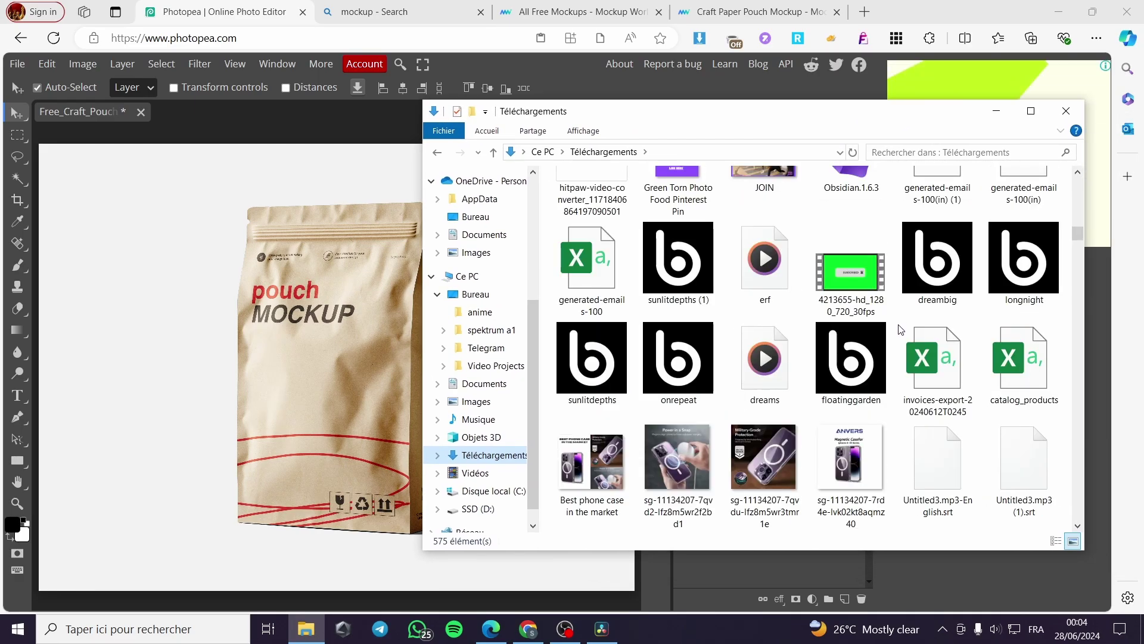
scroll(901, 411, "up", 6)
scroll(899, 409, "down", 2)
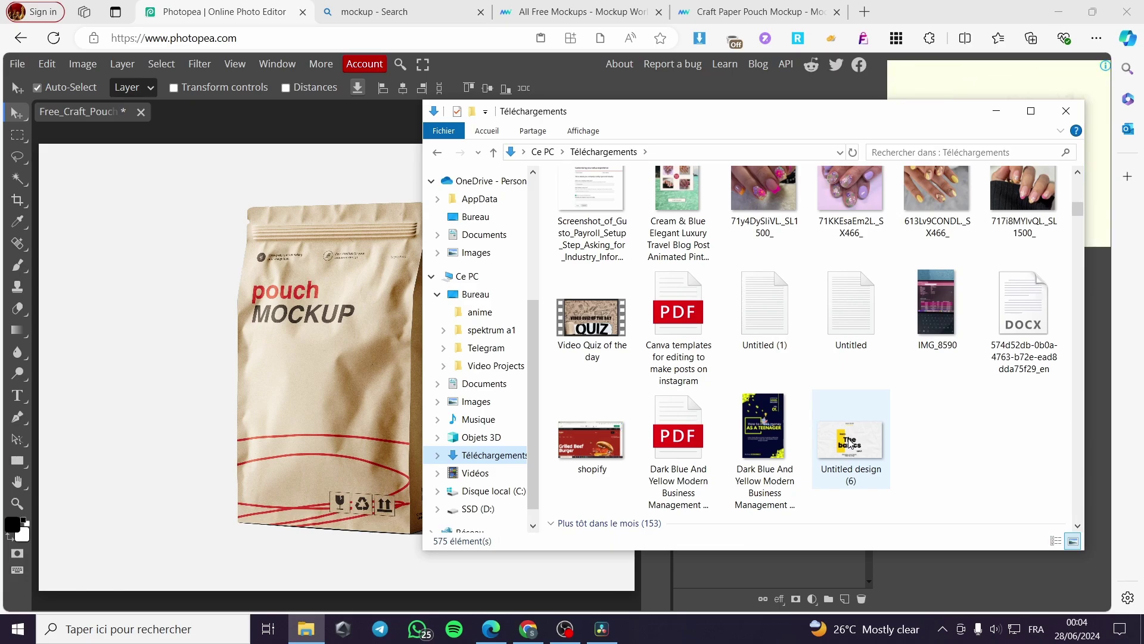
left_click_drag(826, 122, 998, 113)
left_click(1015, 448)
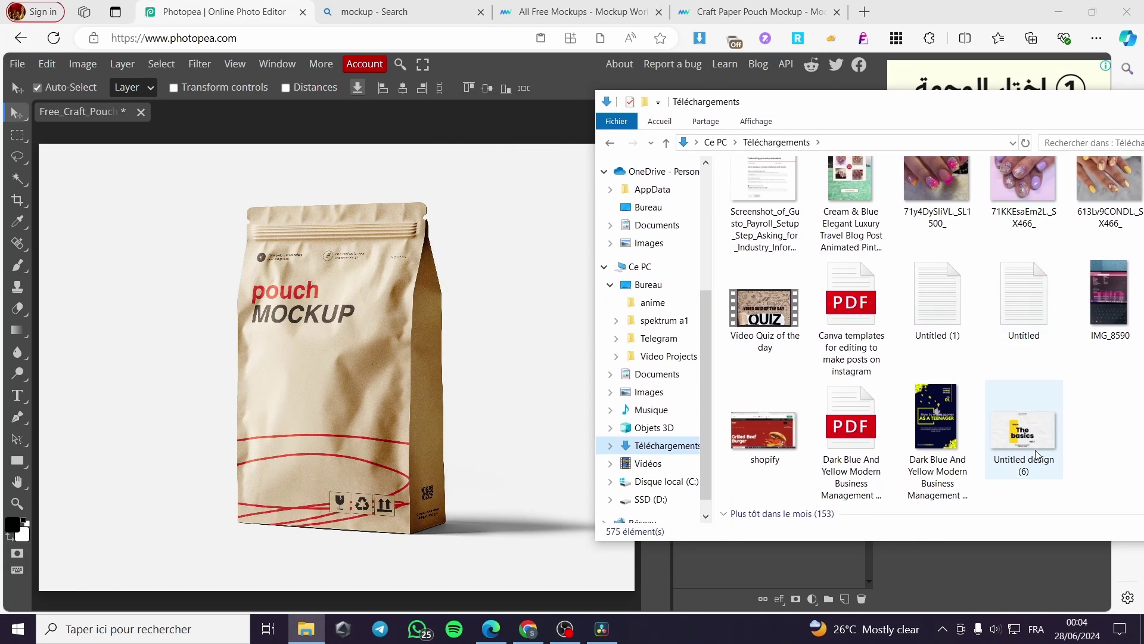
left_click_drag(1023, 433, 166, 421)
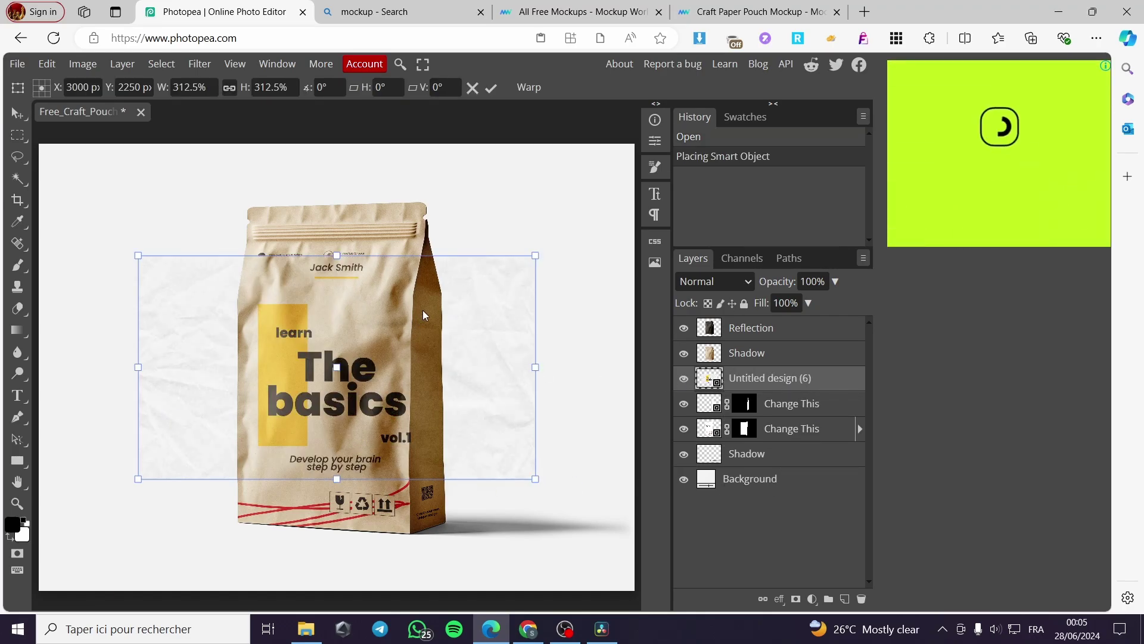
Reposition the placed Untitled design (6) over the pouch's front and scale it to about 339 %
left_click_drag(519, 302, 481, 339)
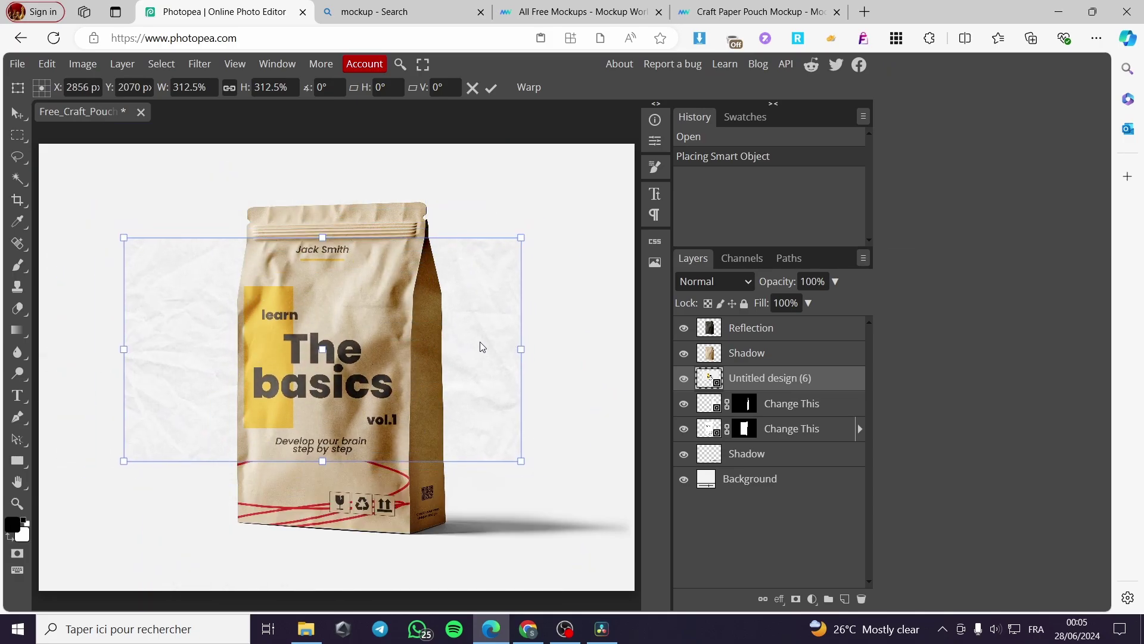
left_click_drag(521, 455, 463, 460)
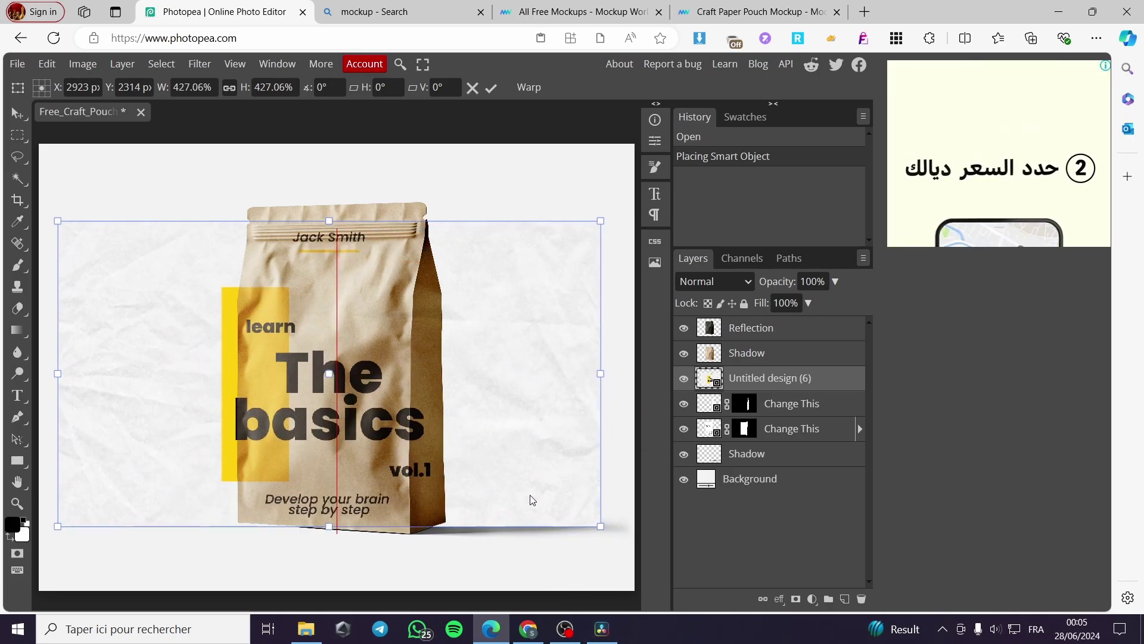
left_click_drag(599, 373, 502, 394)
key("shift+Up")
key("shift+Up")
key("shift+Up")
key("shift+Up")
key("shift+Up")
key("shift+Right")
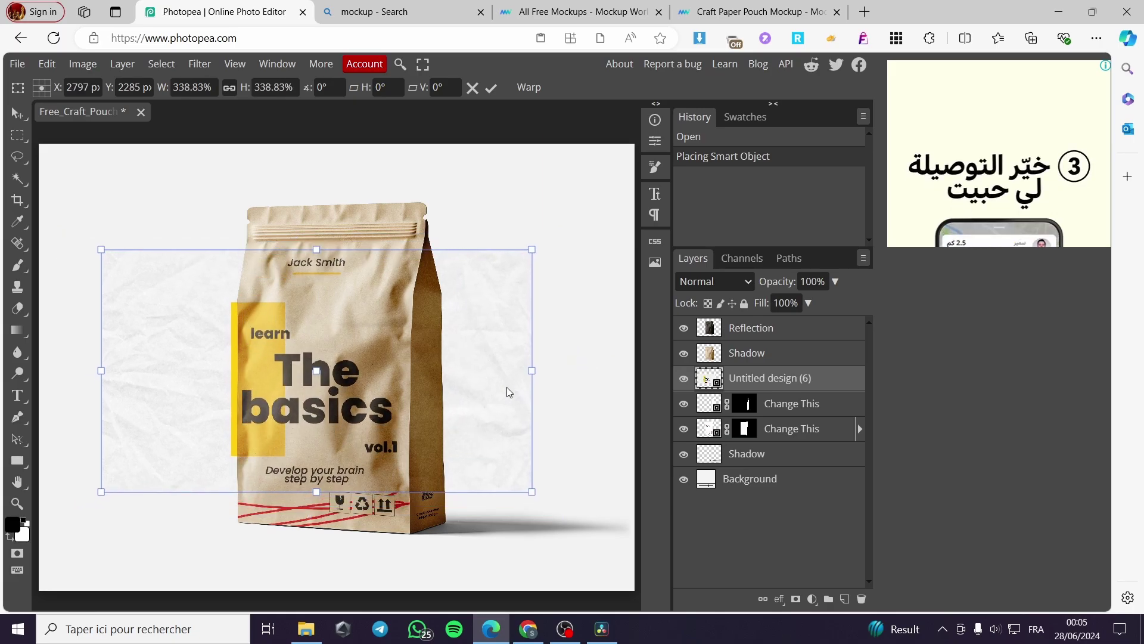
Enlarge the placed design to about 381 % and centre it horizontally on the canvas over the pouch
left_click_drag(369, 492, 382, 515)
left_click_drag(394, 476, 410, 481)
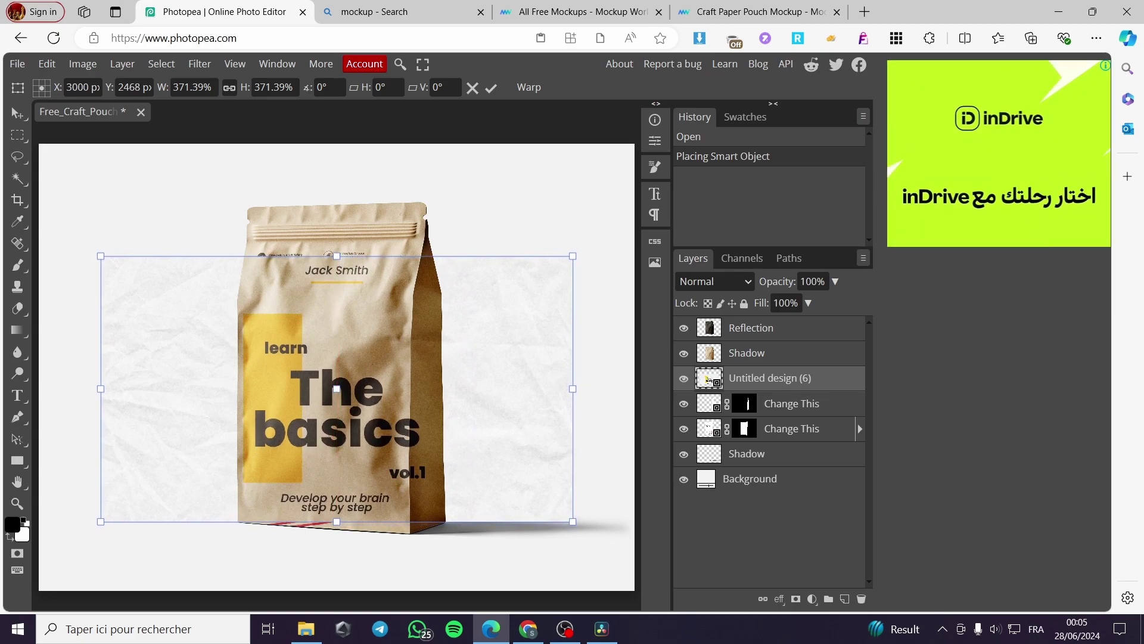
left_click_drag(337, 256, 337, 249)
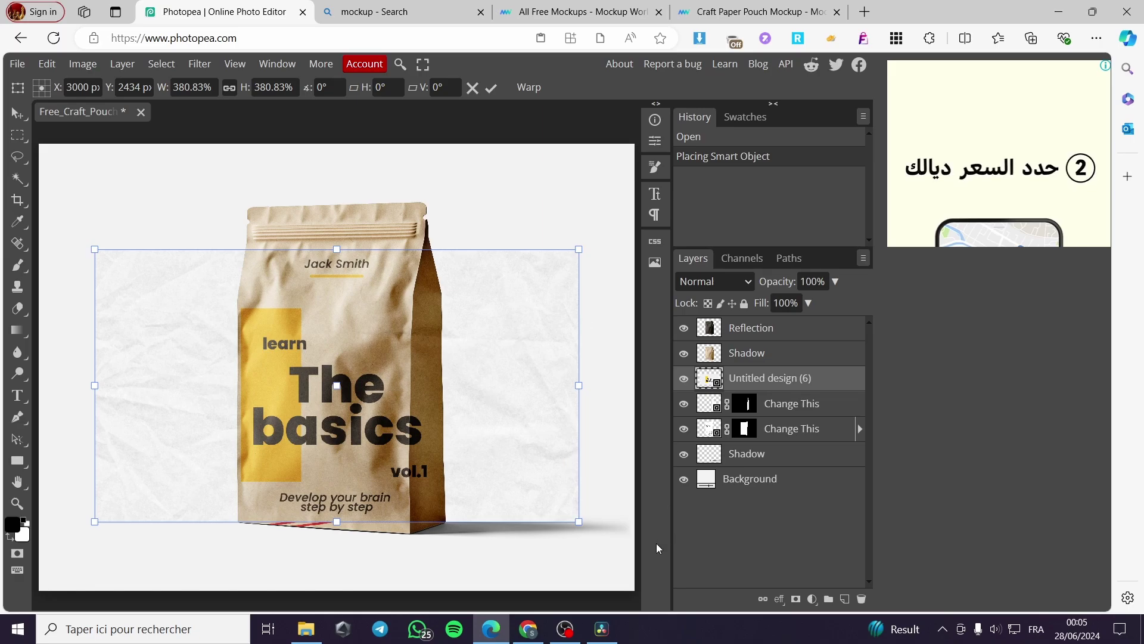
View the original Untitled design (6).png in the photo viewer, then return to the Photopea mockup
left_click(306, 628)
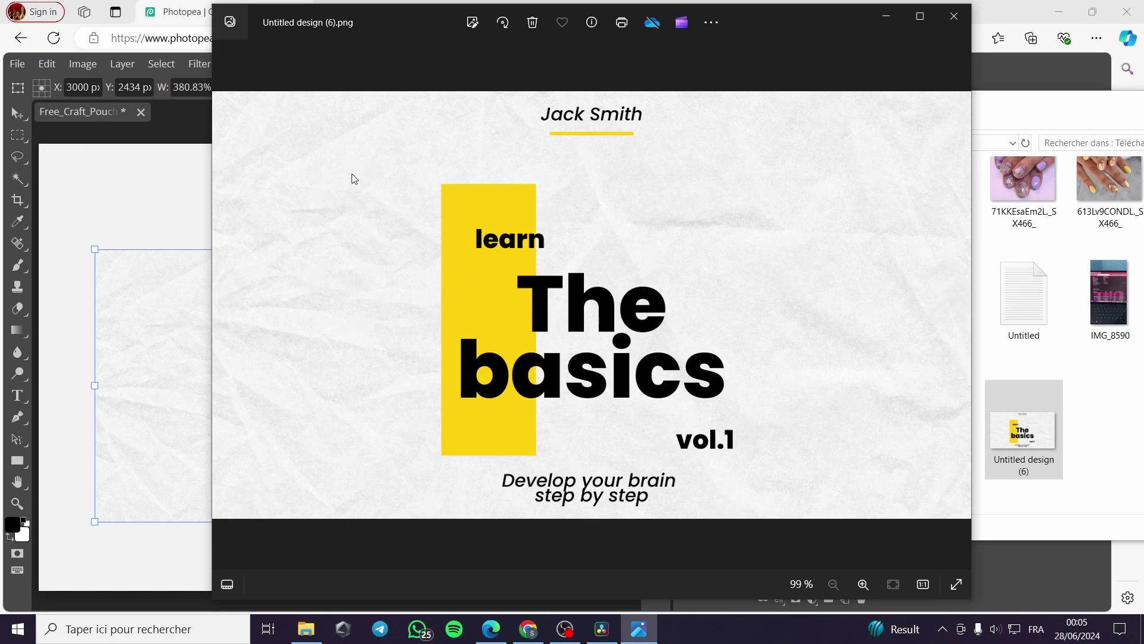
left_click(891, 22)
left_click(525, 185)
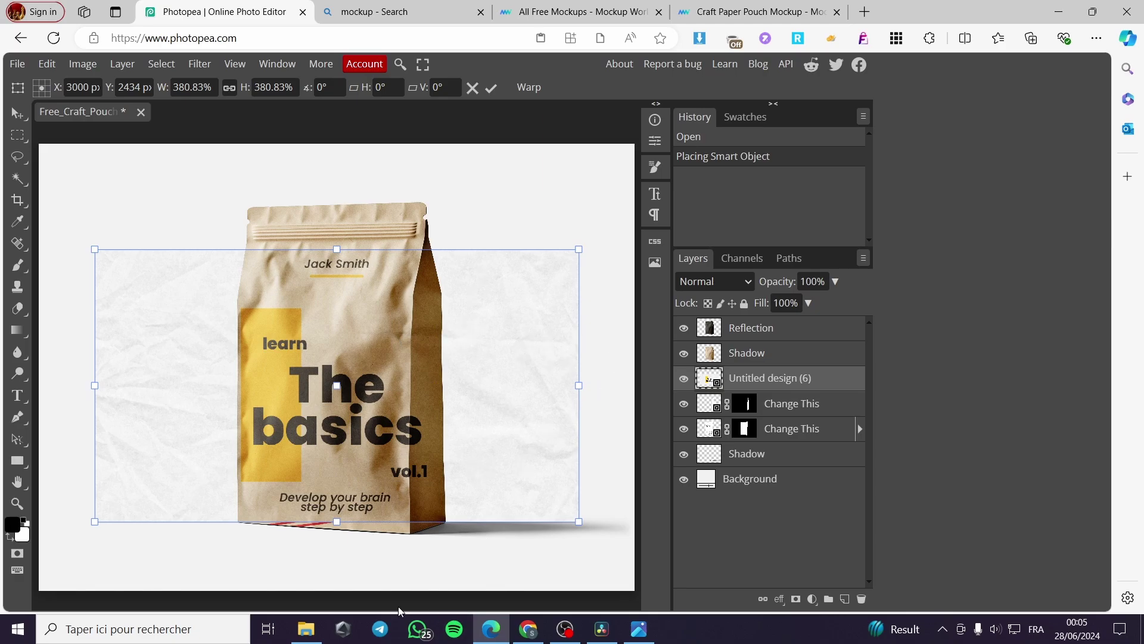
Look through the Downloads folder for a different design image suited to the pouch
left_click(305, 629)
scroll(914, 246, "down", 10)
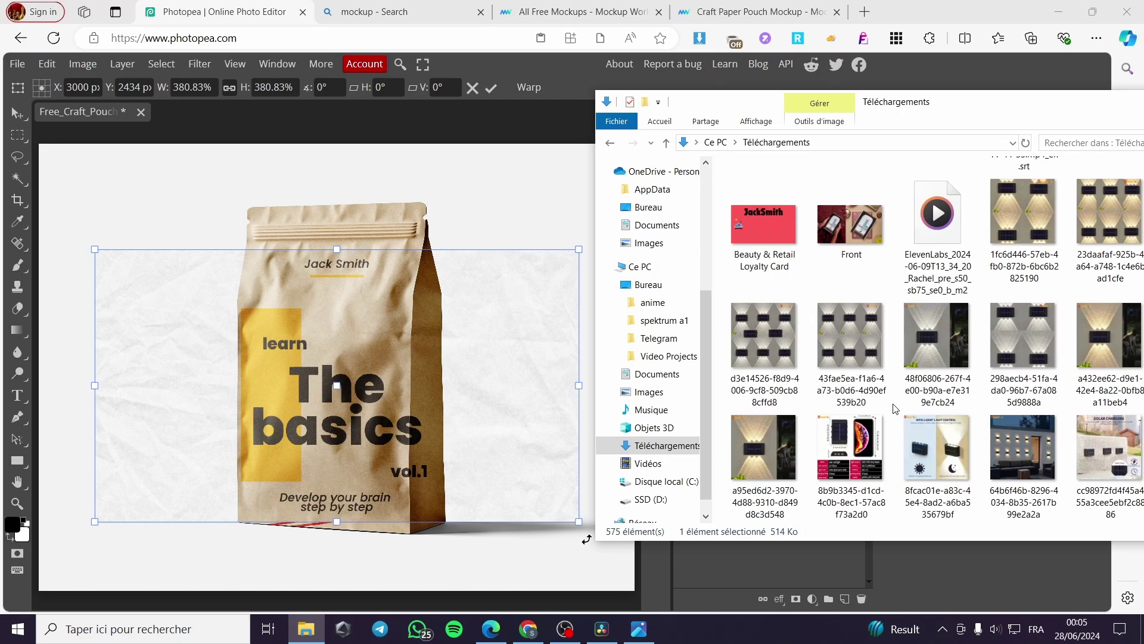
left_click_drag(961, 108, 810, 95)
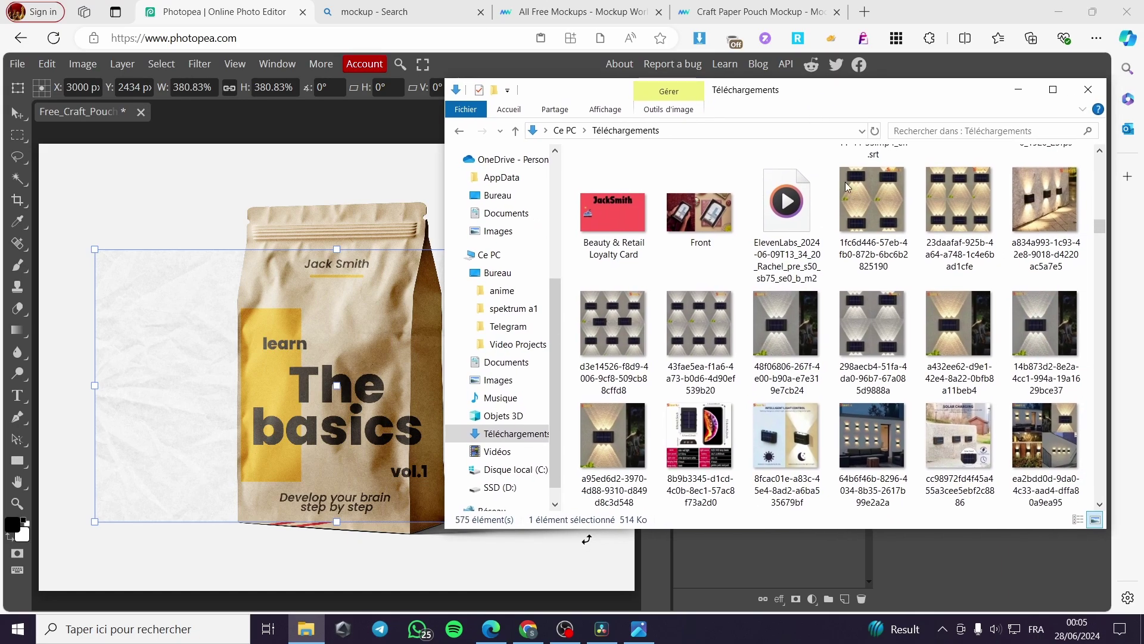
scroll(859, 316, "down", 5)
scroll(858, 316, "down", 6)
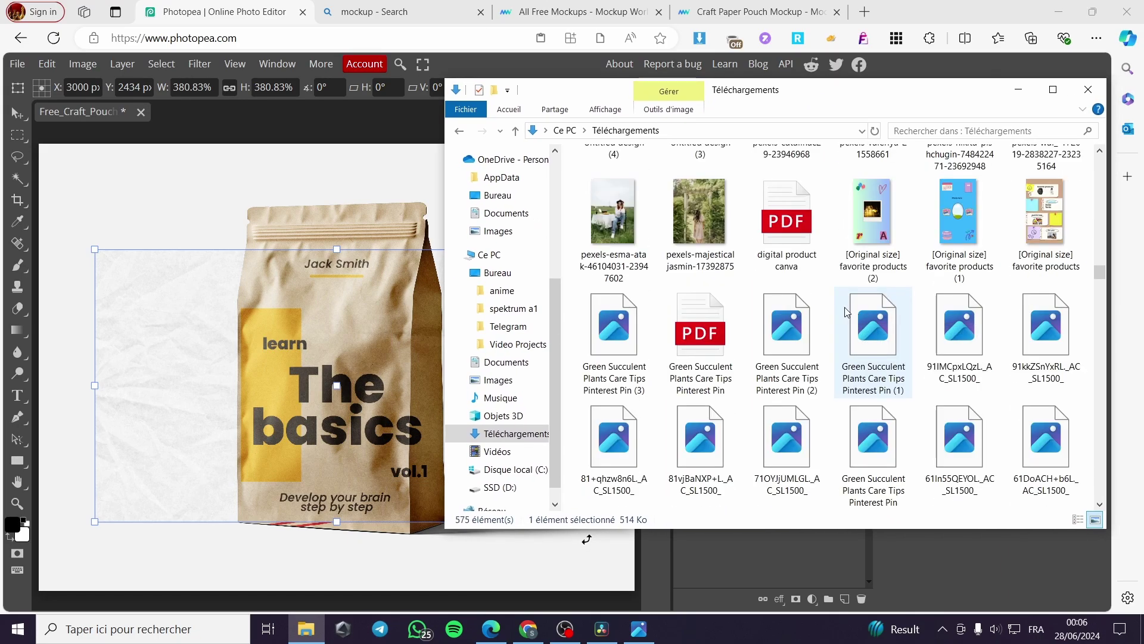
scroll(842, 310, "down", 8)
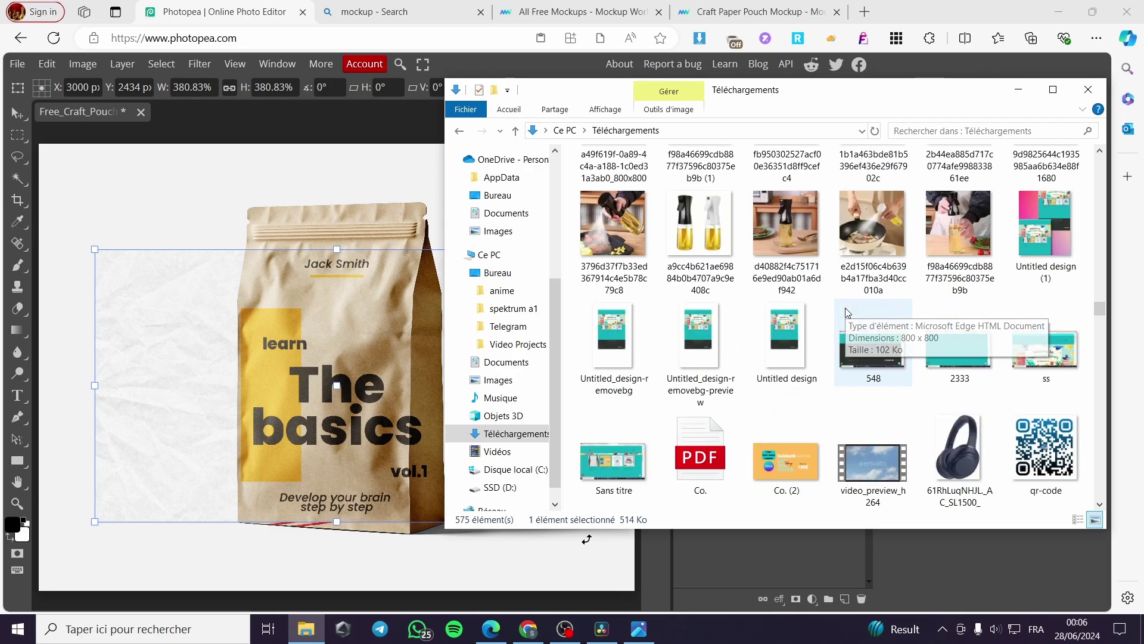
scroll(898, 311, "down", 10)
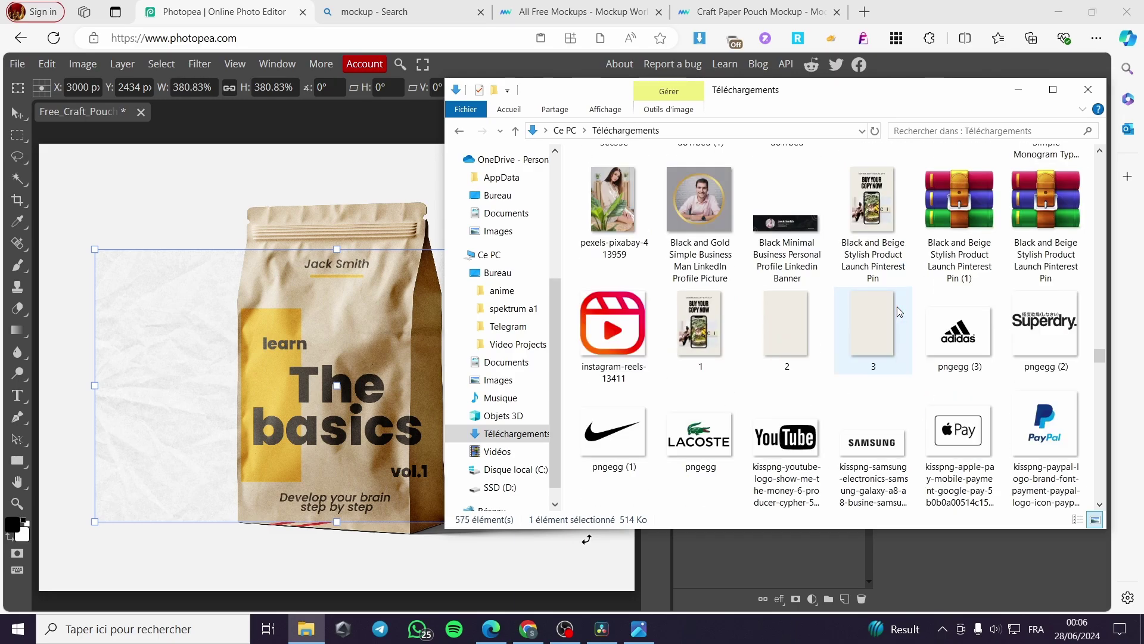
scroll(896, 306, "down", 6)
scroll(745, 391, "up", 3)
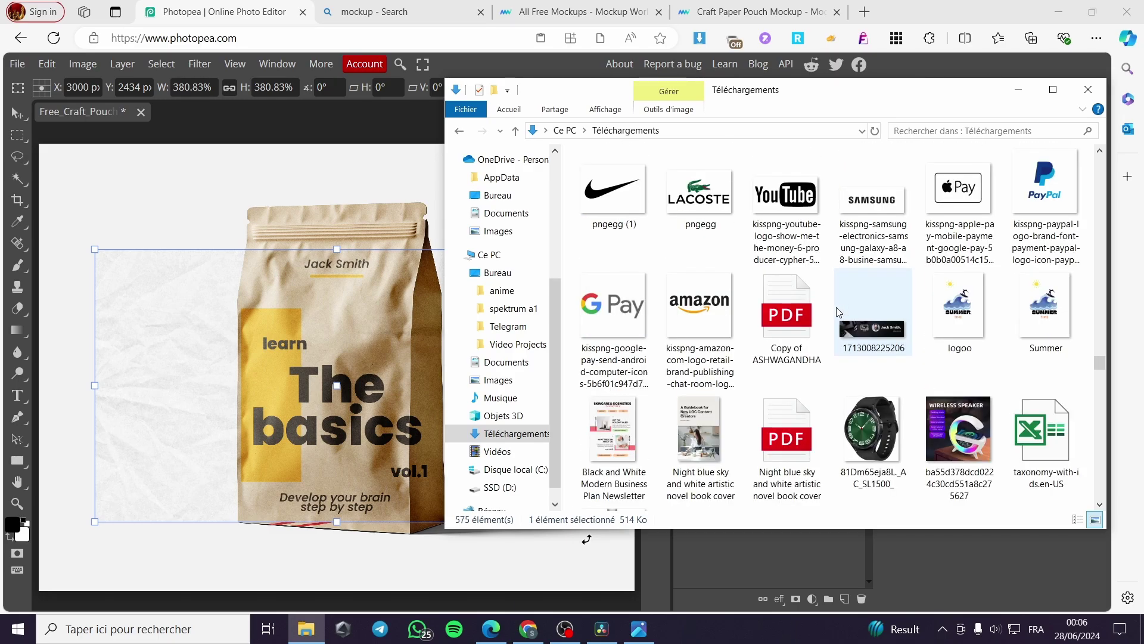
Return to the Photopea mockup and delete the placed Untitled design (6) layer
left_click(295, 374)
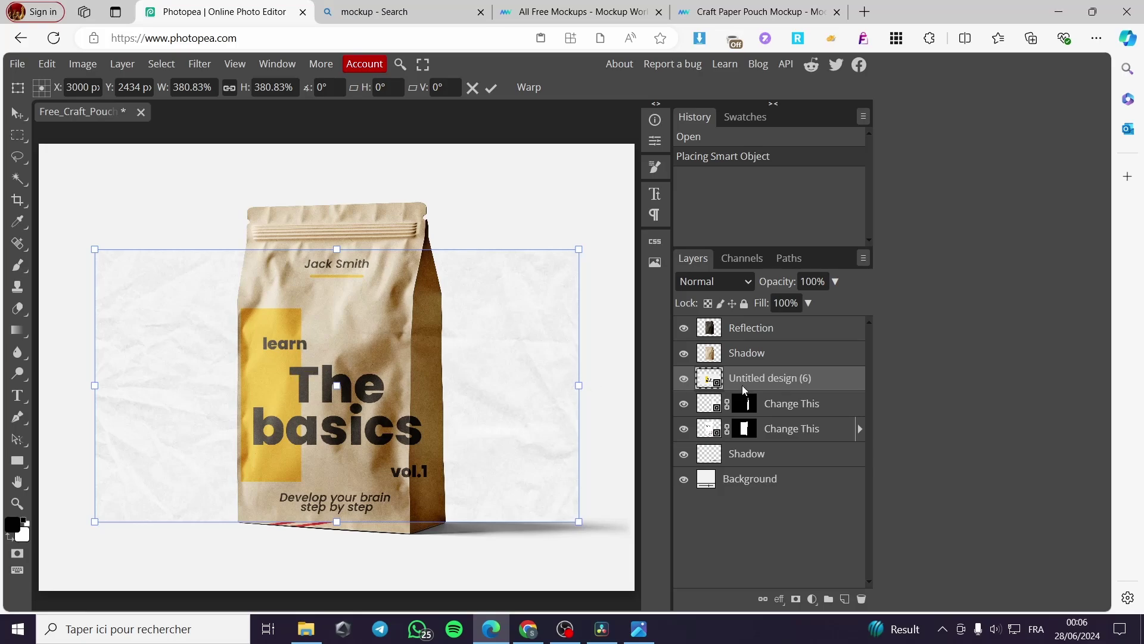
key("Delete")
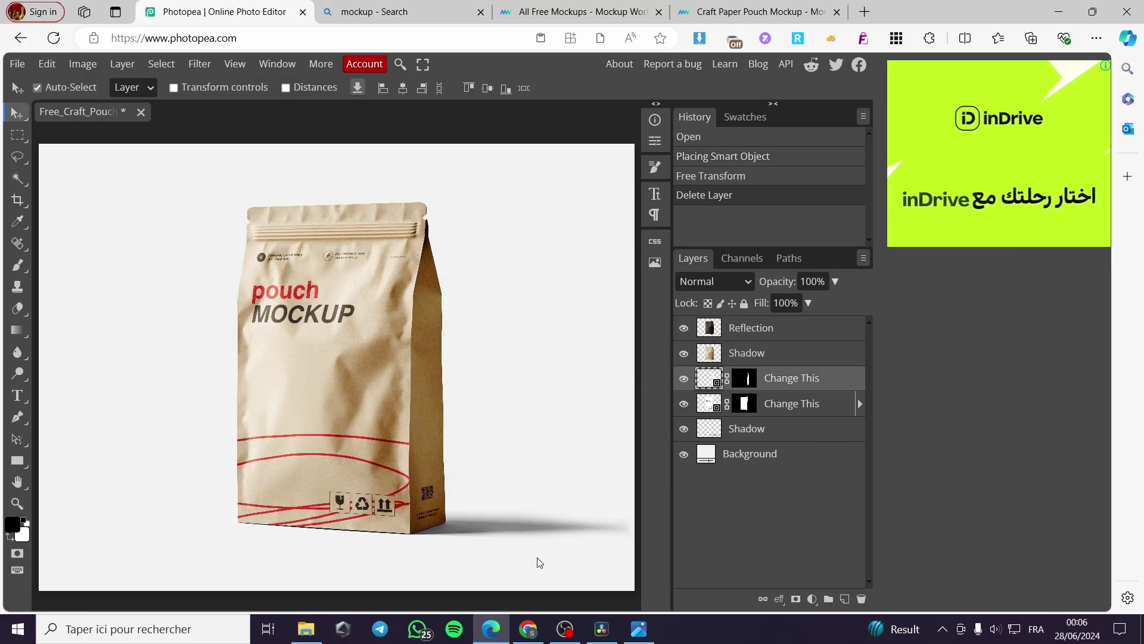
Place the logoo image from the Downloads folder onto the pouch mockup and scale it to about 413 %
left_click(305, 628)
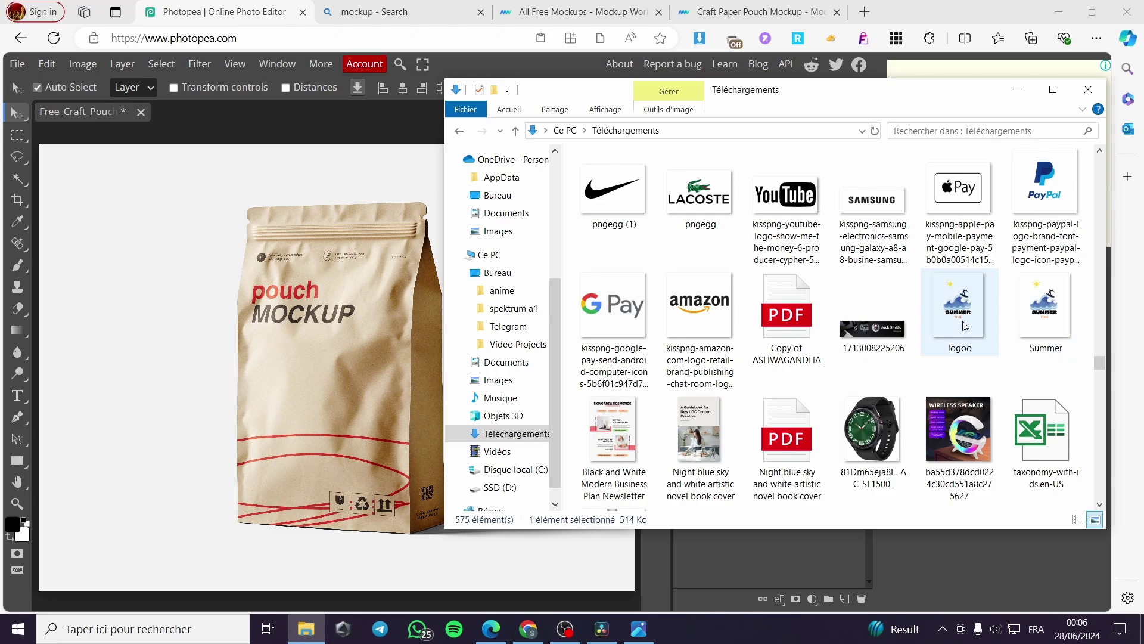
left_click_drag(976, 308, 388, 325)
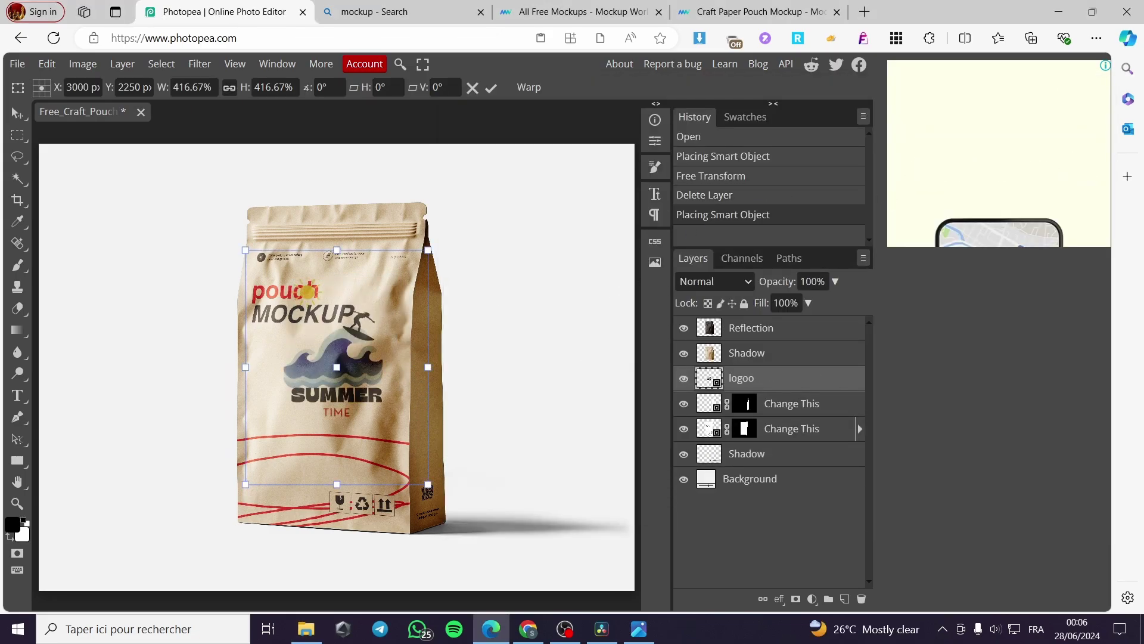
mouse_move(428, 485)
left_mouse_down()
mouse_move(619, 554)
mouse_move(468, 465)
mouse_move(396, 406)
mouse_move(453, 484)
mouse_move(441, 470)
left_mouse_up()
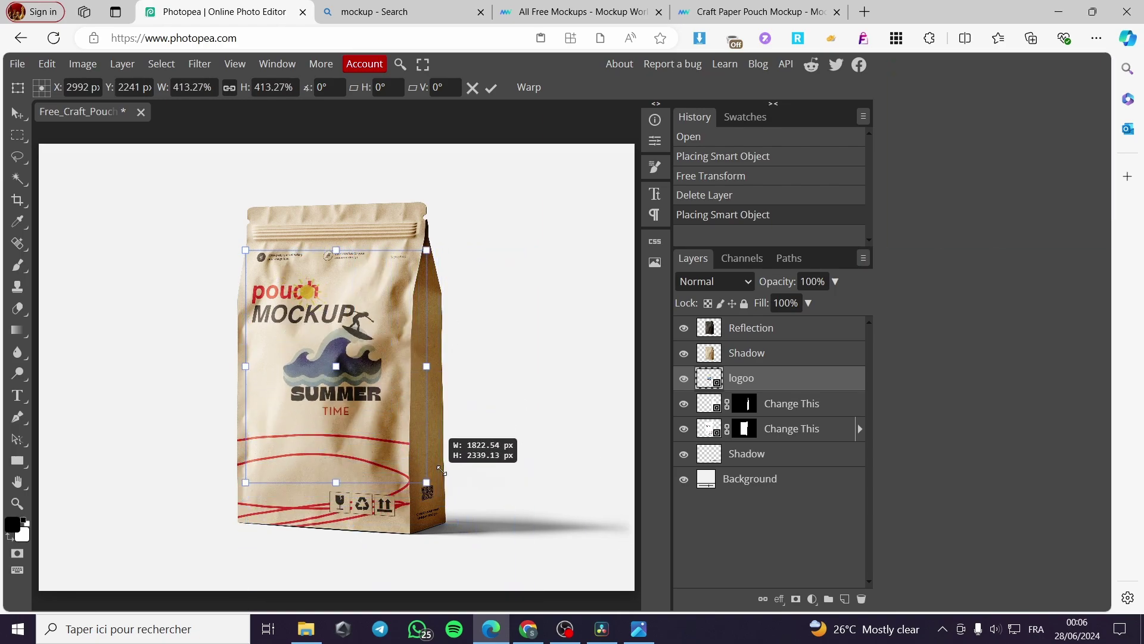
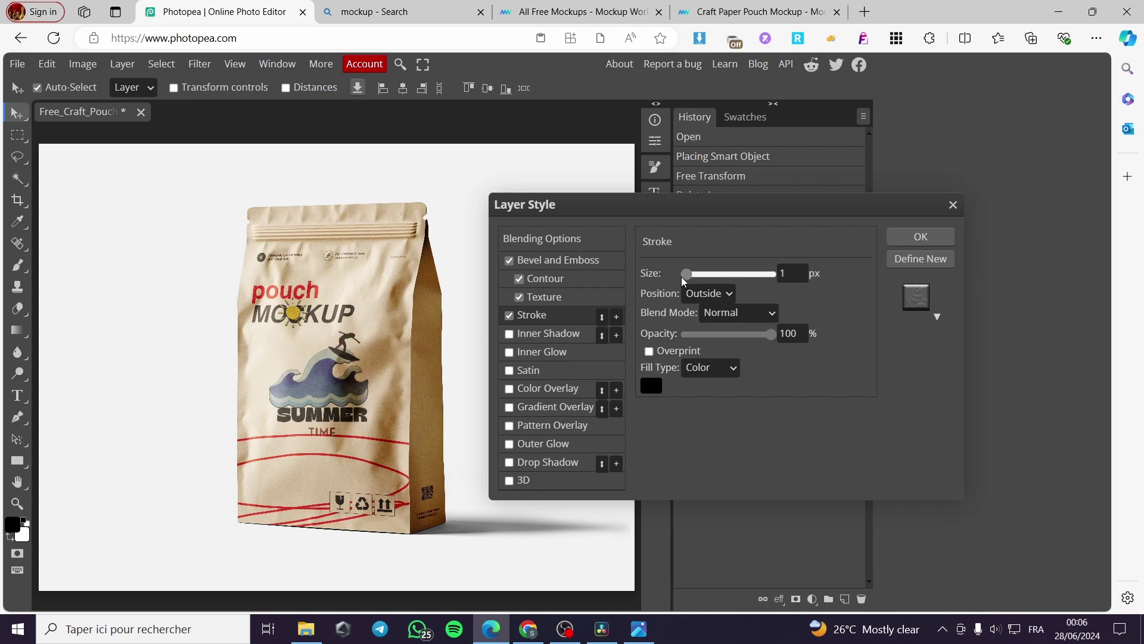
Check the logoo layer's Texture settings in Layer Style and set its Contour range to 12 %
left_click(545, 296)
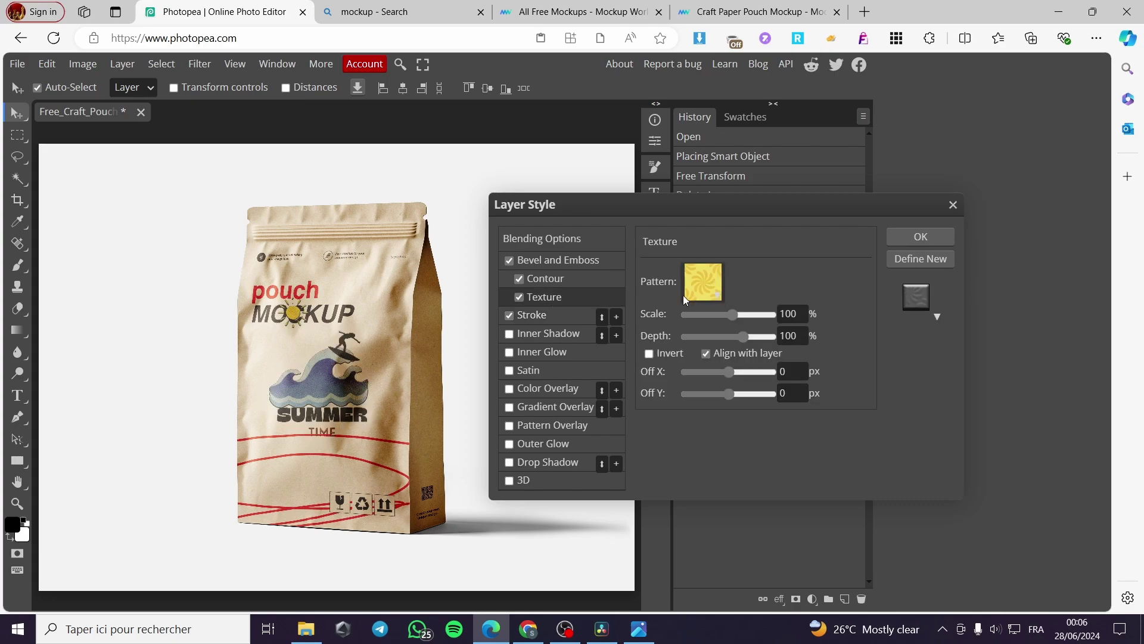
left_click(549, 278)
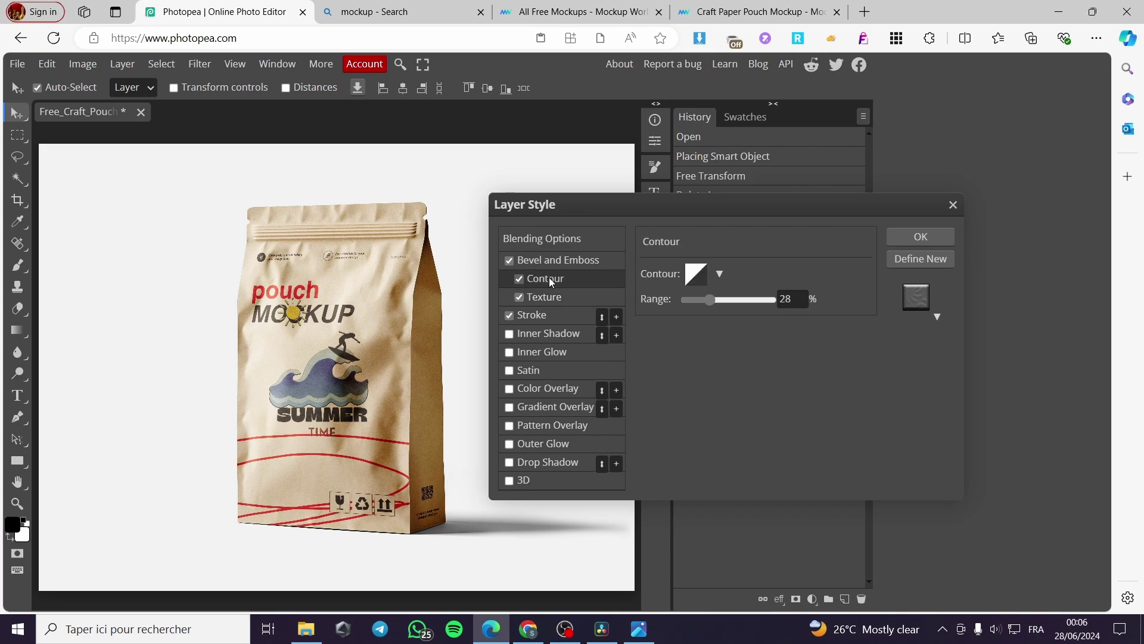
left_click(713, 300)
left_click_drag(713, 299, 723, 300)
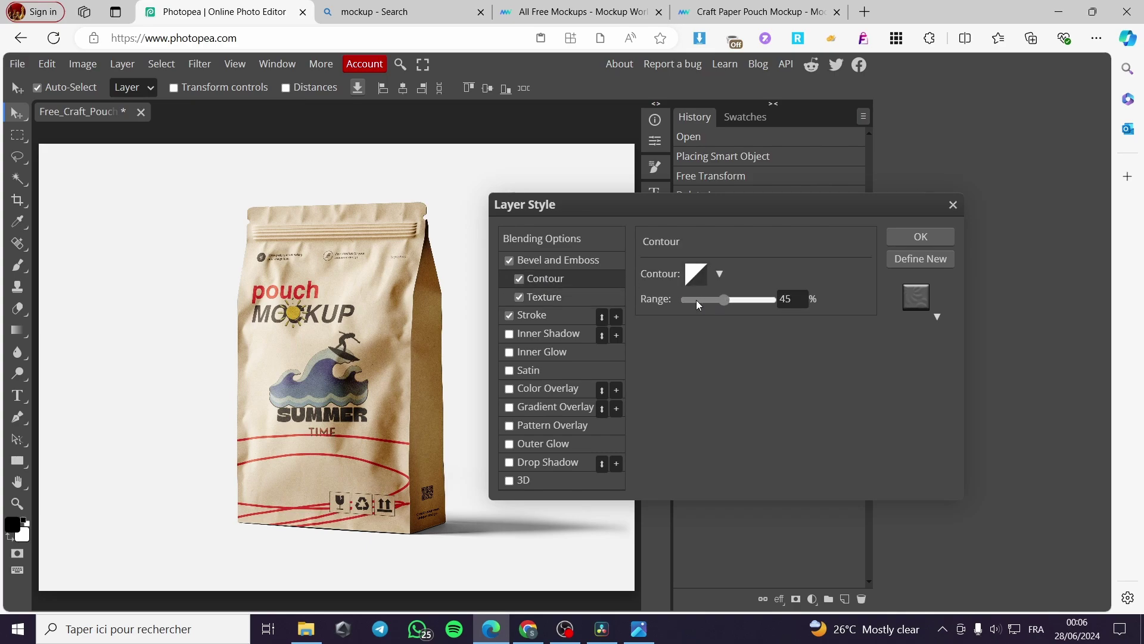
left_click(696, 300)
Enable the logoo layer's 3D effect and pick the near-black colour 0d0a0a for it
left_click(511, 483)
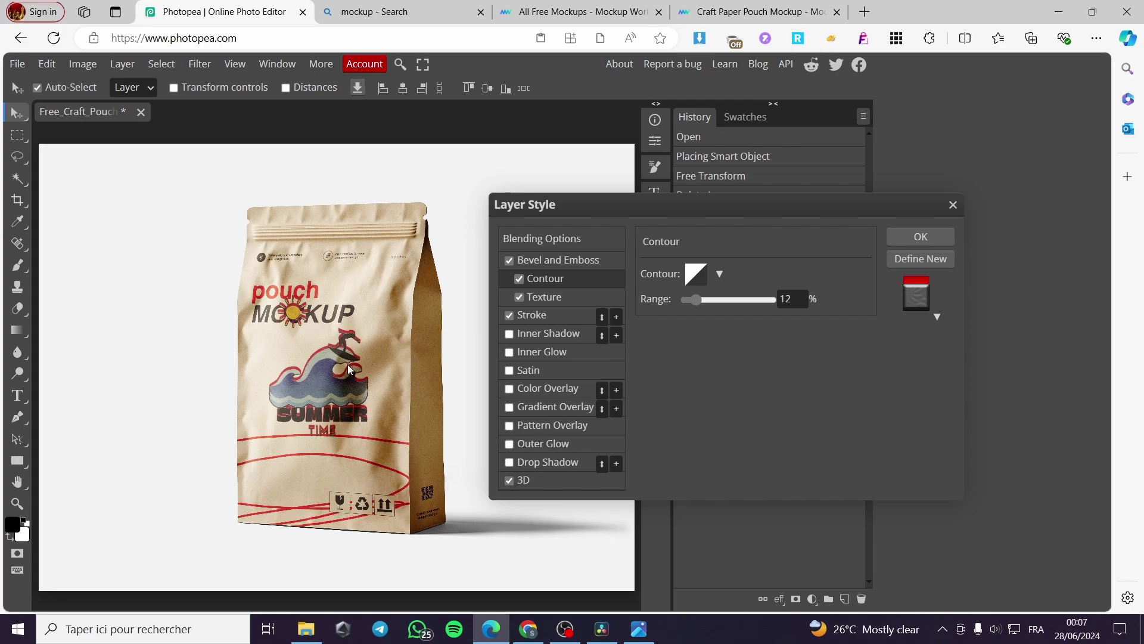
left_click(538, 482)
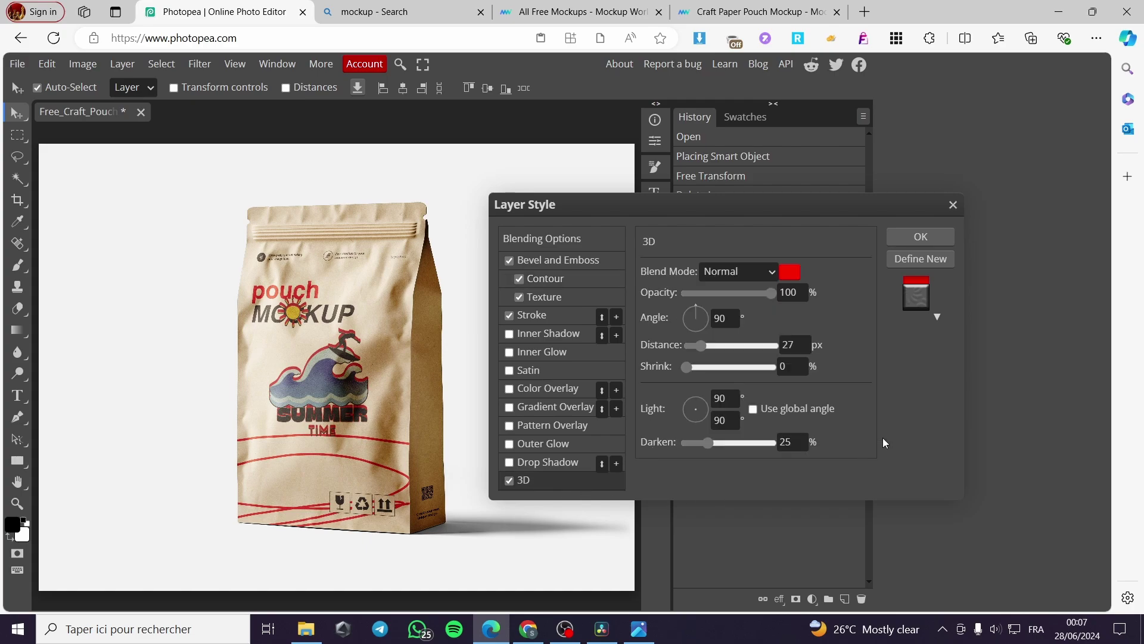
left_click(785, 273)
left_click_drag(471, 295, 687, 287)
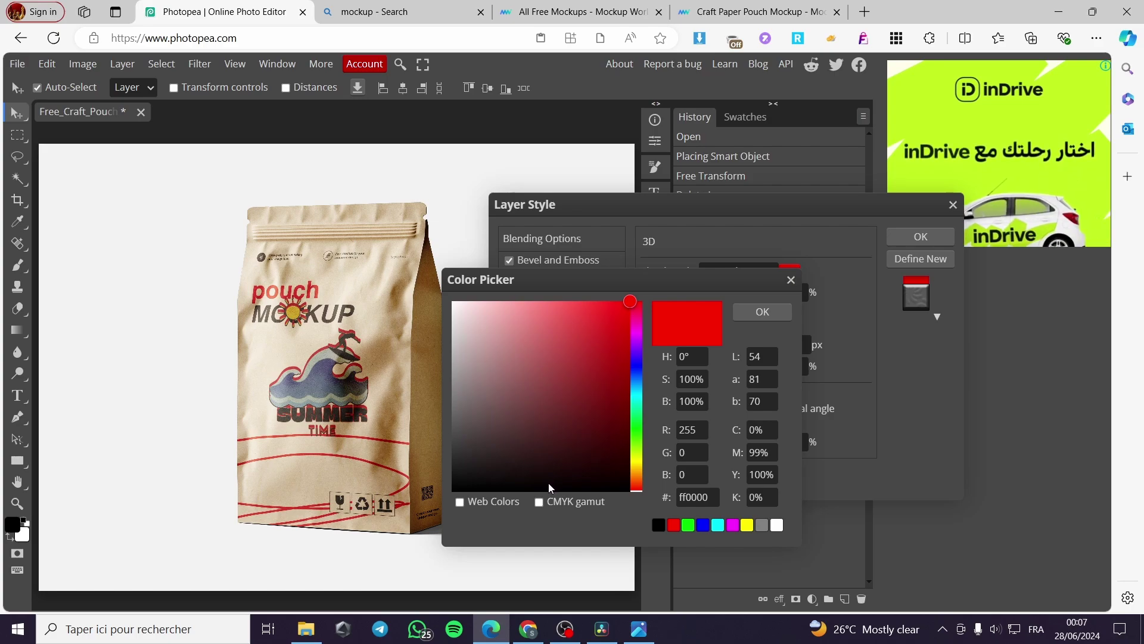
left_click_drag(546, 481, 498, 482)
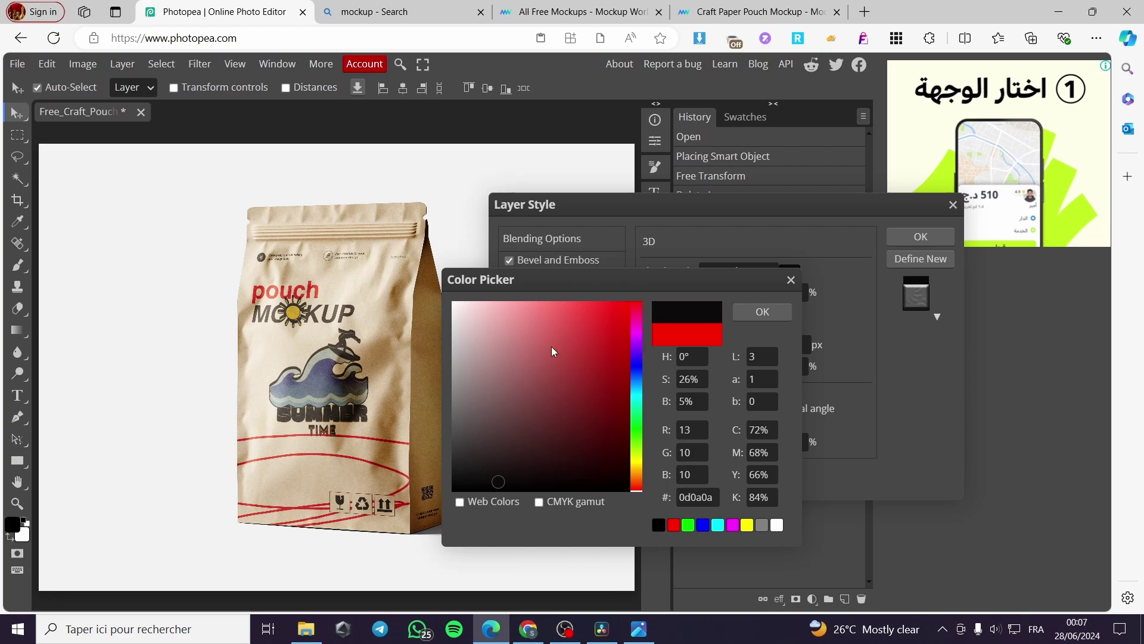
Change the 3D effect colour of the logoo layer to the pale pink f0dbdb
left_click(459, 317)
left_click_drag(454, 325, 453, 312)
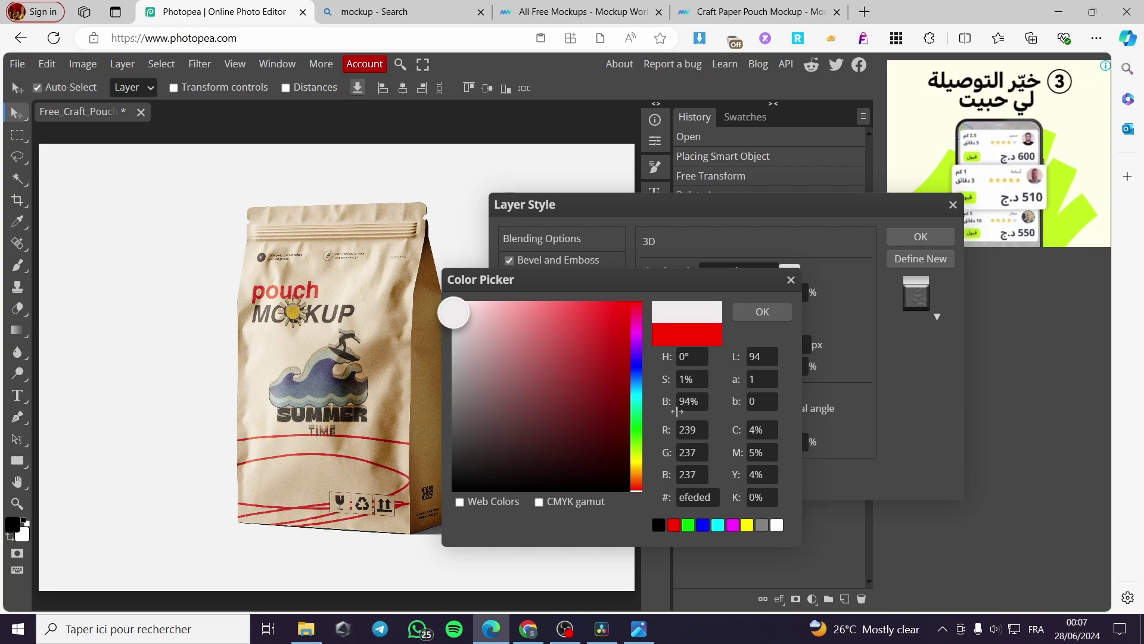
left_click(456, 317)
left_click(459, 309)
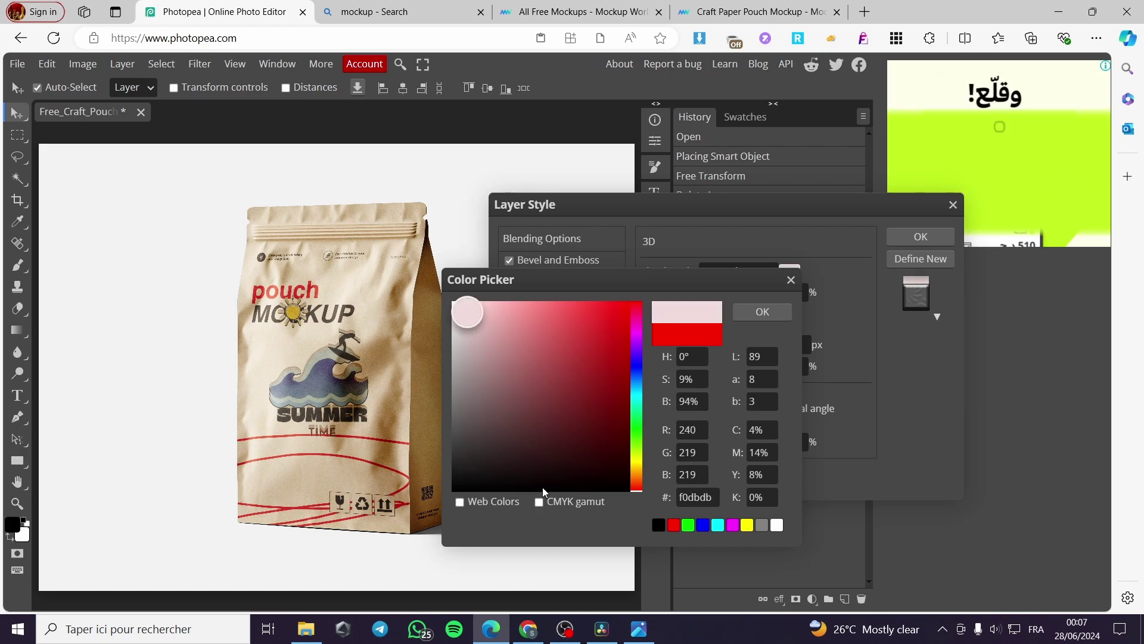
left_click(763, 311)
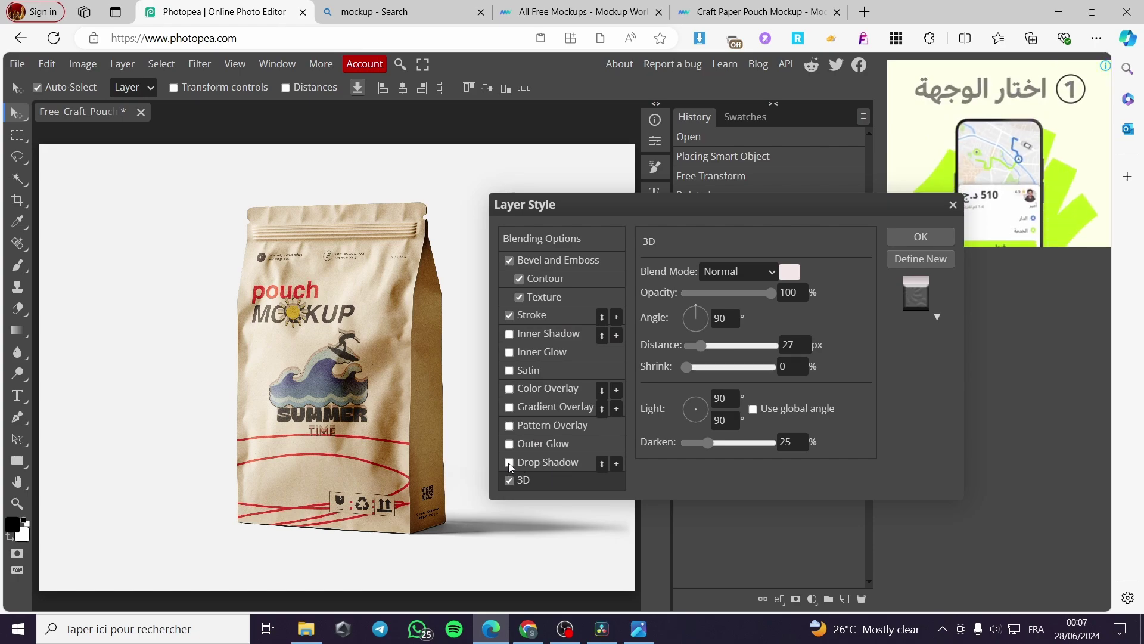
Preview Drop Shadow, Outer Glow and Pattern Overlay on the logoo layer and discard all Layer Style changes
left_click(508, 462)
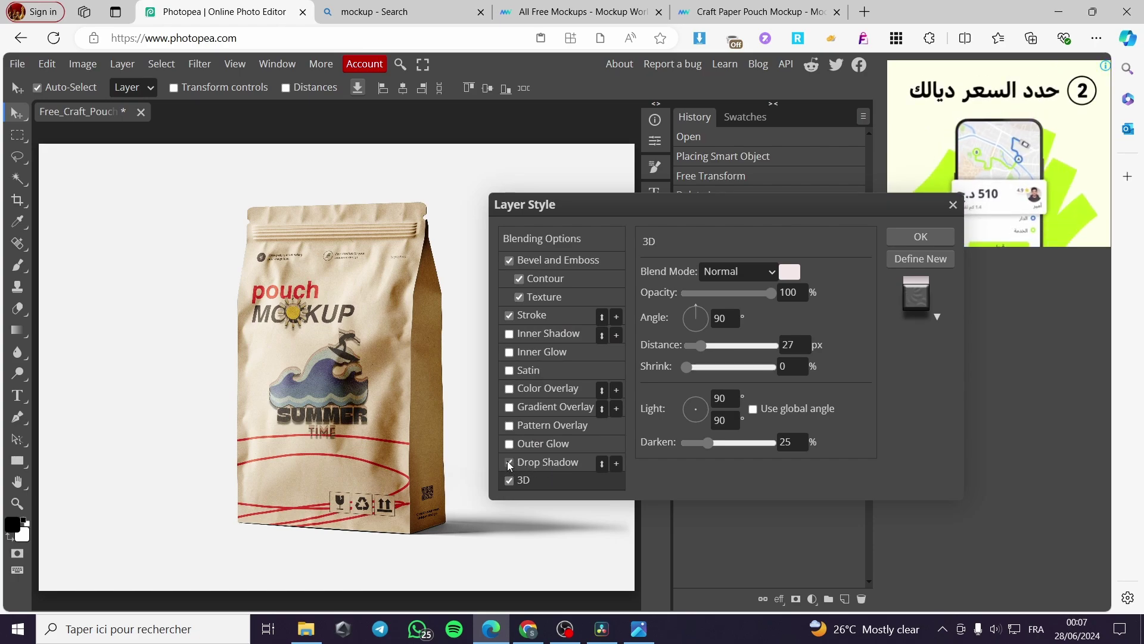
left_click(508, 461)
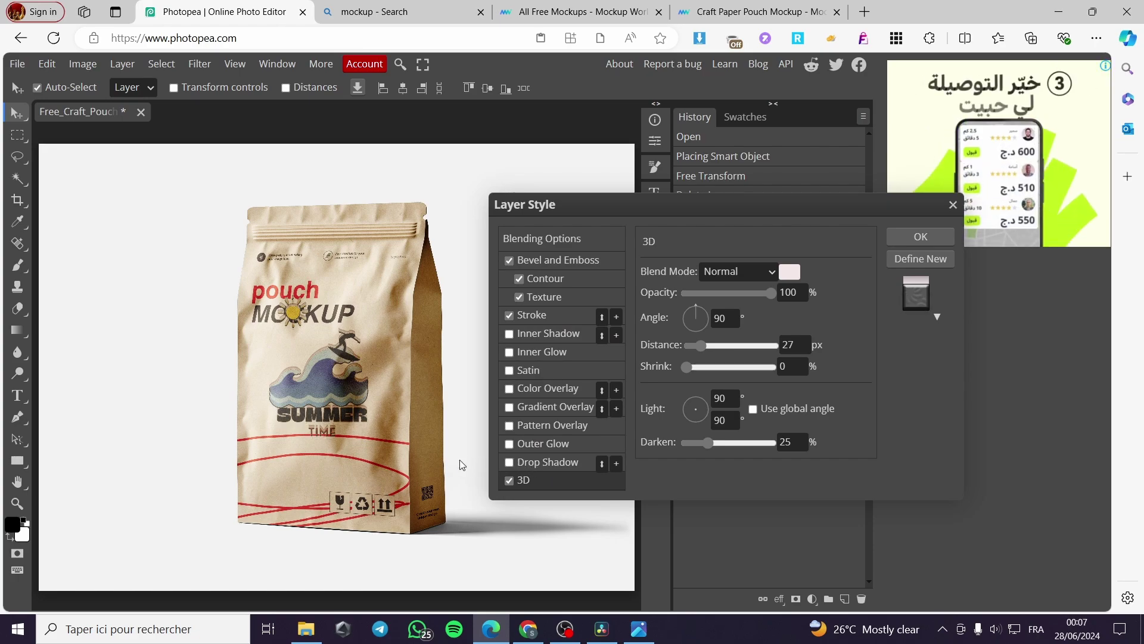
left_click(509, 463)
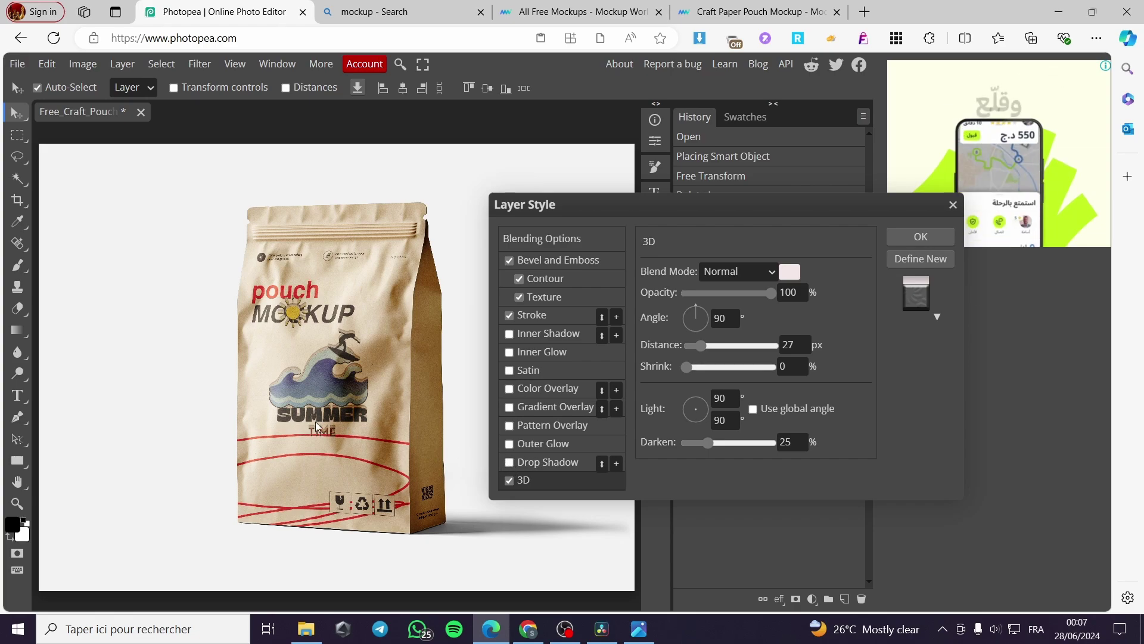
left_click(510, 462)
left_click(510, 444)
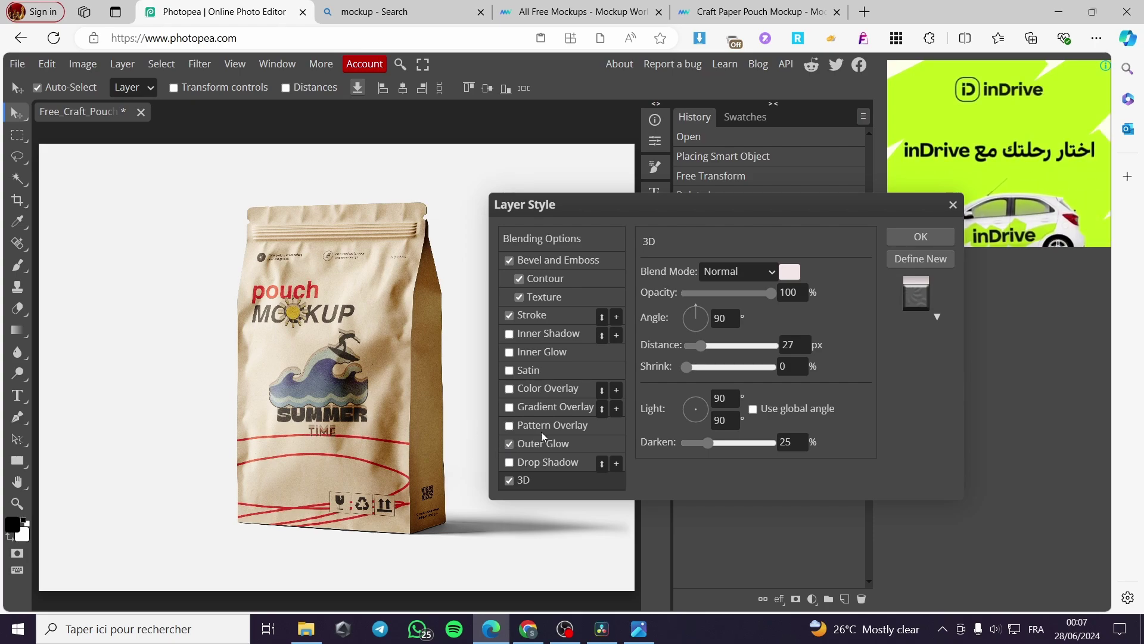
left_click(509, 444)
left_click(510, 427)
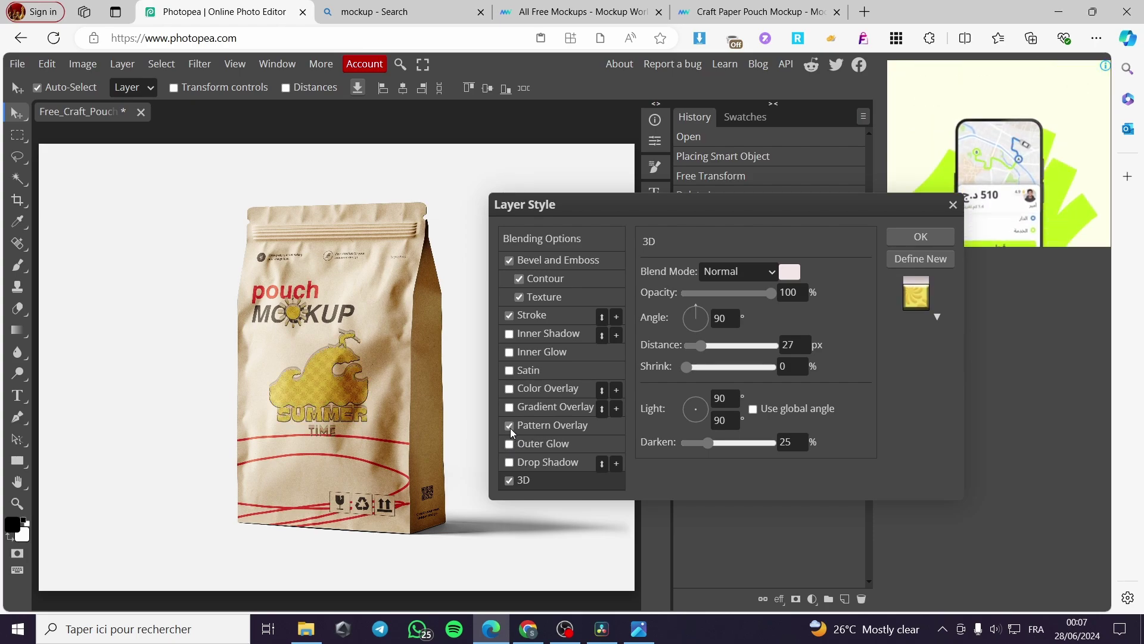
left_click(510, 426)
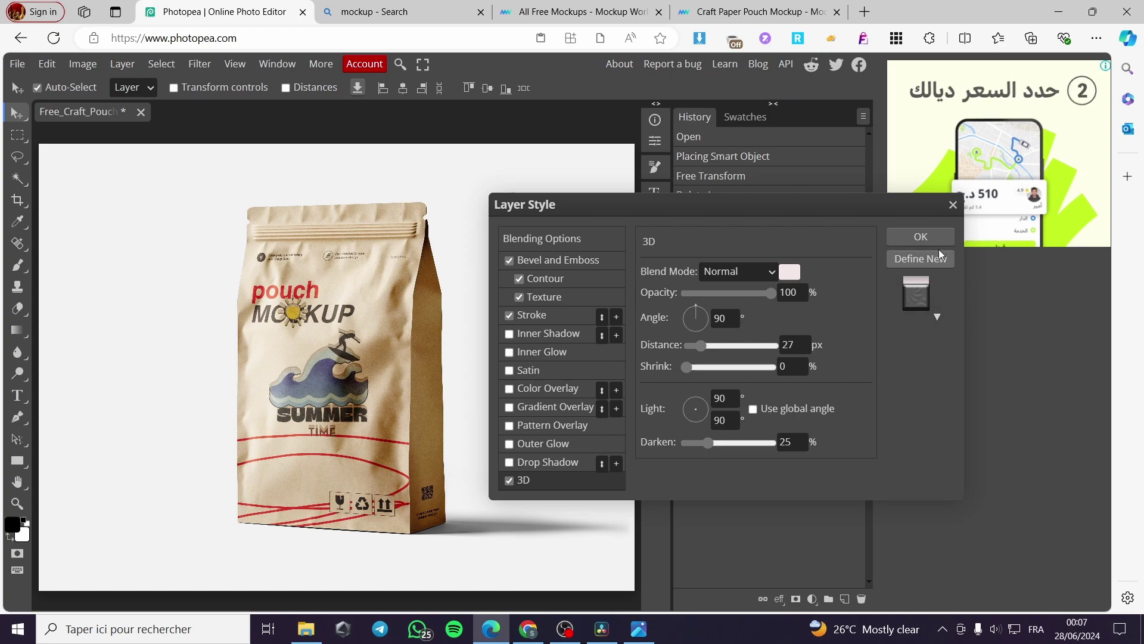
left_click(953, 205)
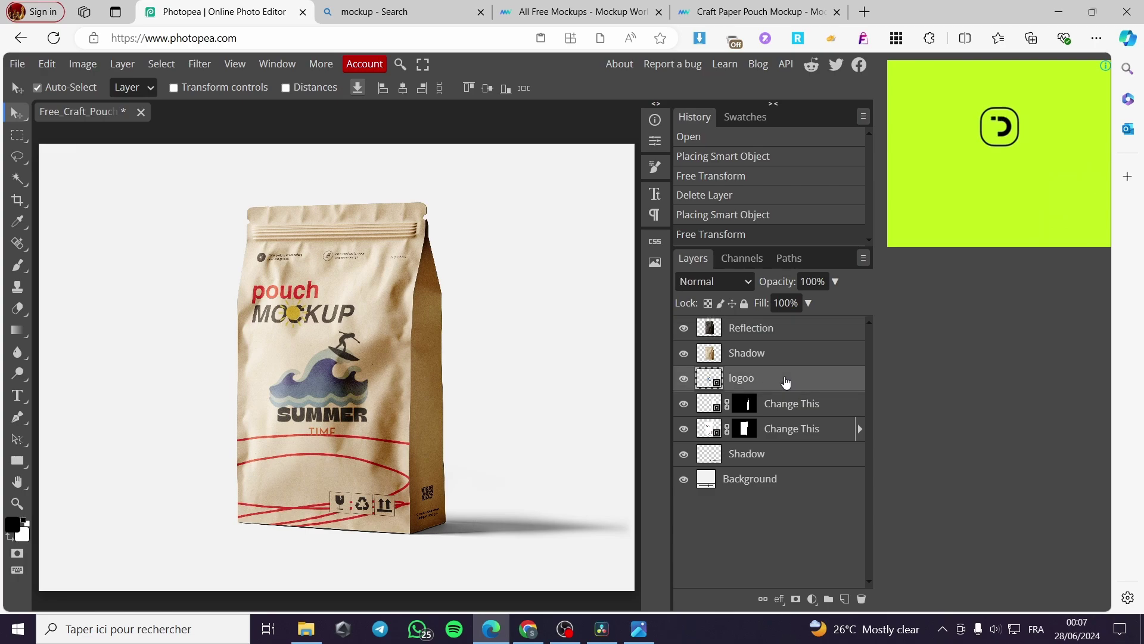
Delete the logoo layer and place the Summer image from the Downloads folder onto the pouch mockup
key("Delete")
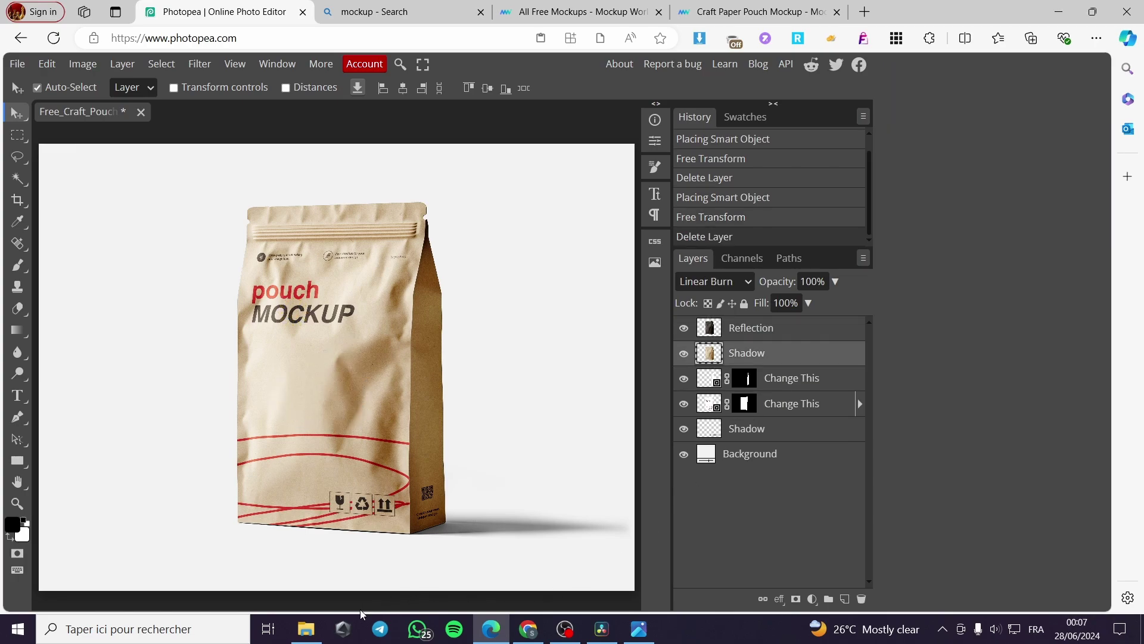
left_click(305, 628)
left_click_drag(958, 298, 317, 417)
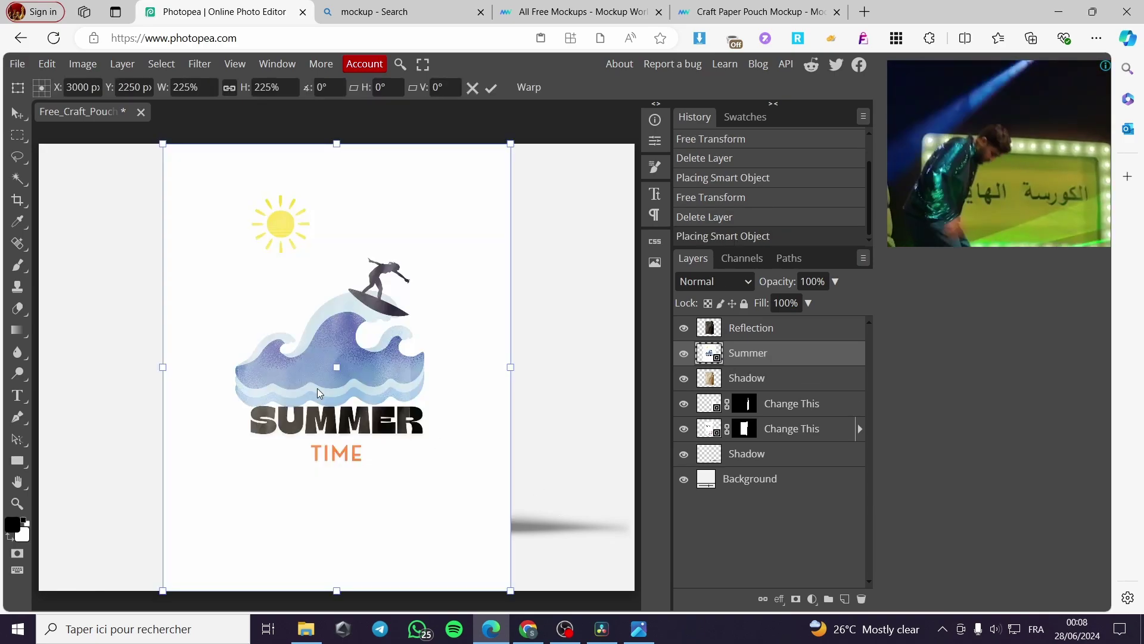
left_click_drag(481, 380, 392, 320)
Reorder the Summer layer to sit just above the lower Change This layer and reposition its artwork over the pouch front
left_click_drag(770, 356, 702, 392)
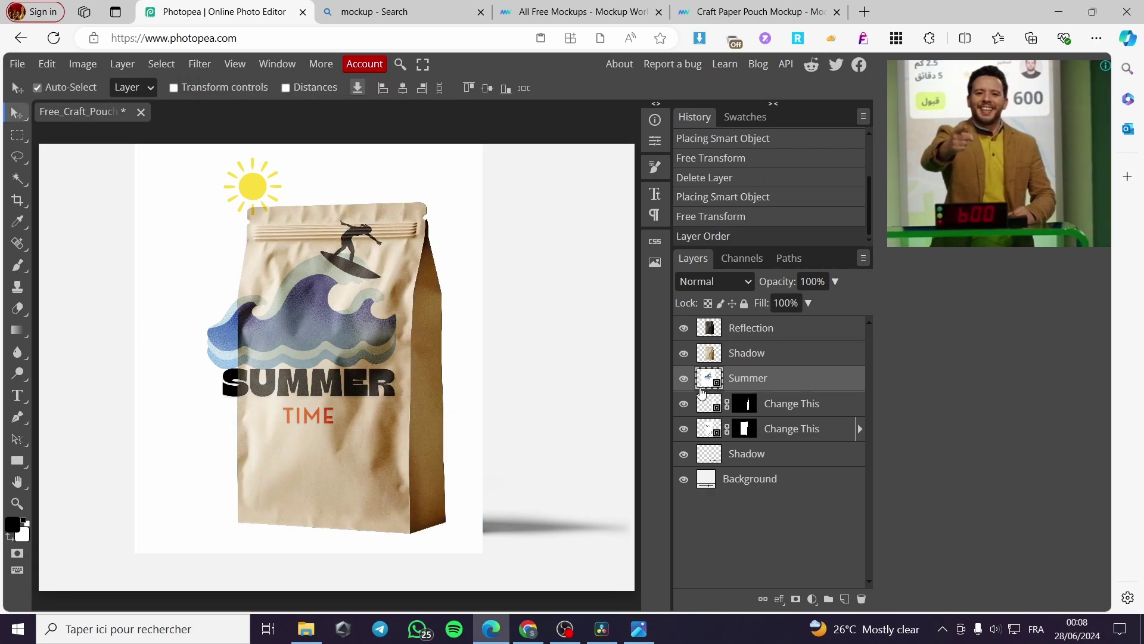
left_click_drag(774, 377, 728, 426)
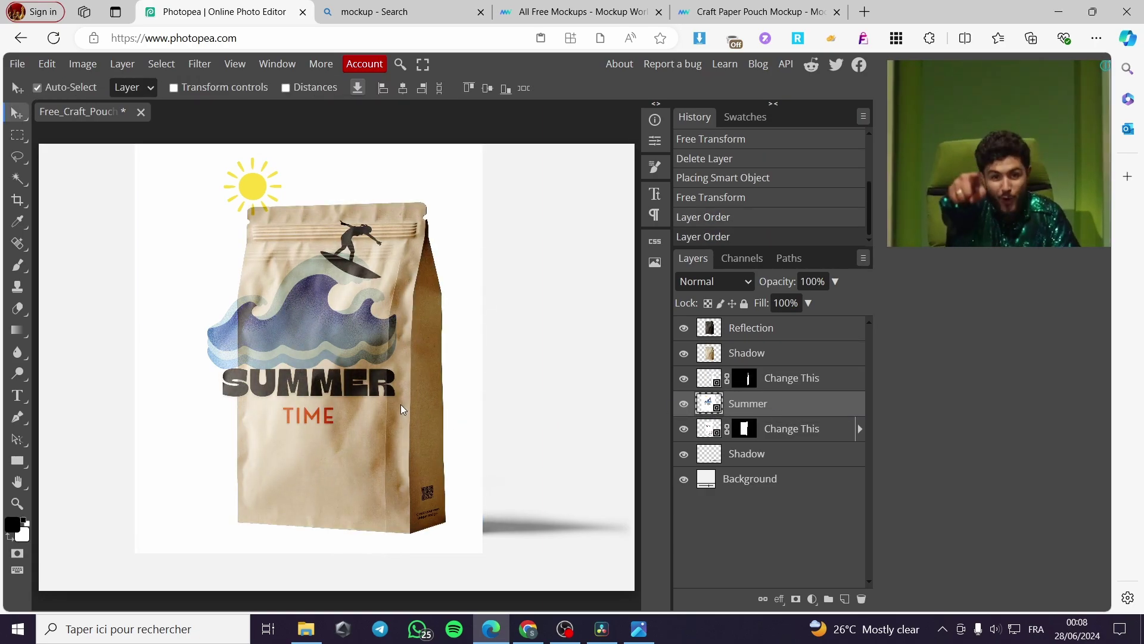
left_click_drag(400, 404, 423, 380)
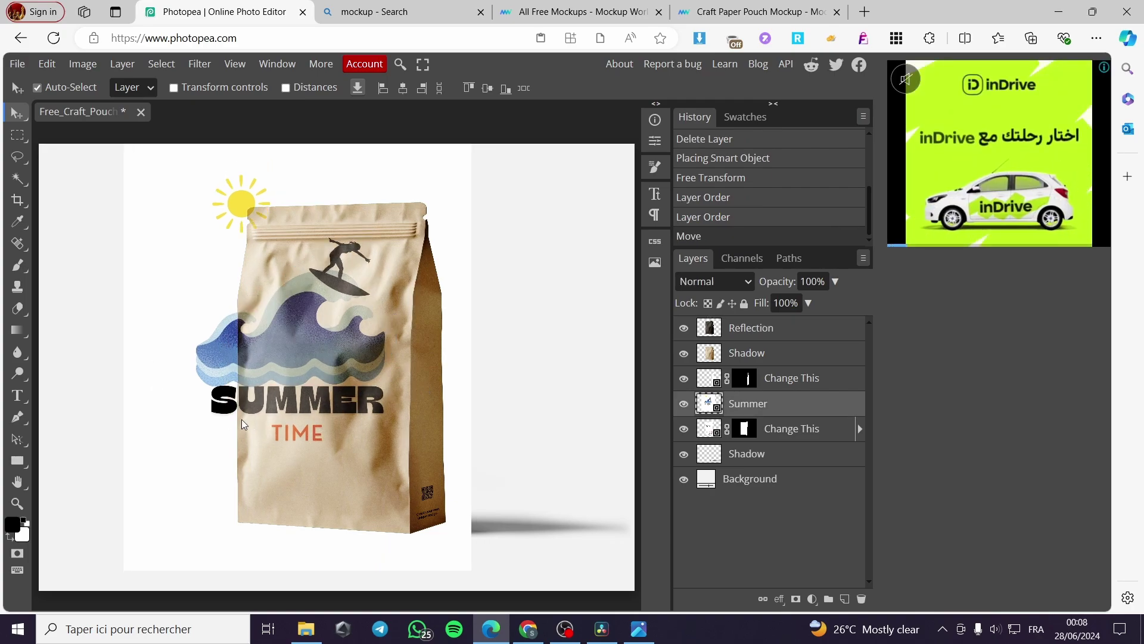
left_click_drag(241, 420, 305, 479)
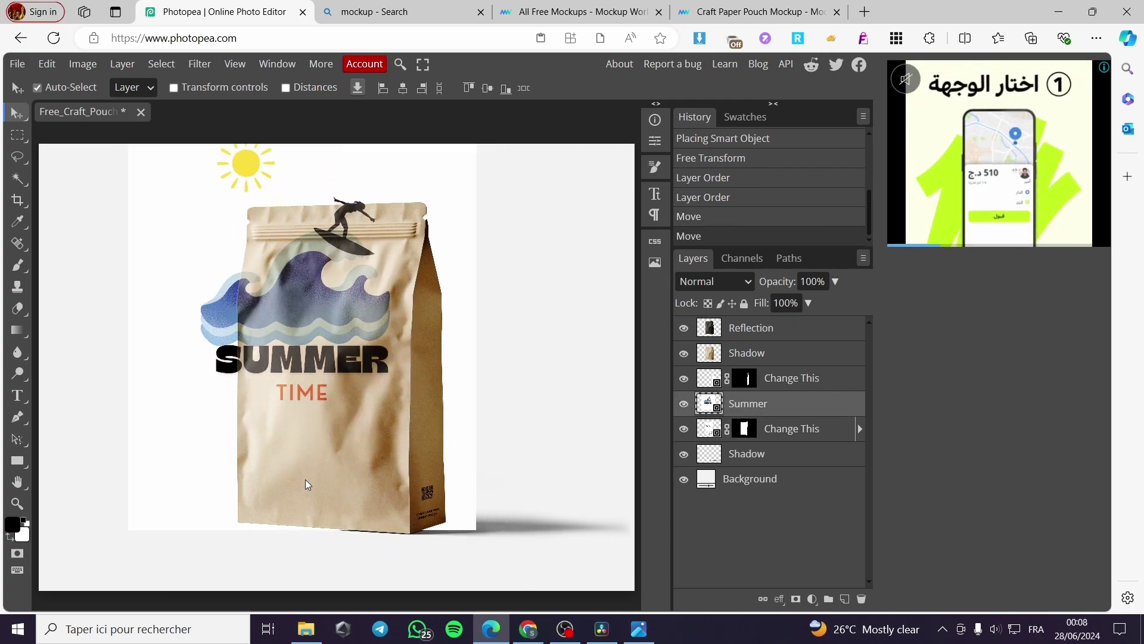
left_click_drag(471, 509, 497, 567)
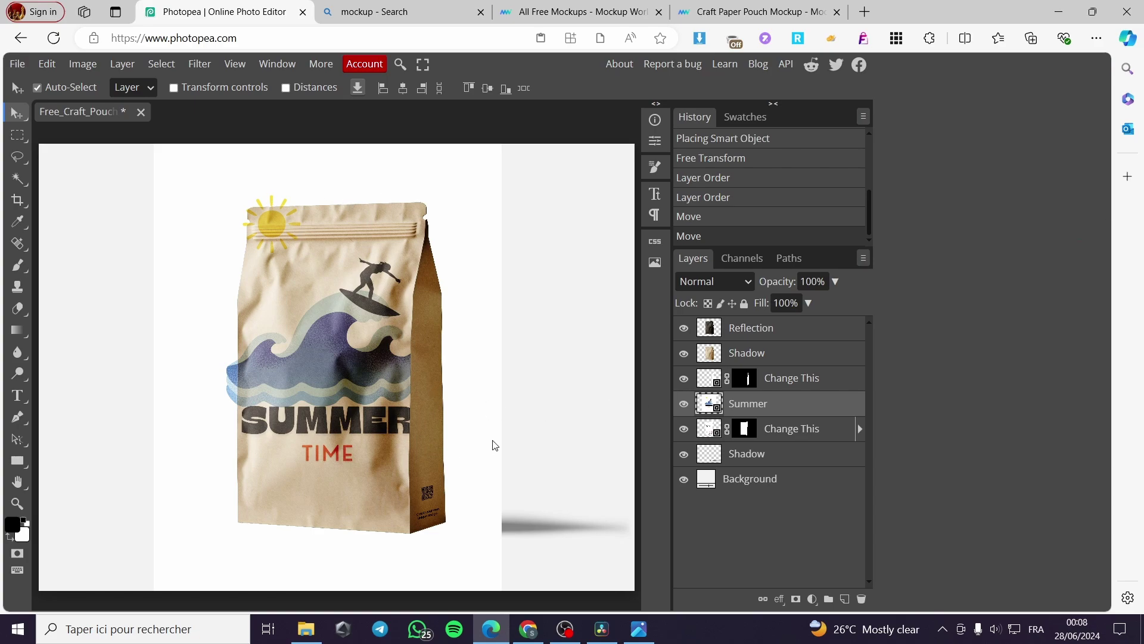
left_click_drag(494, 445, 530, 526)
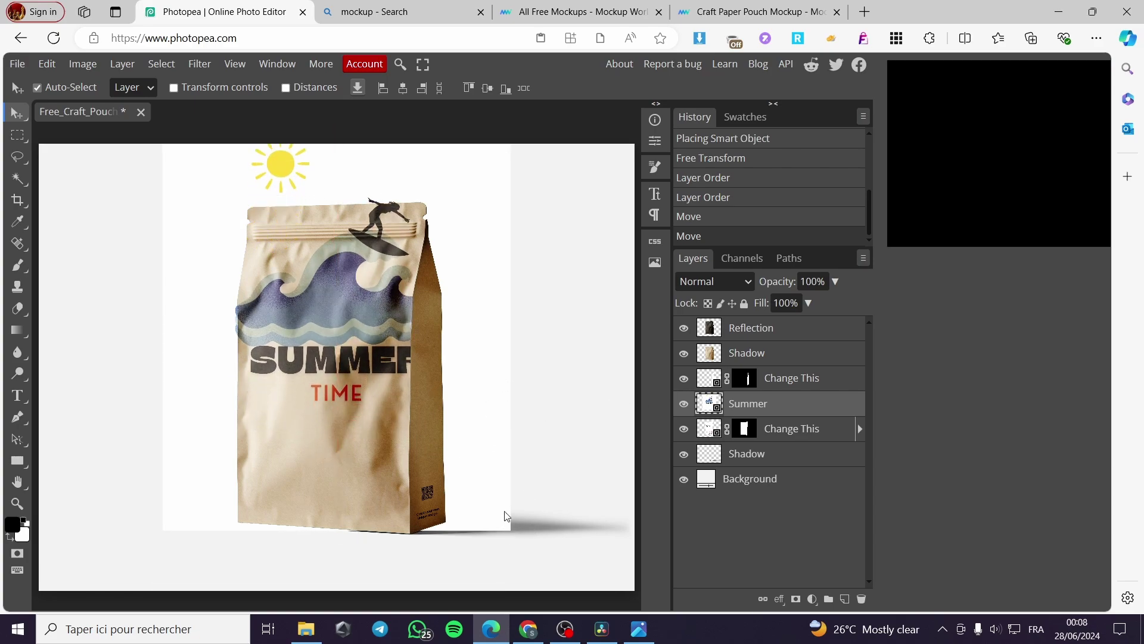
left_click_drag(475, 439, 441, 438)
left_click(379, 369)
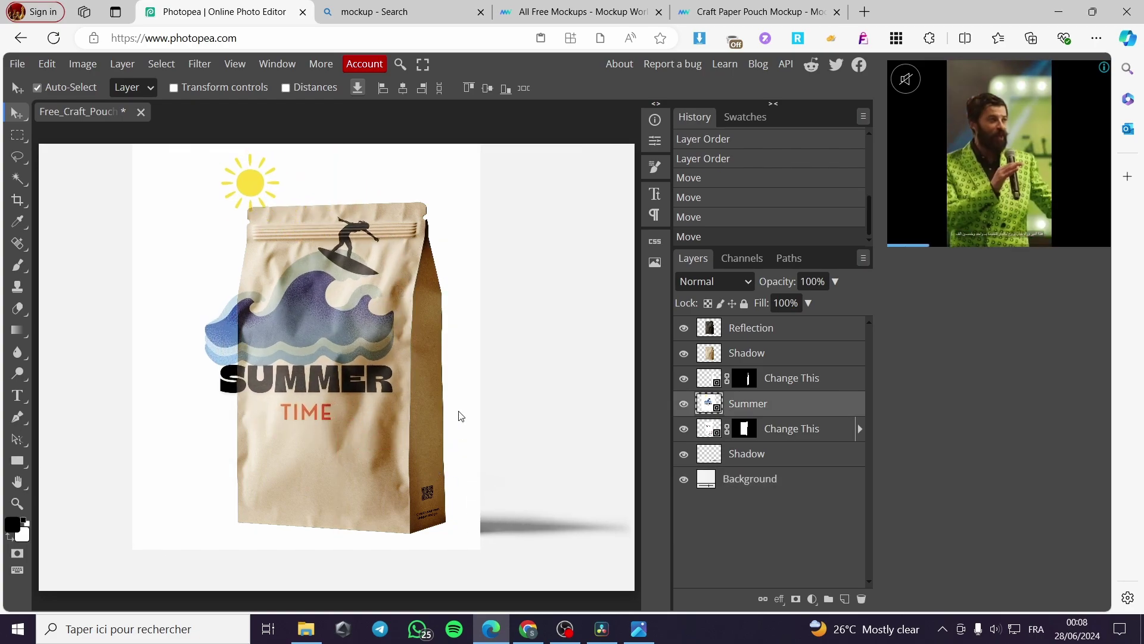
Try a black outside Stroke of 89 px and 1 px on the Summer layer and close Layer Style without applying it
right_click(764, 410)
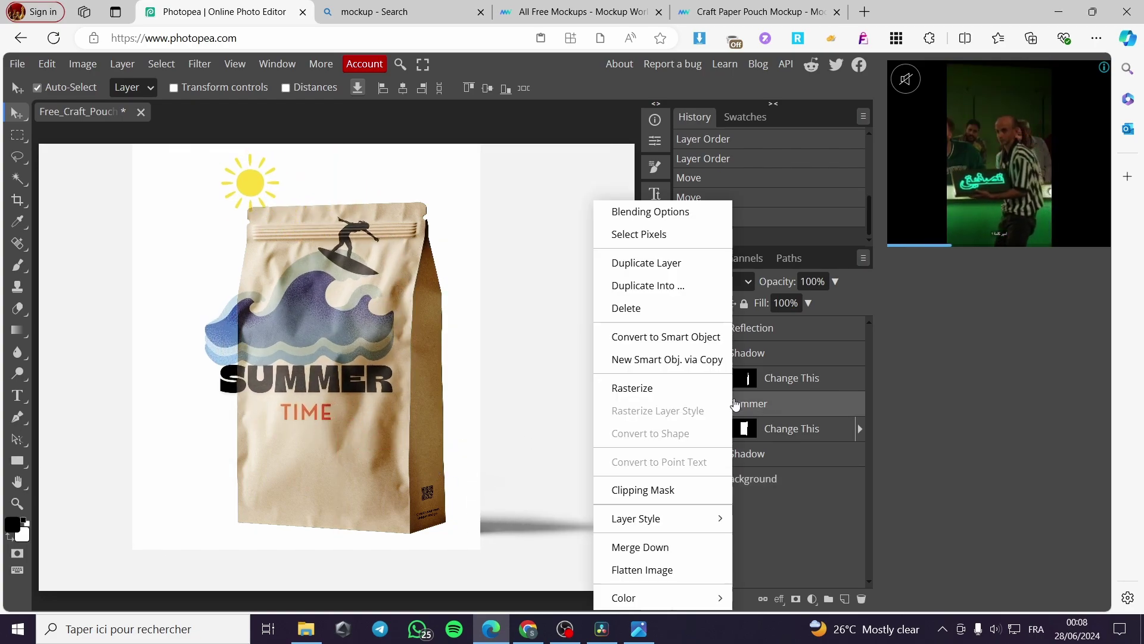
left_click(673, 212)
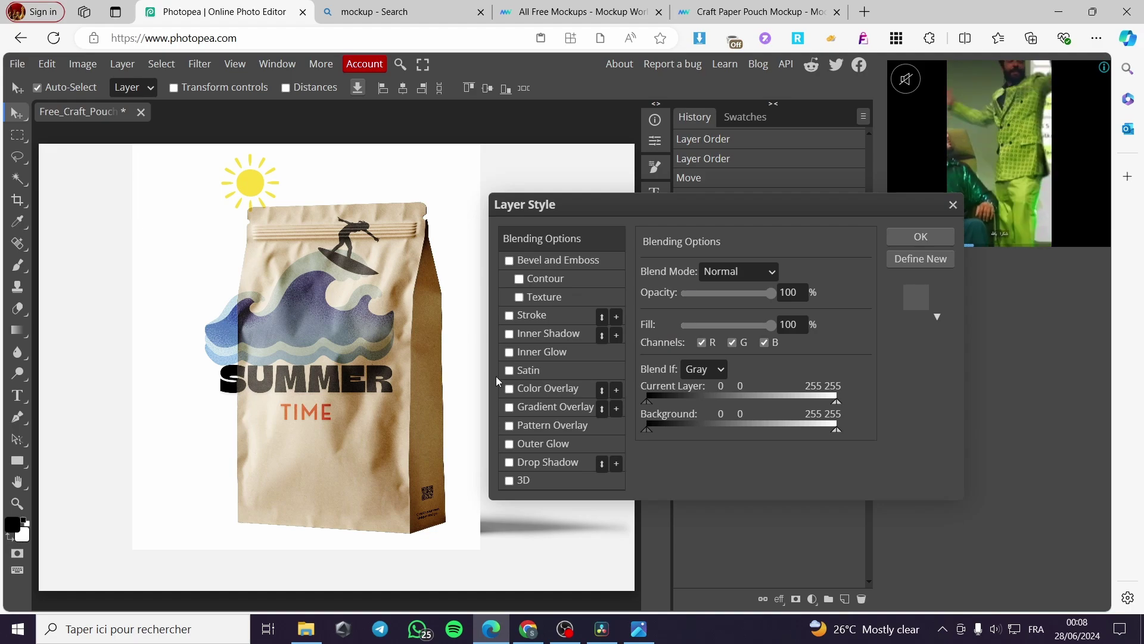
left_click(512, 316)
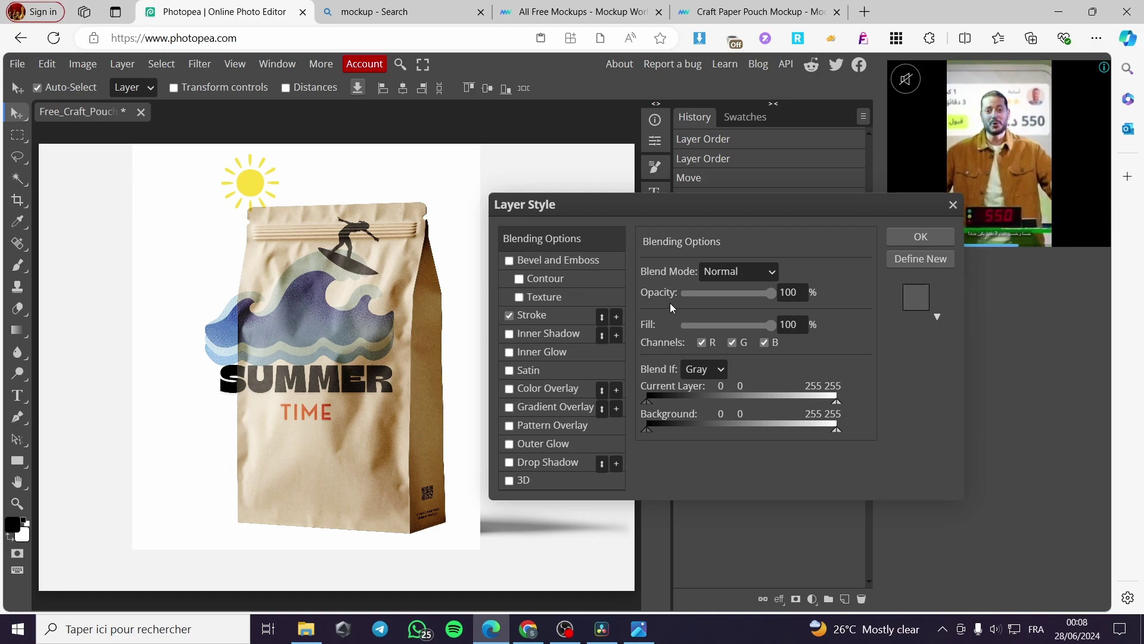
left_click(550, 314)
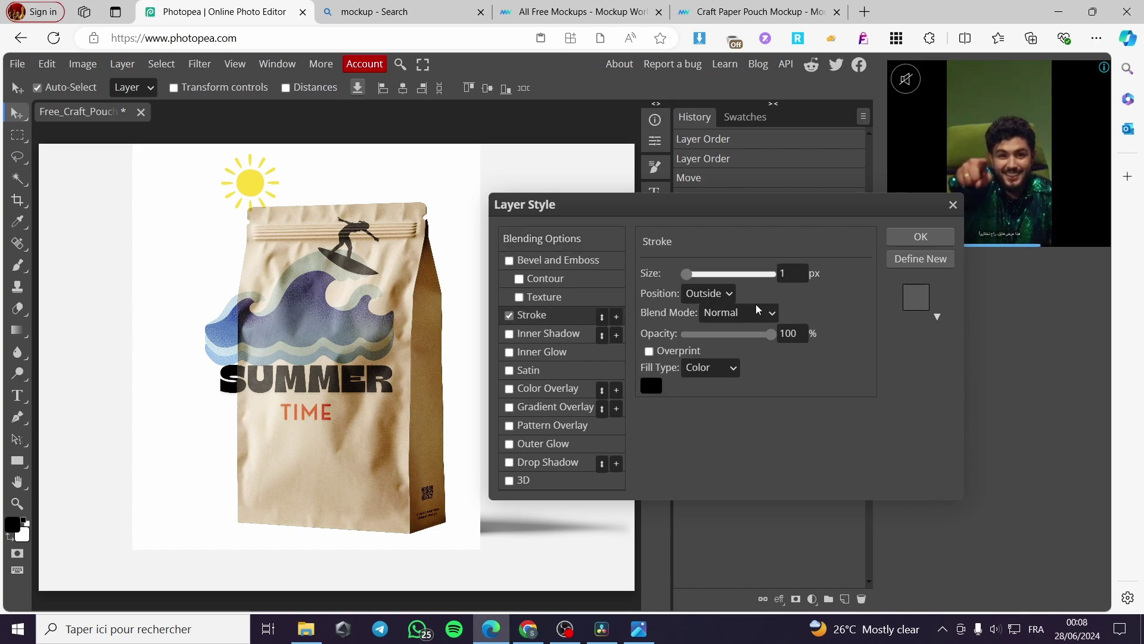
left_click(722, 274)
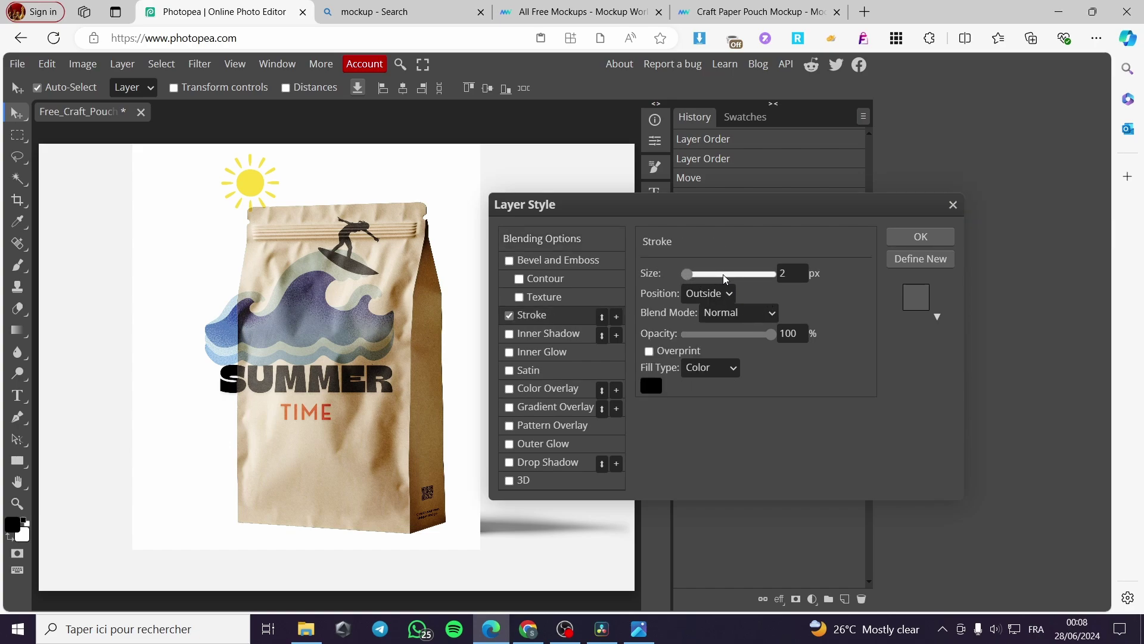
left_click_drag(734, 276, 732, 273)
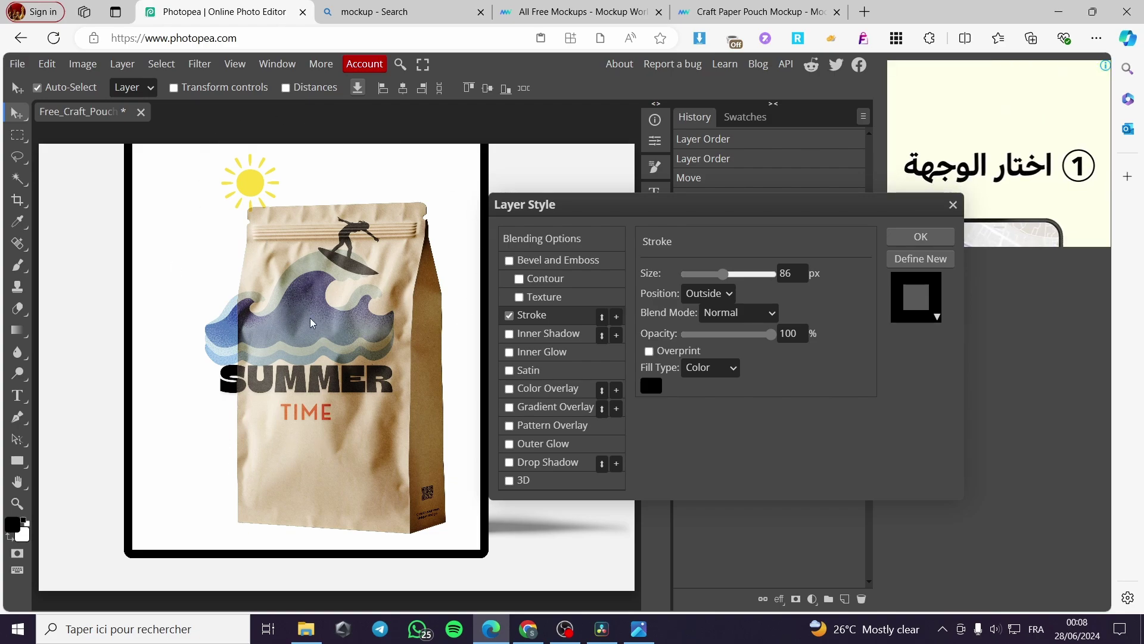
left_click(726, 275)
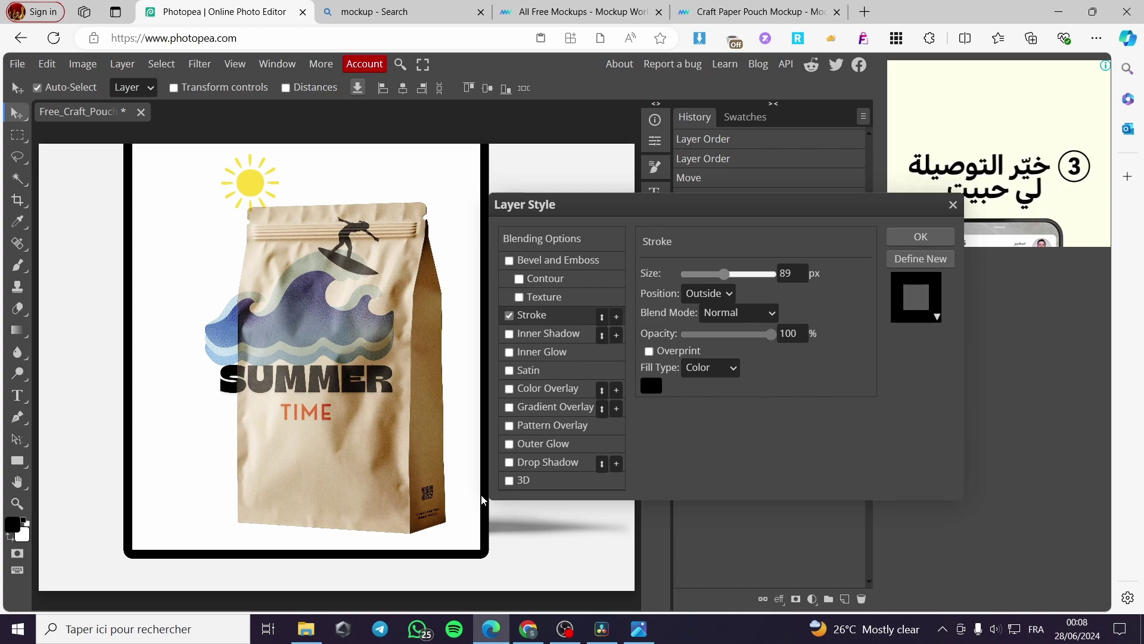
key("Home")
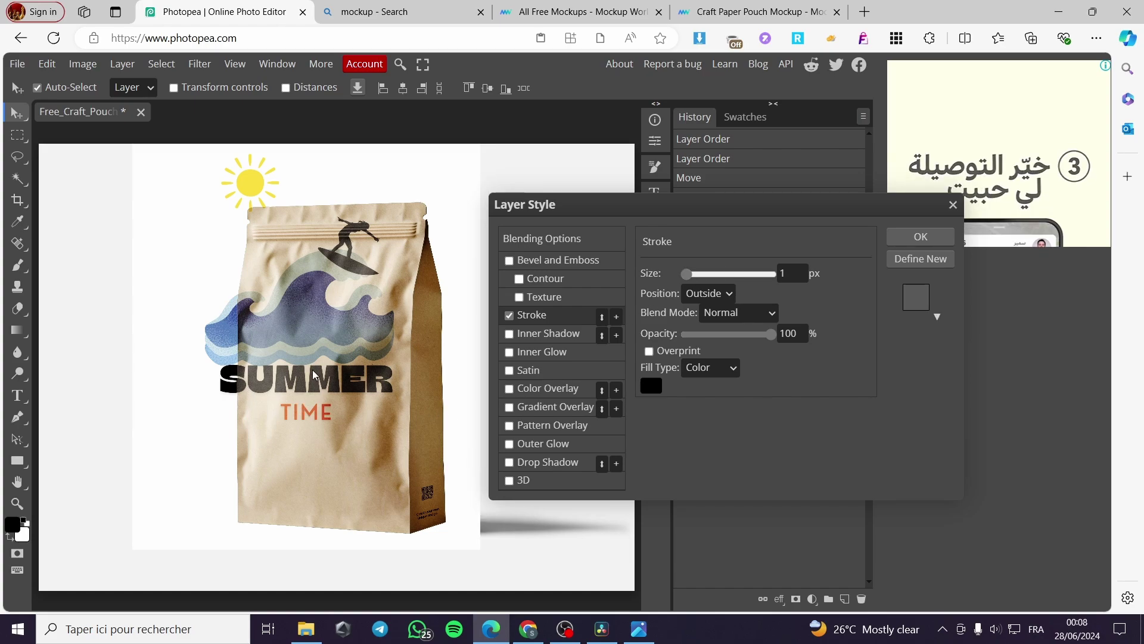
left_click(954, 207)
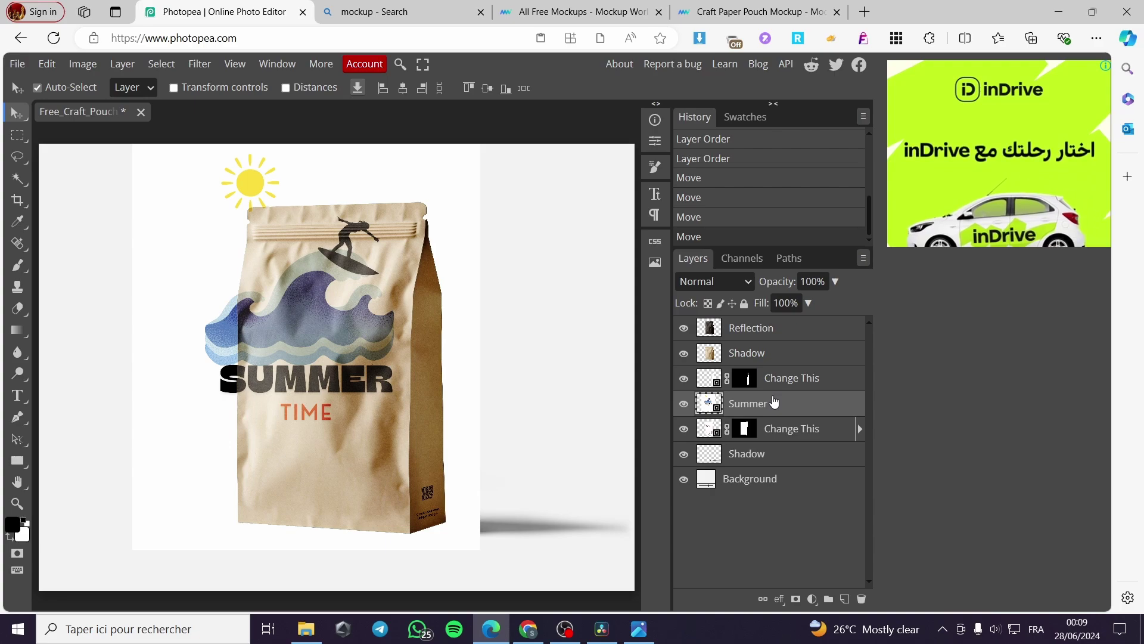
Delete the Summer layer from the pouch mockup
key("Delete")
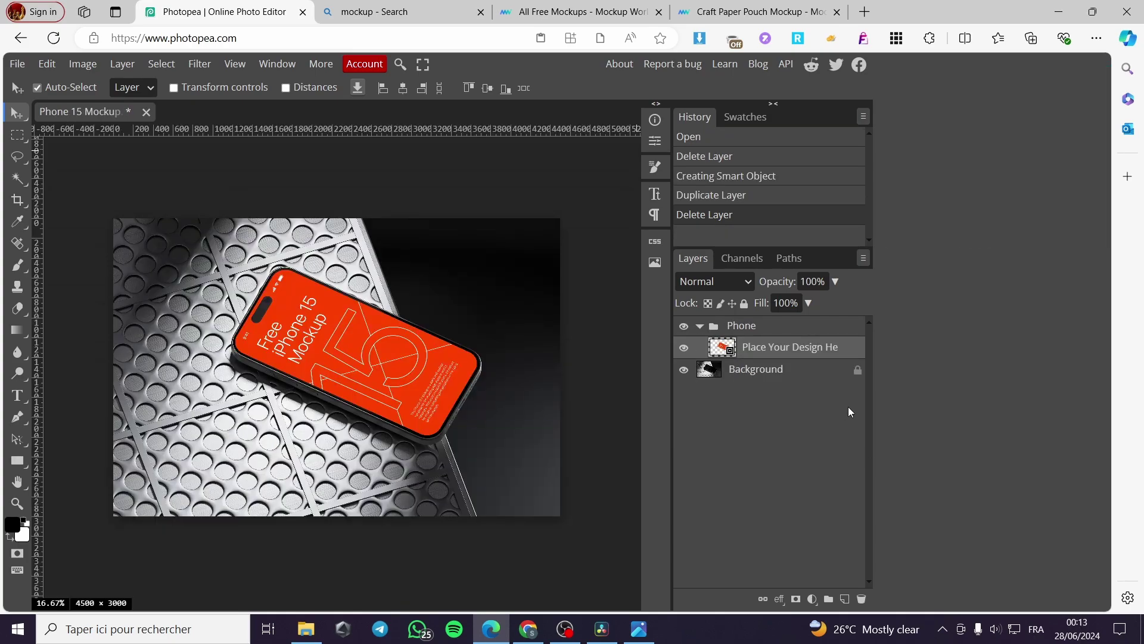
View the iPhone 15 Pro on Metal Surface Mockup listing on Mockup World and open the Place Your Design Here smart object in Photopea
left_click(581, 12)
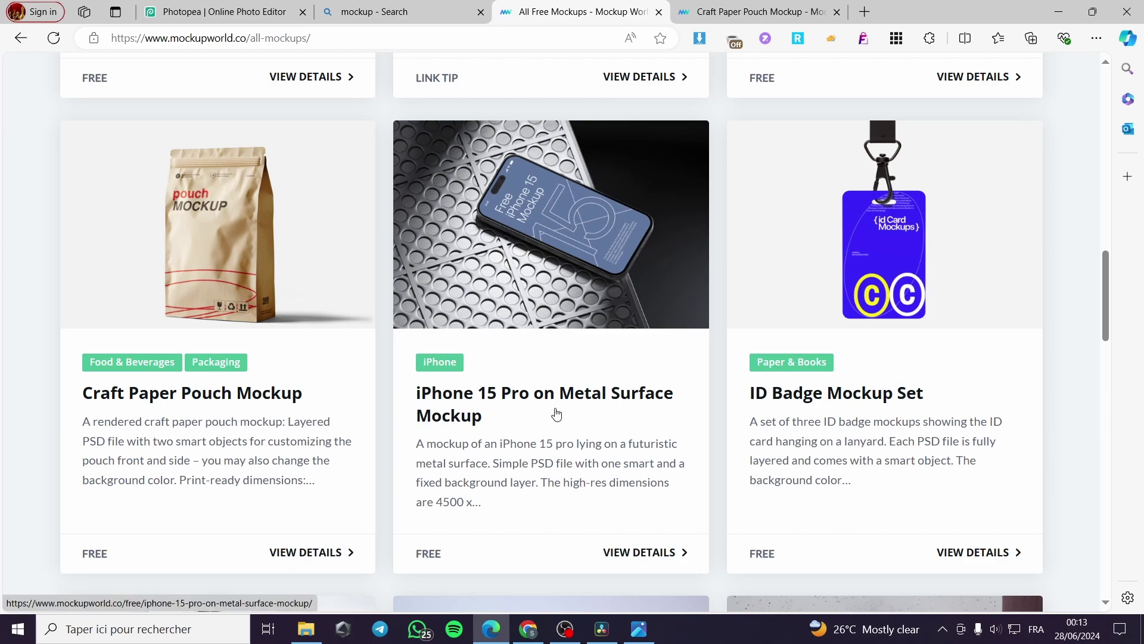
left_click(226, 12)
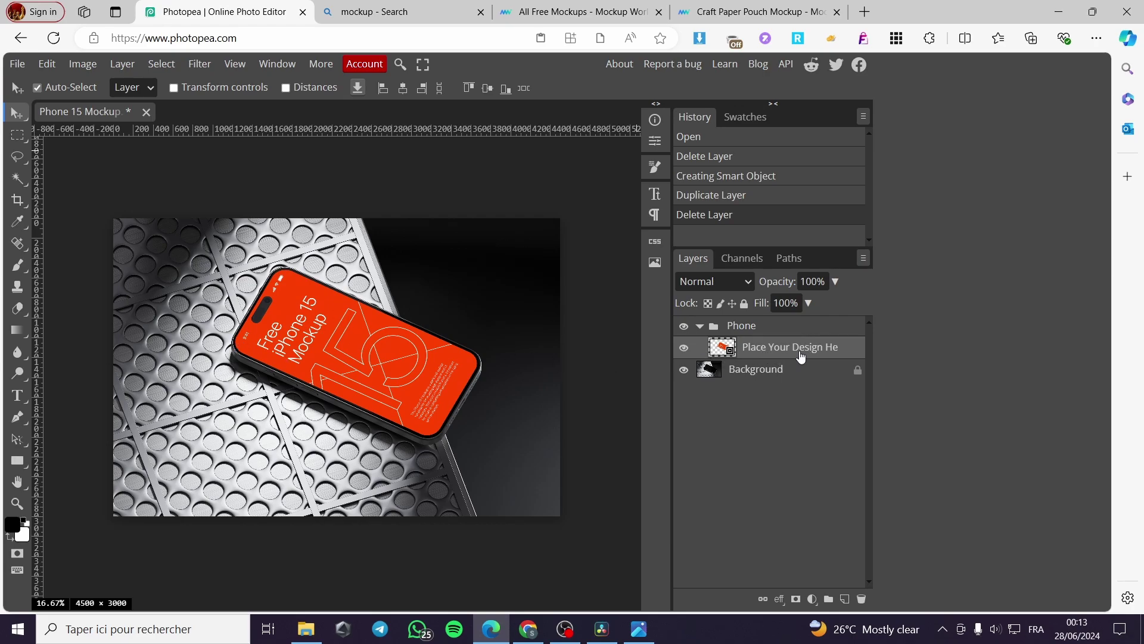
double_click(773, 347)
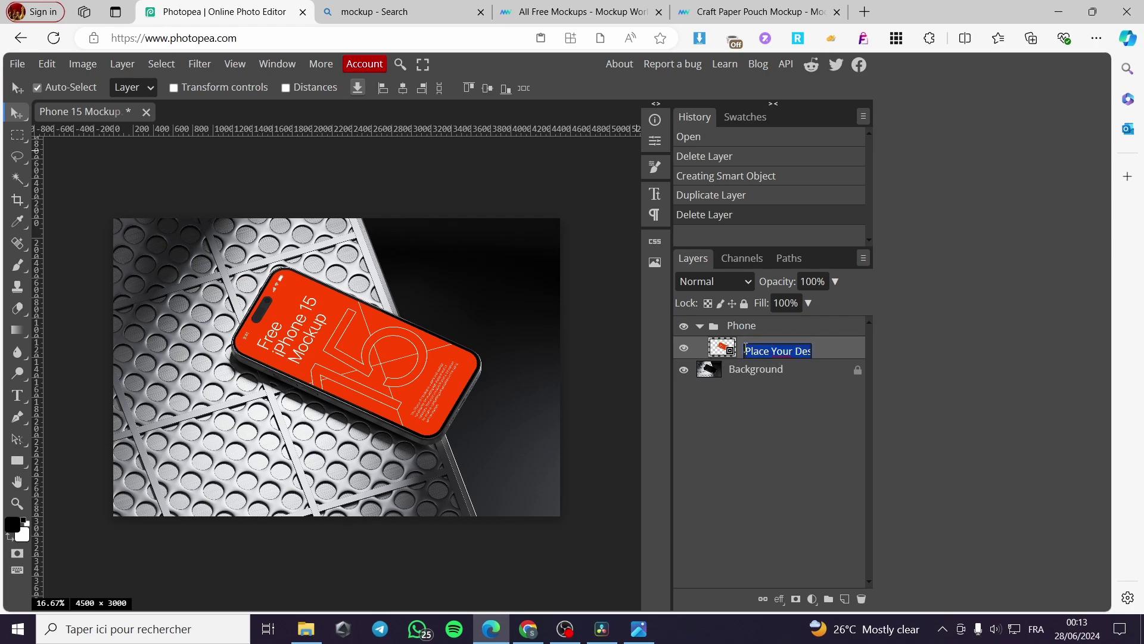
key("Return")
double_click(717, 348)
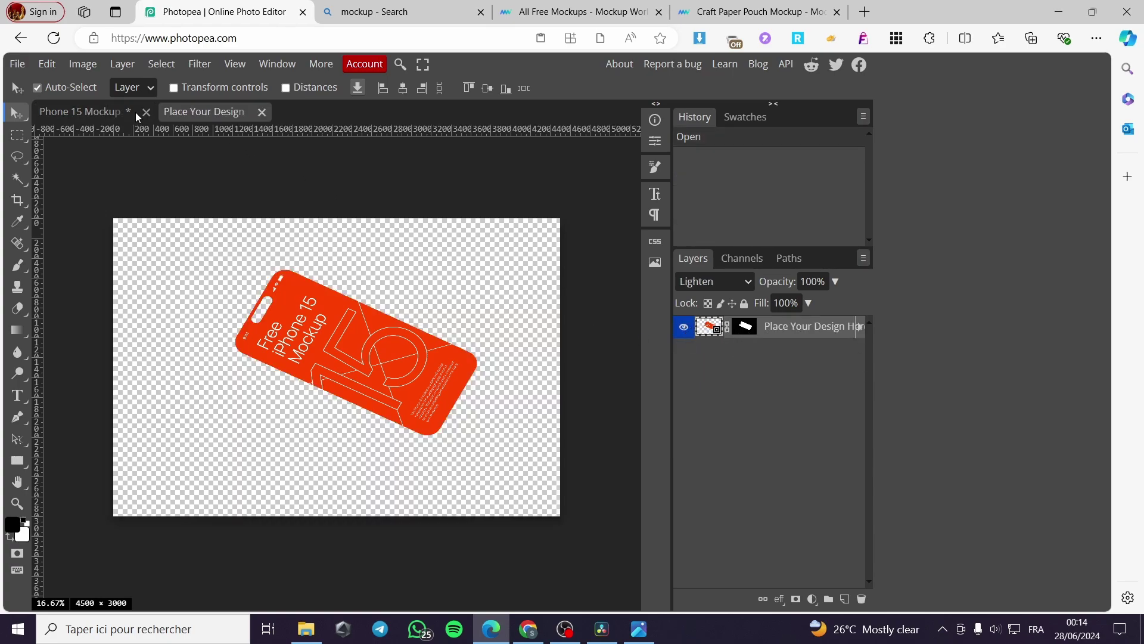
Return to the iPhone 15 mockup document, browse the Downloads folder for a design, and preview Untitled design (7) and Untitled design (6)
left_click(105, 107)
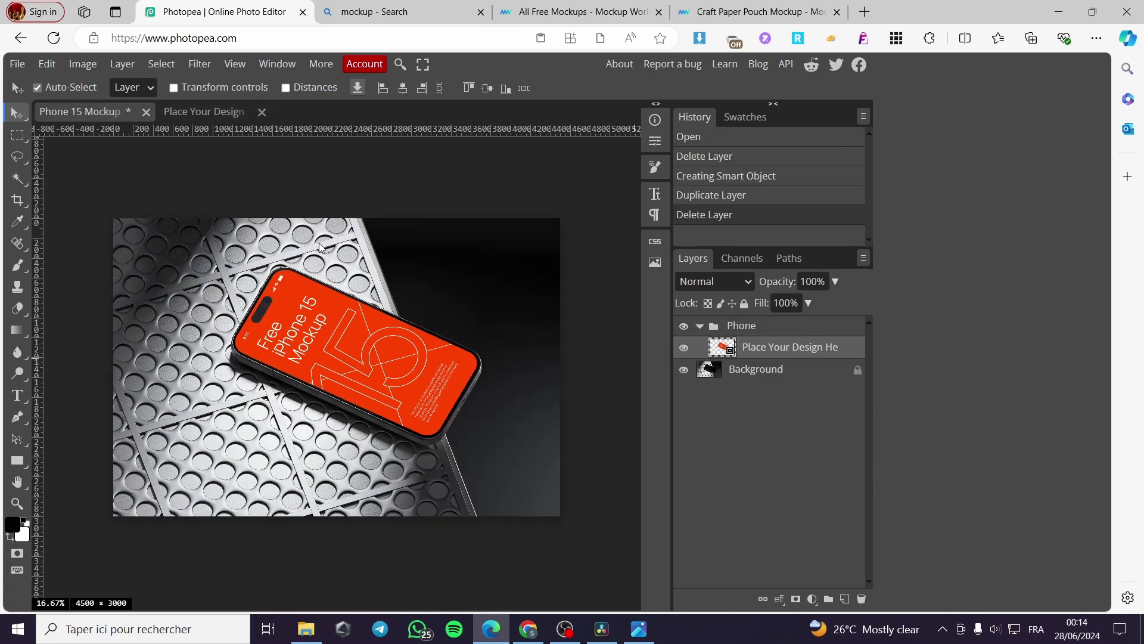
left_click(306, 631)
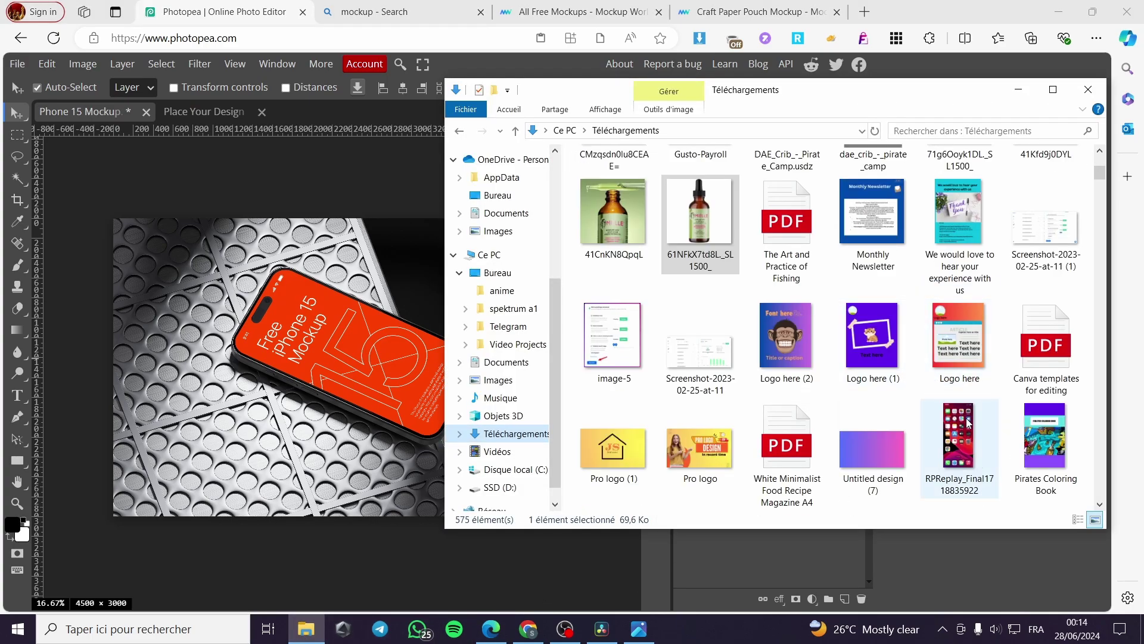
scroll(789, 399, "down", 3)
scroll(769, 393, "up", 3)
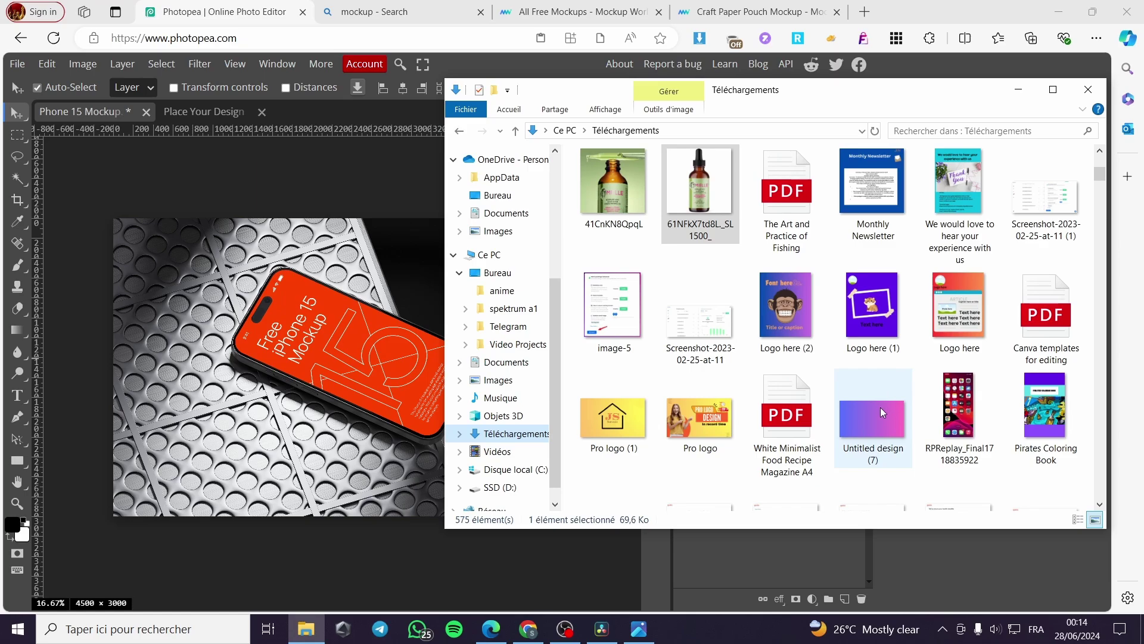
double_click(881, 406)
key("Left")
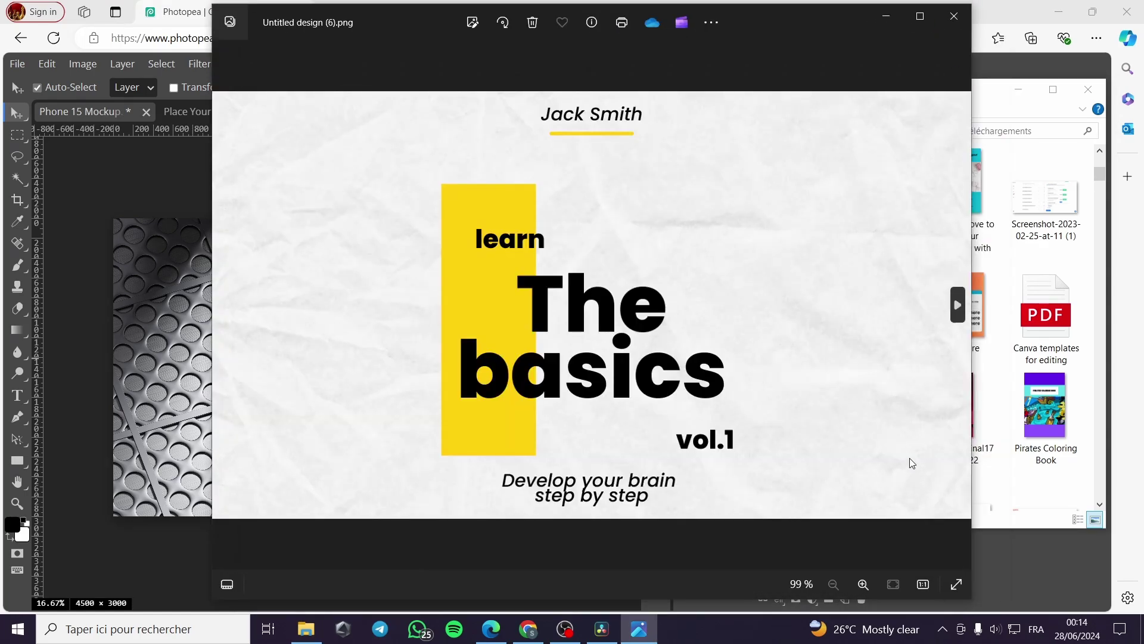
left_click(951, 21)
Try placing Untitled design (7) beneath the Place Your Design Here layer in the Phone group, and delete the placed layer
left_click_drag(870, 425, 724, 559)
left_click_drag(790, 413, 757, 353)
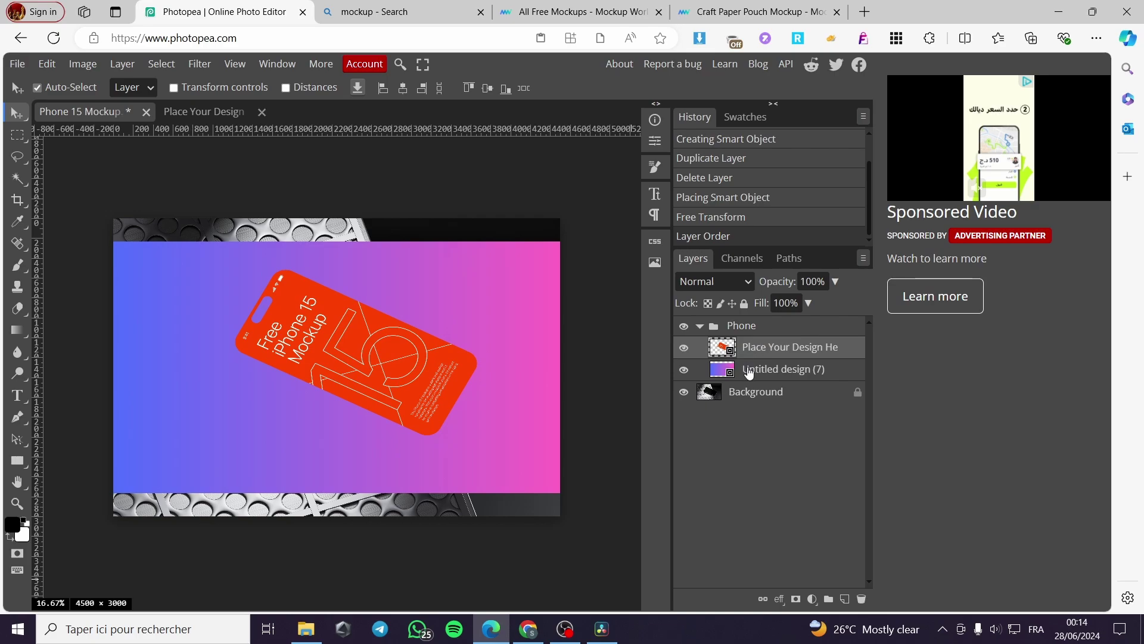
left_click(749, 372)
key("Delete")
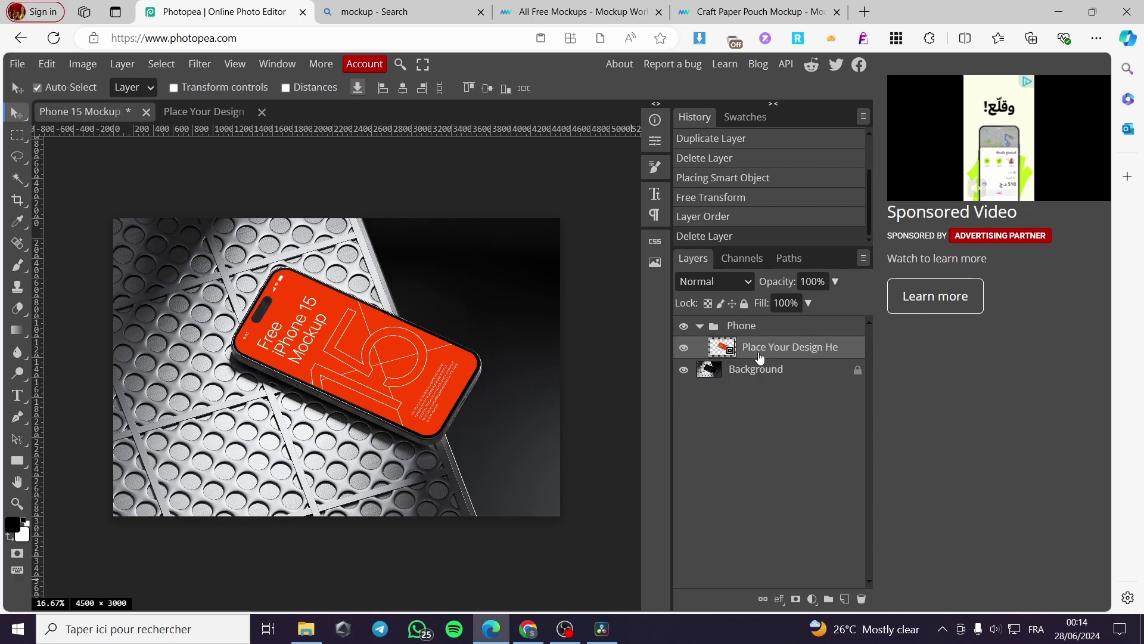
Open the Place Your Design Here smart object of the iPhone 15 mockup for editing
double_click(760, 357)
left_click(779, 351)
double_click(717, 345)
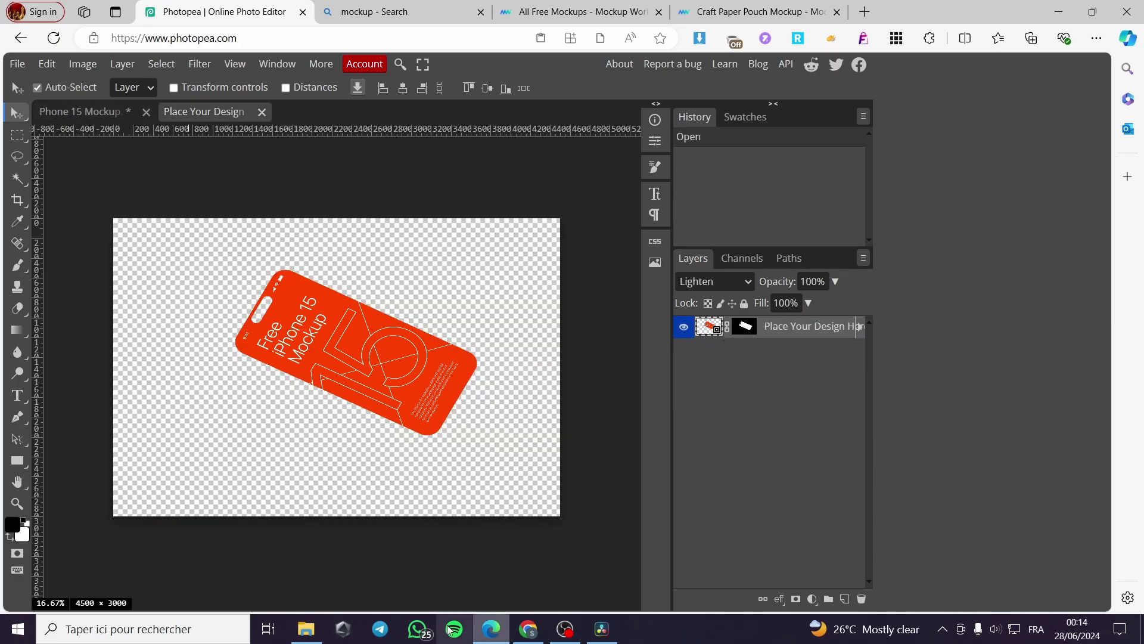
left_click(306, 629)
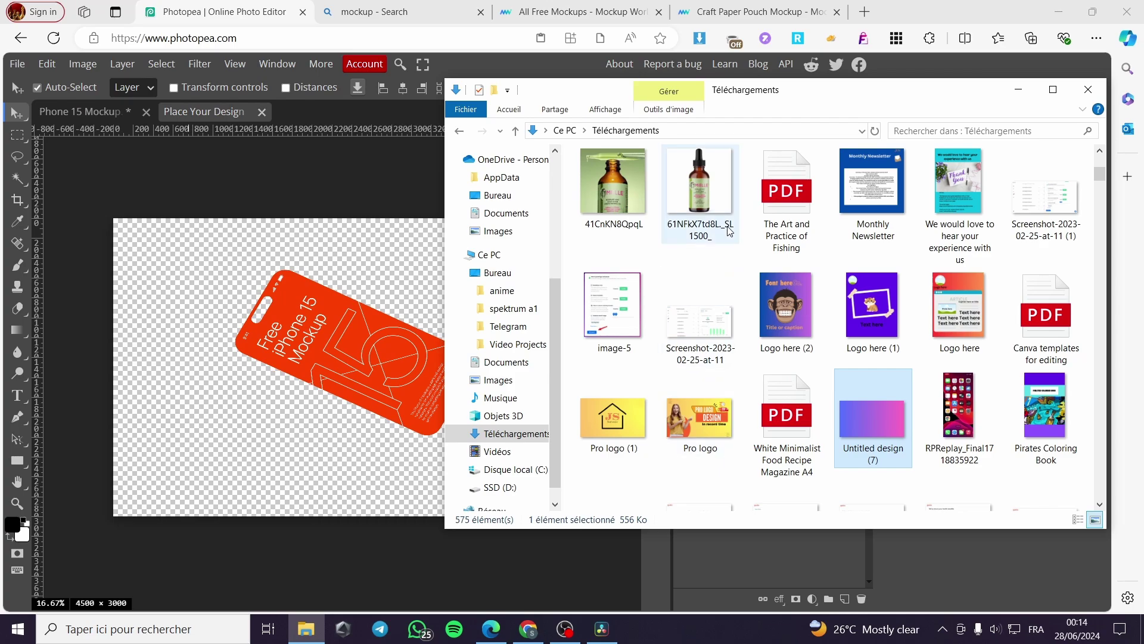
left_click_drag(760, 139, 670, 262)
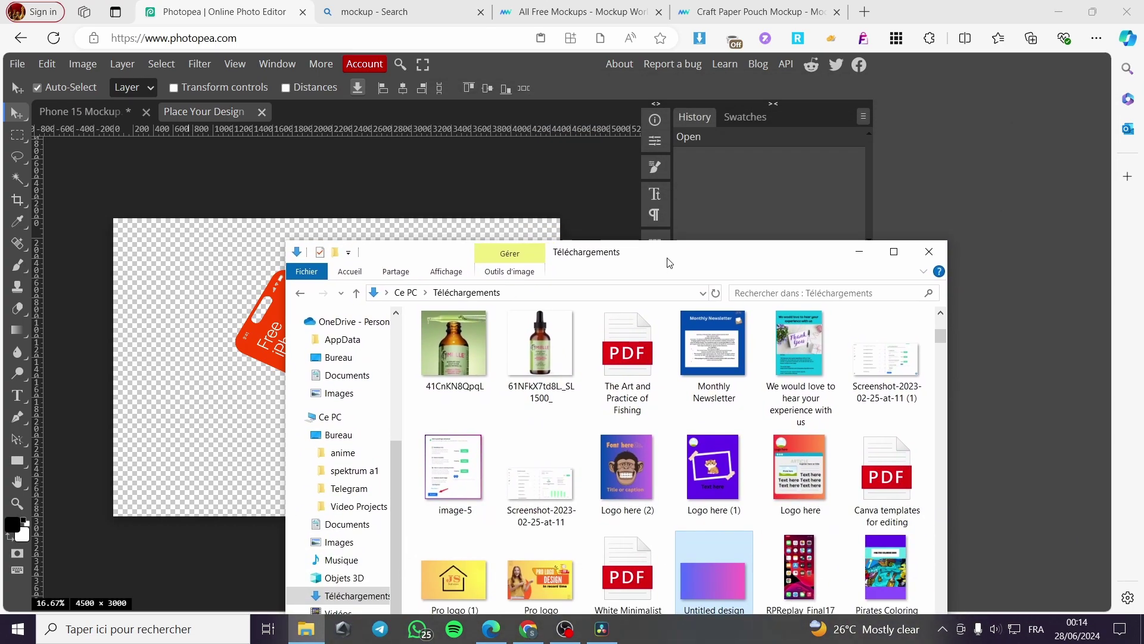
left_click(699, 477)
left_click_drag(699, 476, 766, 227)
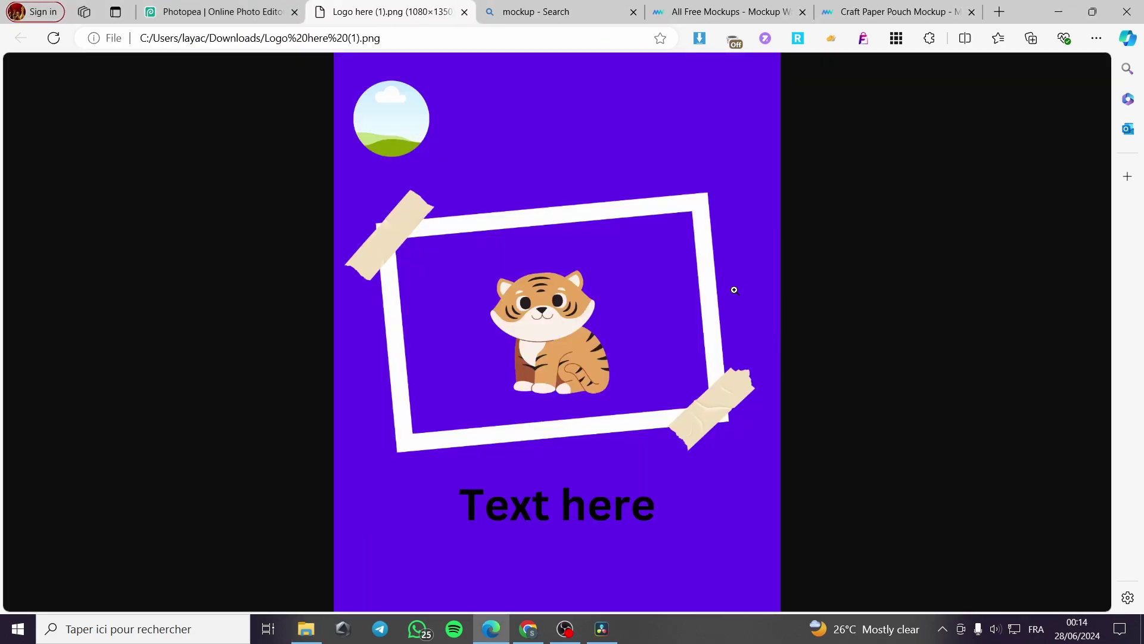
left_click(464, 12)
left_click(196, 6)
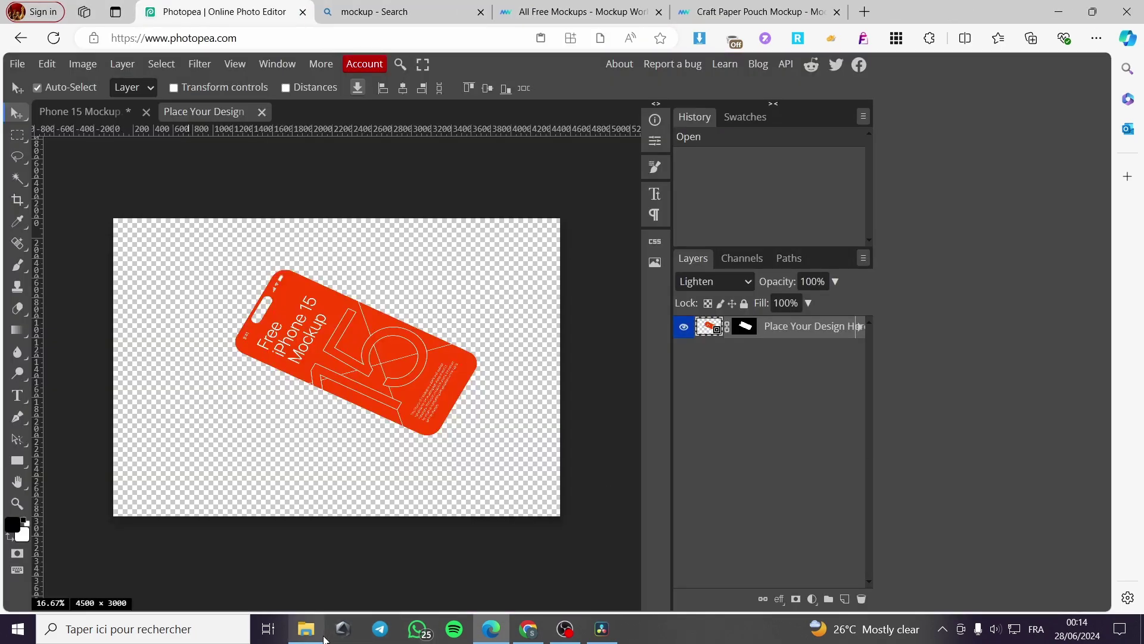
Place Logo here (1) from Downloads in the smart object and shift it over the phone artwork, to about X 2322 px, Y 1146 px
left_click(306, 628)
left_click_drag(755, 257, 292, 208)
left_click_drag(256, 420, 640, 408)
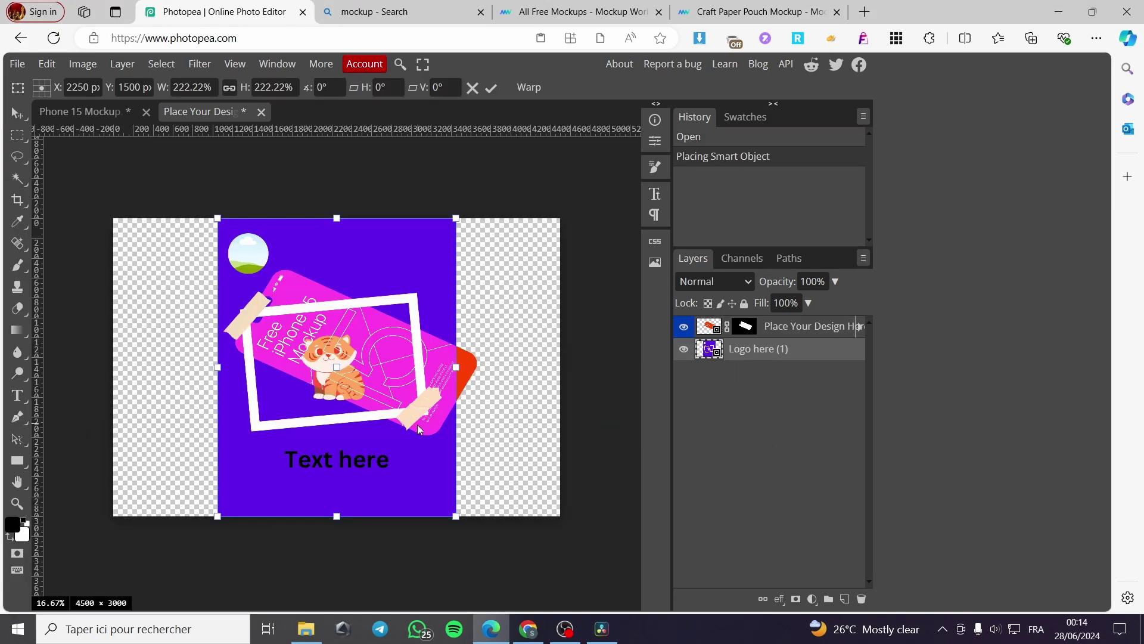
left_click_drag(417, 424, 457, 422)
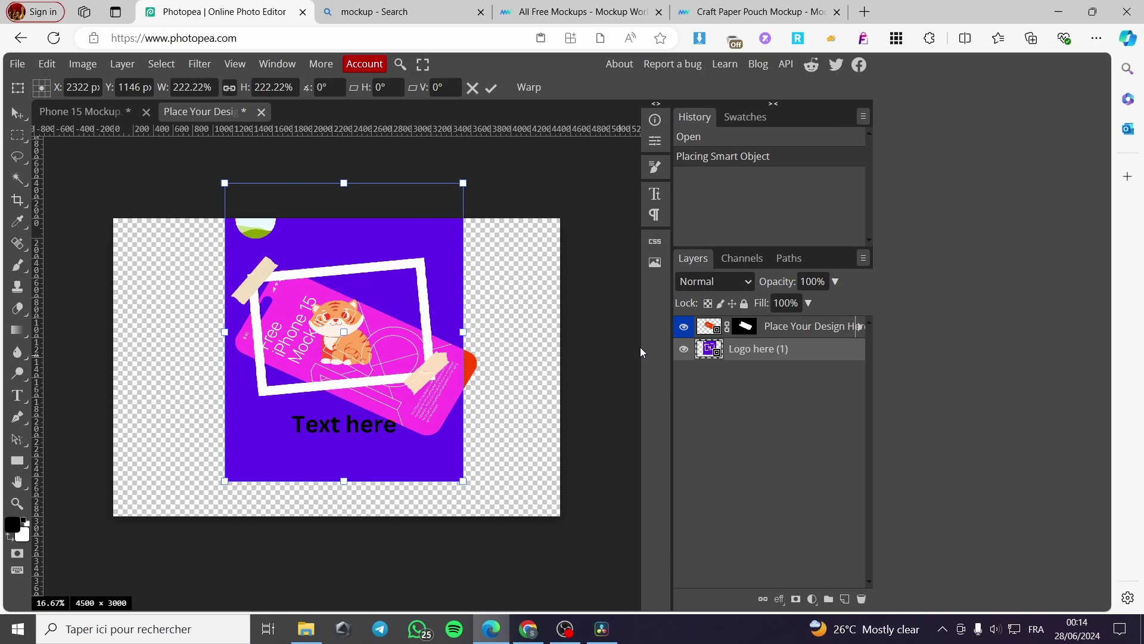
Transfer the raster mask from the Place Your Design Here layer to the Logo here (1) layer and link it to that artwork
left_click(729, 332)
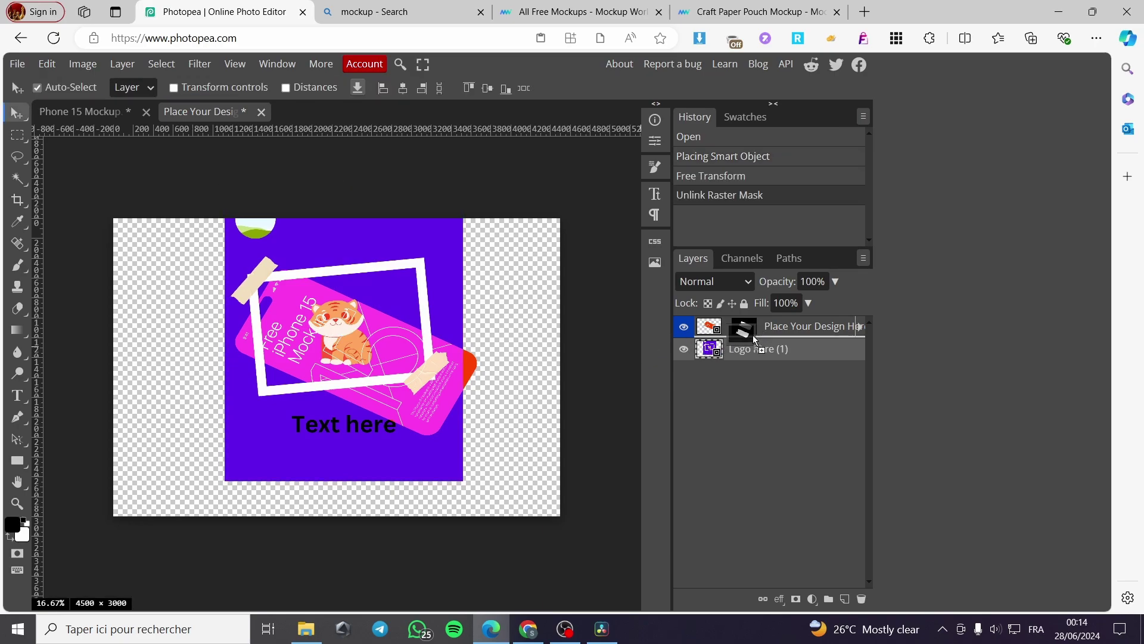
mouse_move(754, 332)
left_mouse_down()
mouse_move(792, 335)
mouse_move(757, 349)
left_mouse_up()
right_click(733, 353)
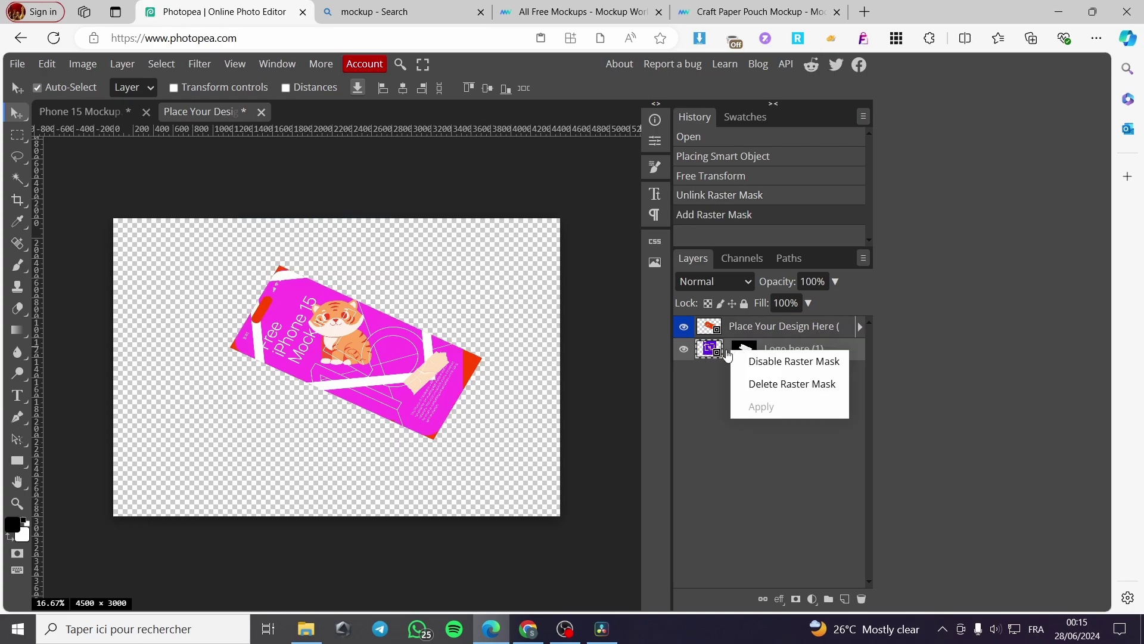
left_click(722, 354)
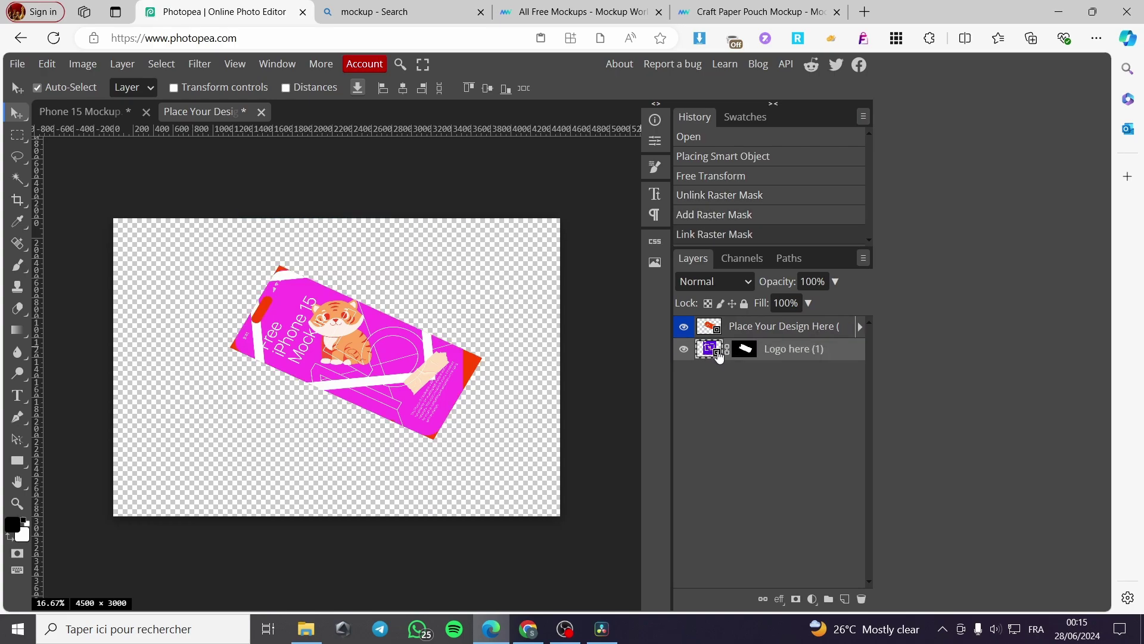
Move the original Place Your Design Here artwork slightly within the smart object and hide its layer
left_click_drag(419, 396, 350, 375)
left_click(349, 376)
left_click_drag(373, 426, 429, 376)
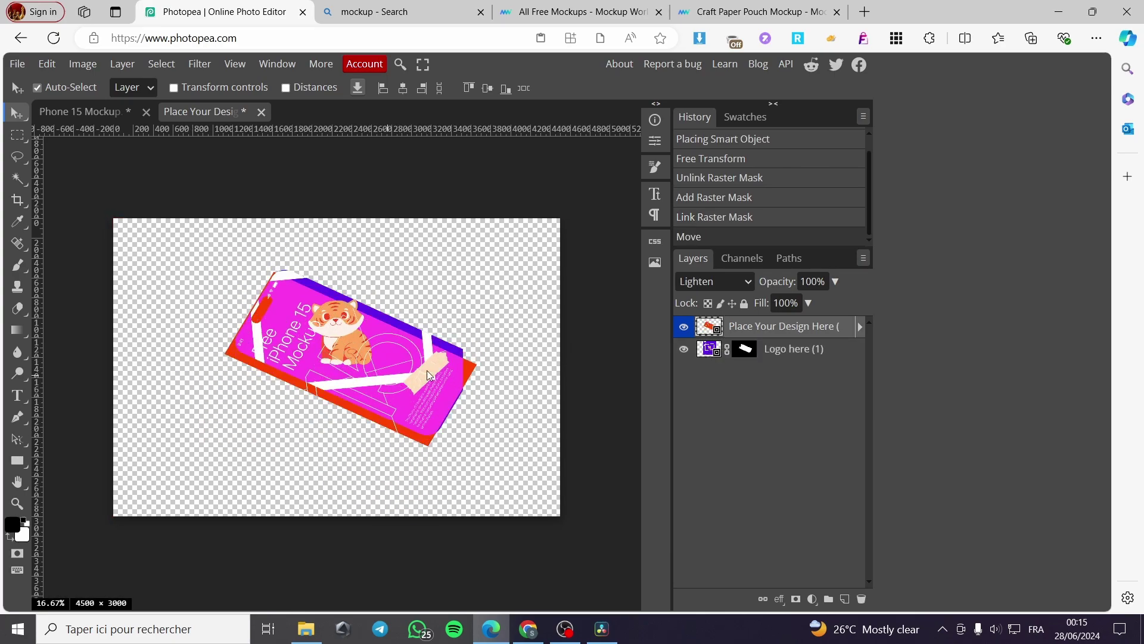
left_click(684, 328)
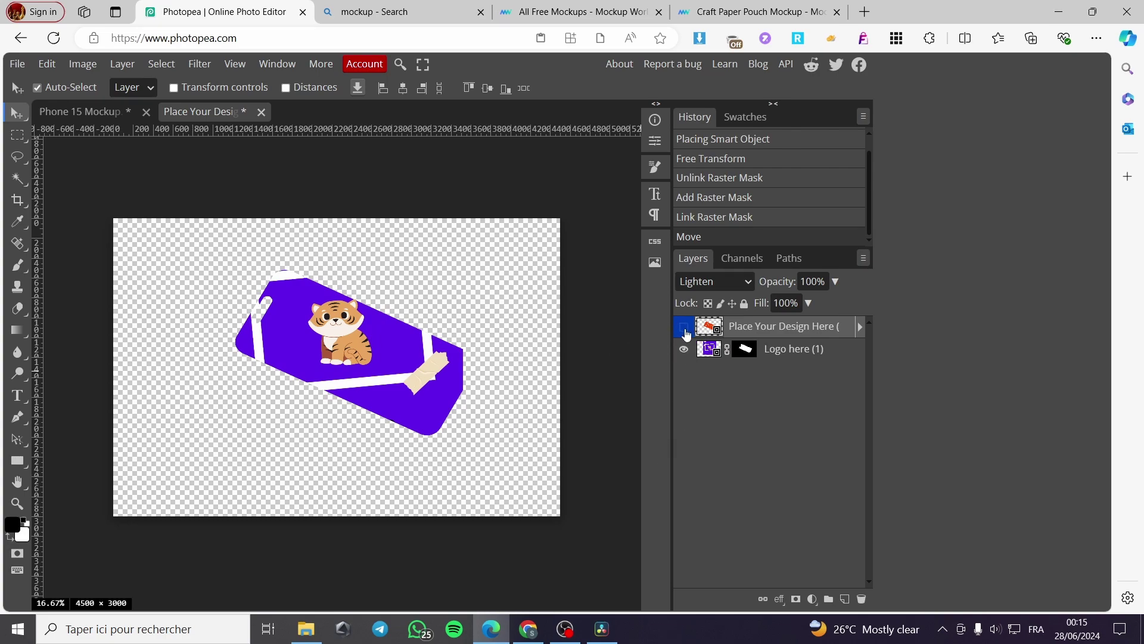
Compare the iPhone 15 mockup document with the edited smart object to check whether the new design has been applied
left_click(95, 112)
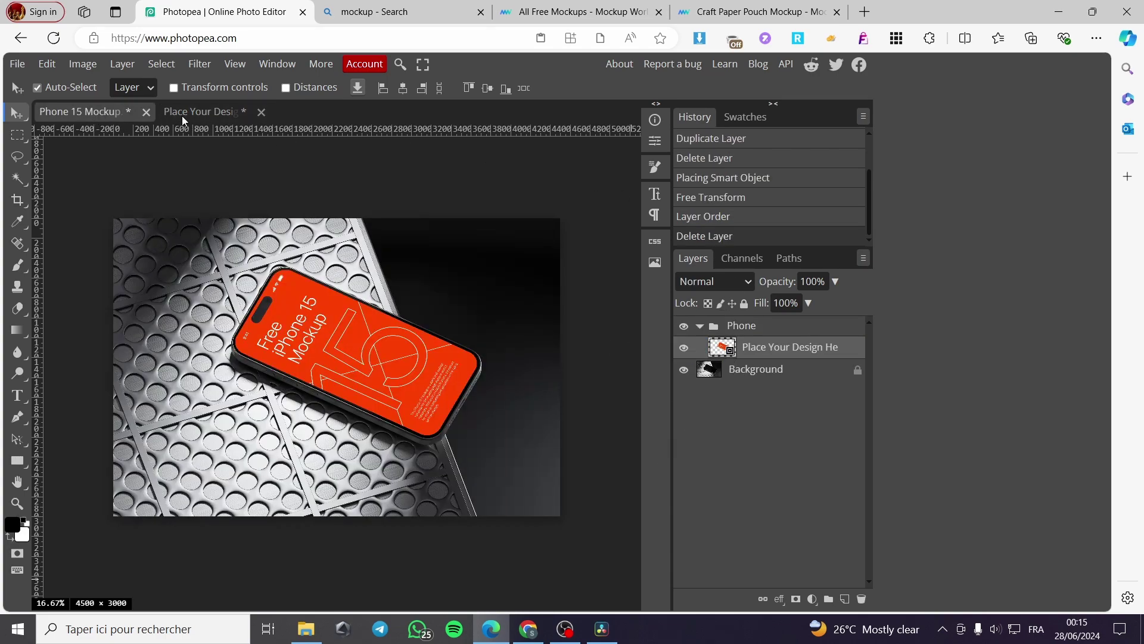
left_click(205, 117)
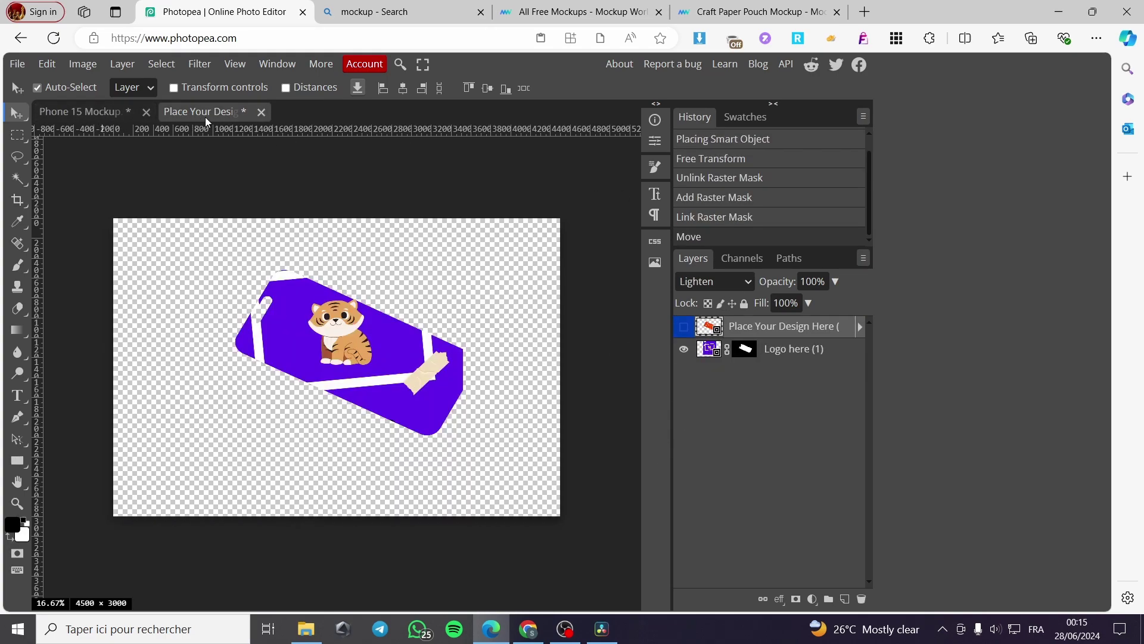
left_click(779, 354)
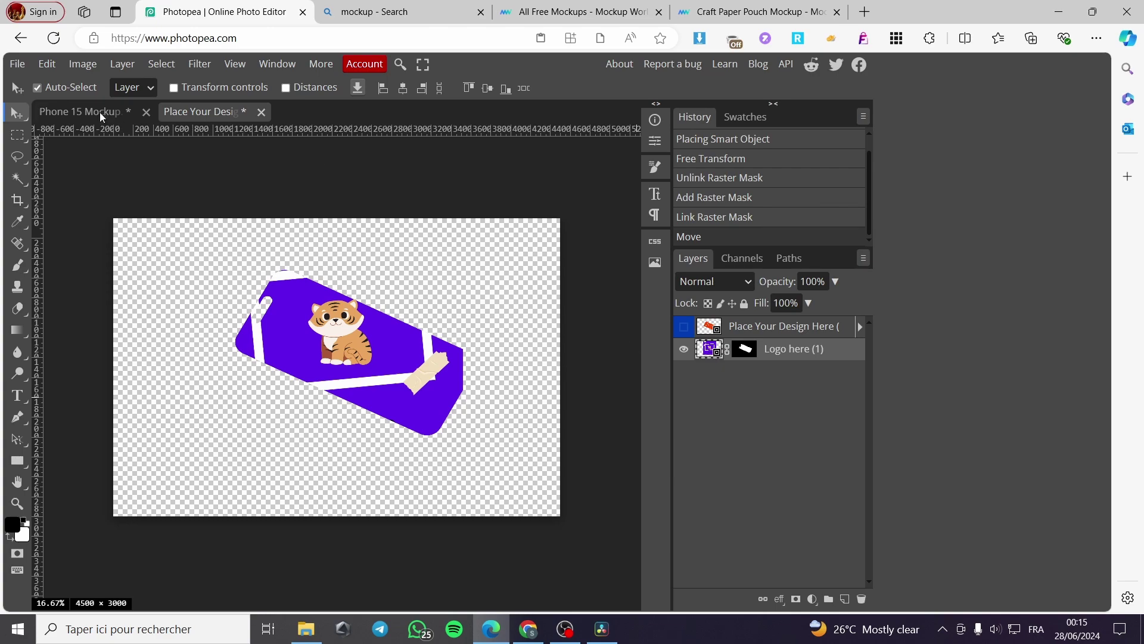
left_click(58, 109)
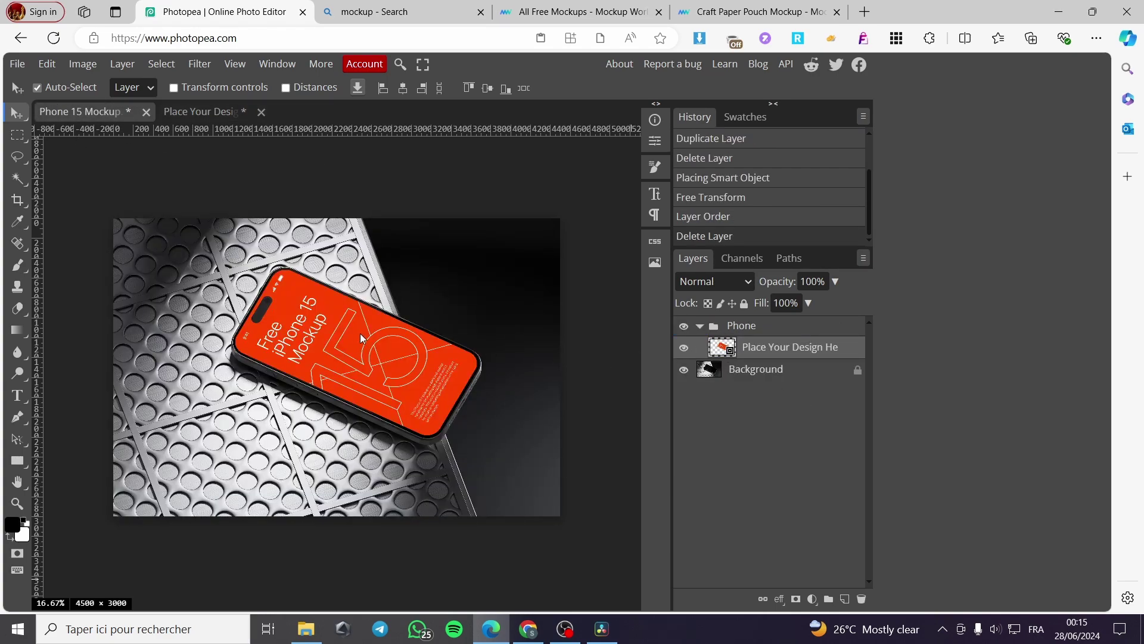
double_click(781, 352)
key("Return")
Try placing Logo here (1) directly in the mockup above the Place Your Design Here layer in the Phone group, and delete it
left_click(305, 628)
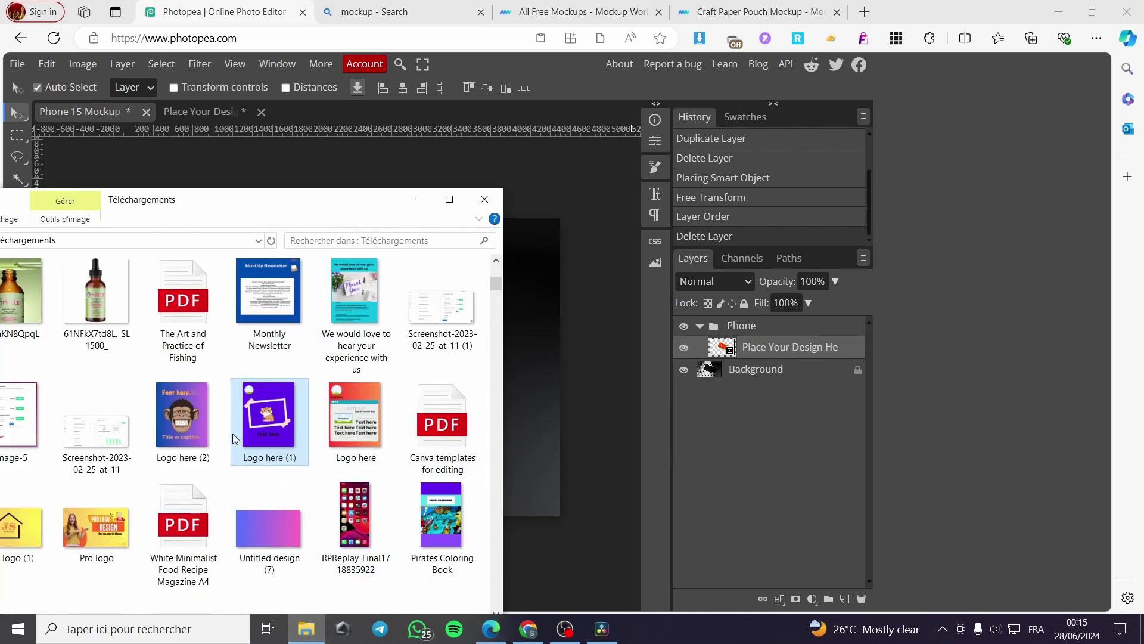
left_click_drag(234, 439, 742, 451)
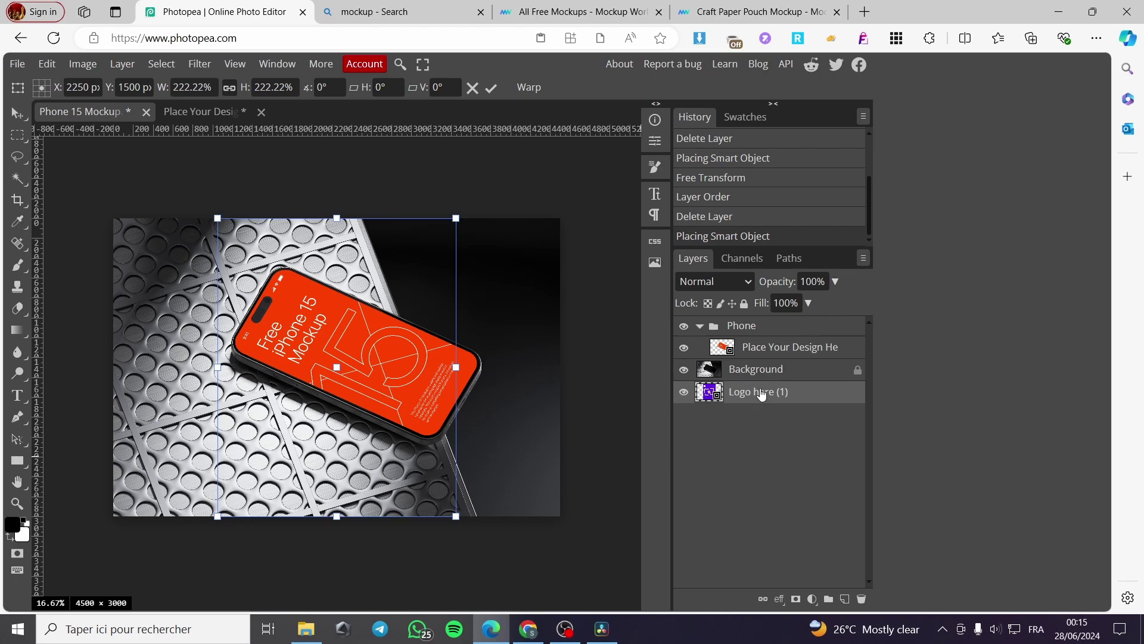
left_click_drag(761, 394, 752, 348)
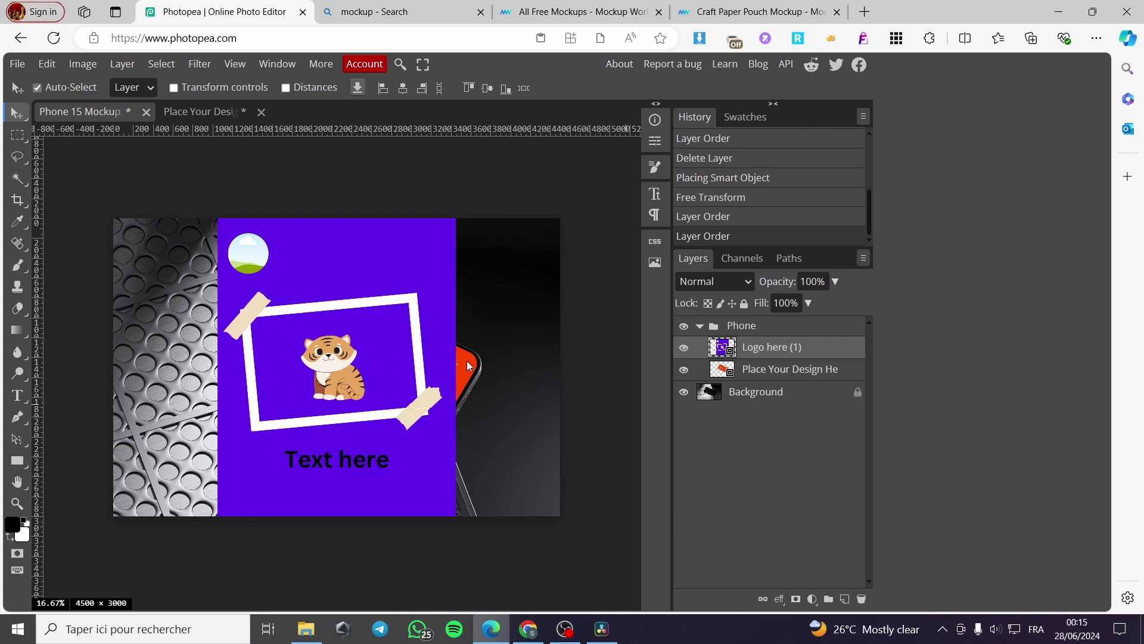
key("Delete")
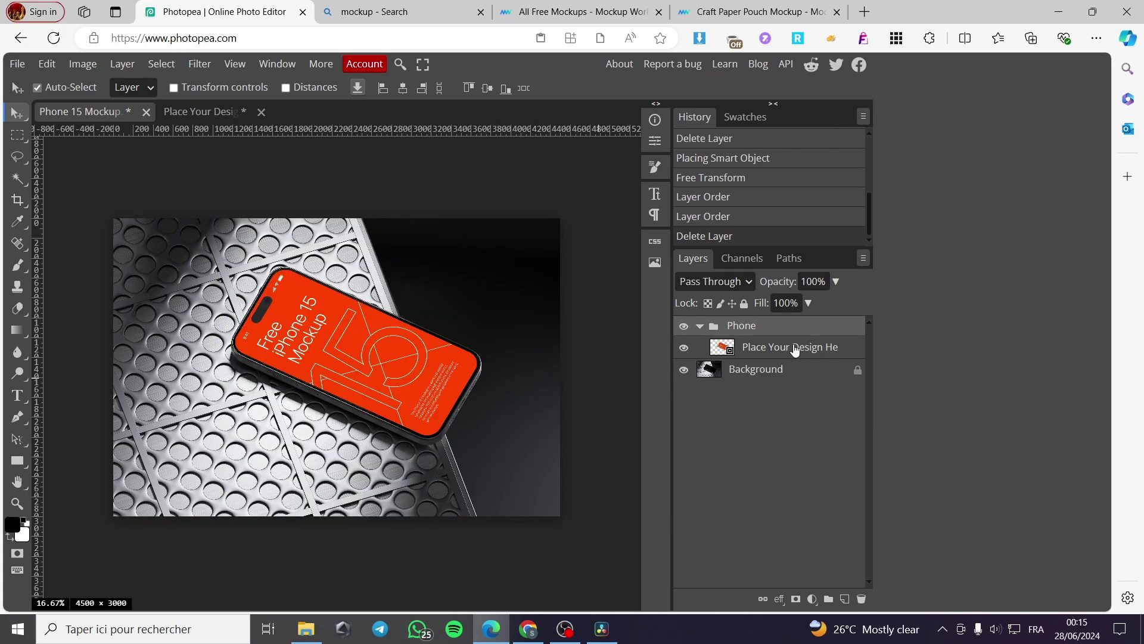
double_click(781, 349)
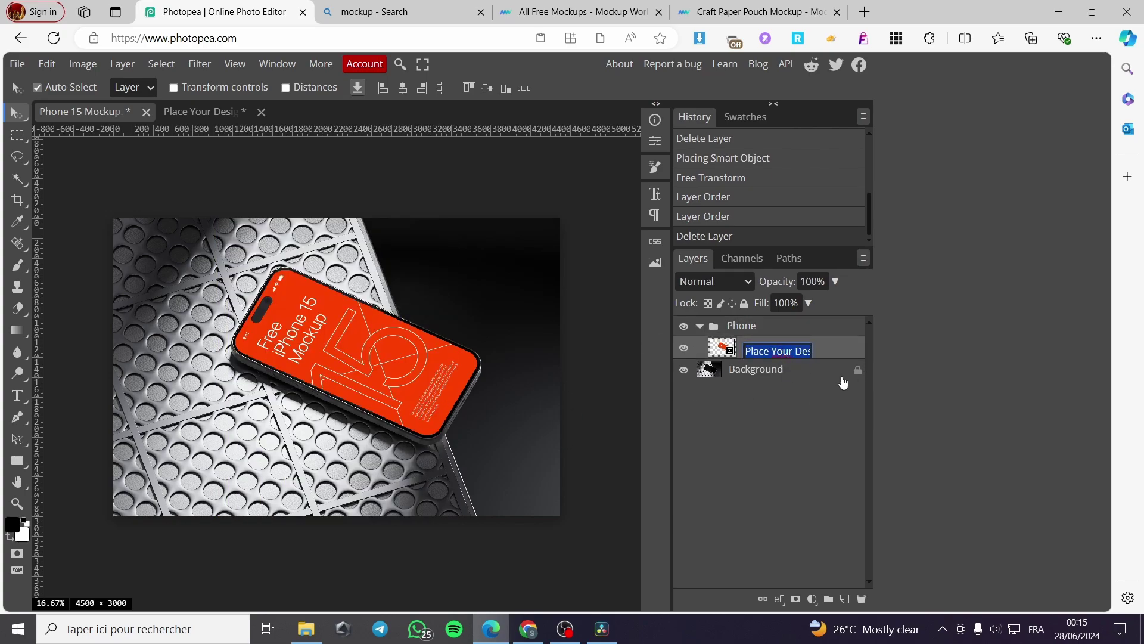
left_click(949, 446)
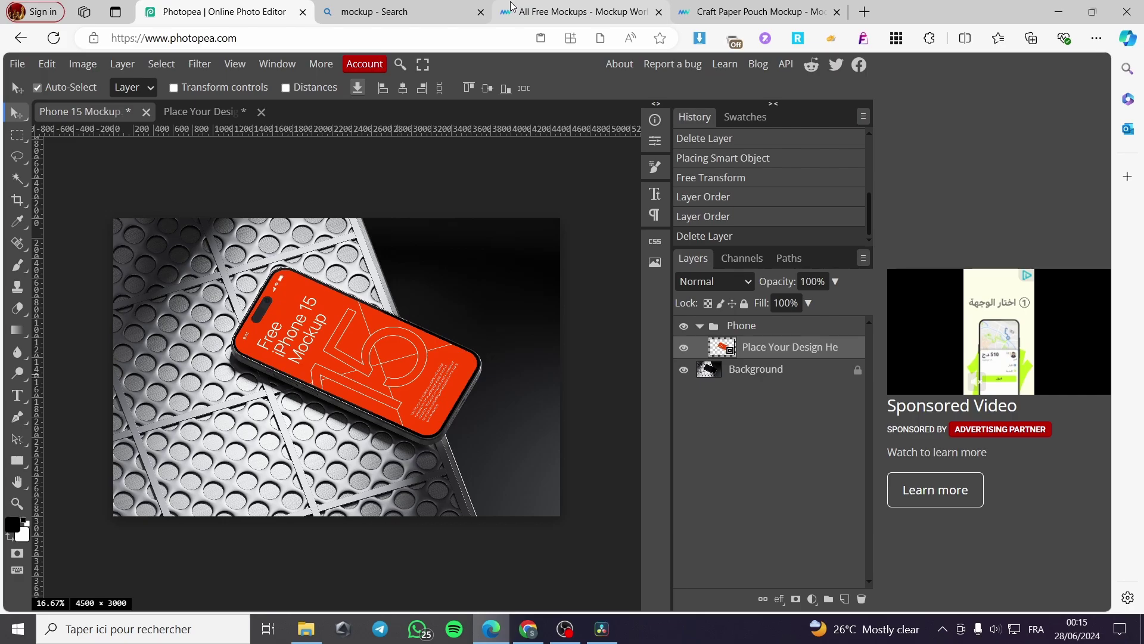
Replace the Bing search for mockup with one for "white t shirt mockup"
mouse_move(606, 6)
left_click(382, 11)
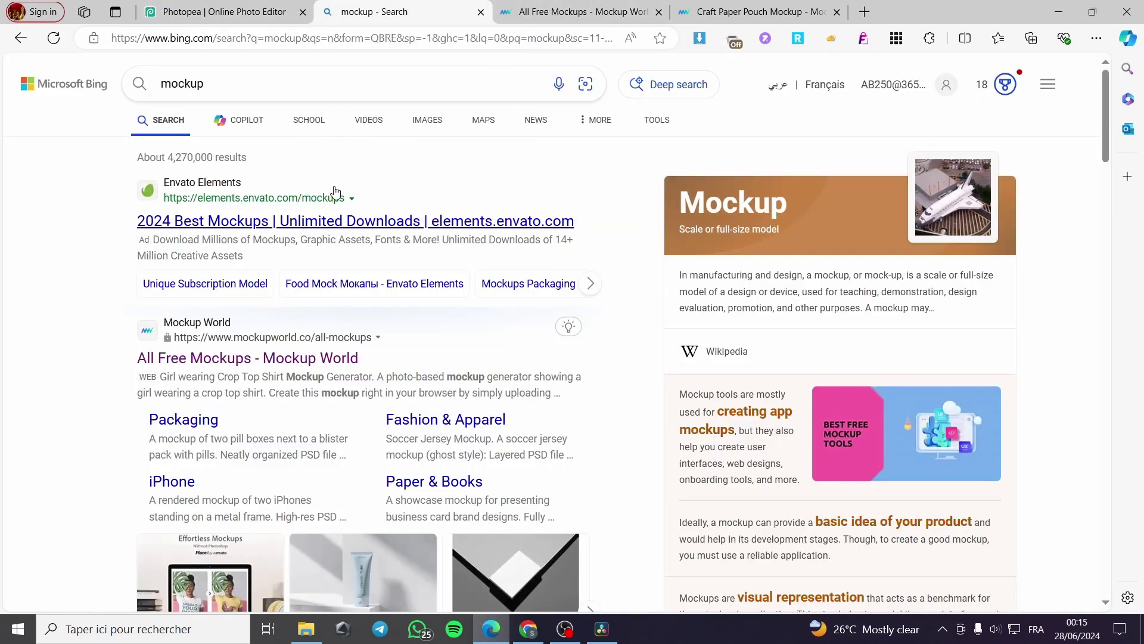
left_click(205, 83)
key("shift+Left")
key("BackSpace")
key("BackSpace")
key("BackSpace")
key("BackSpace")
key("BackSpace")
key("BackSpace")
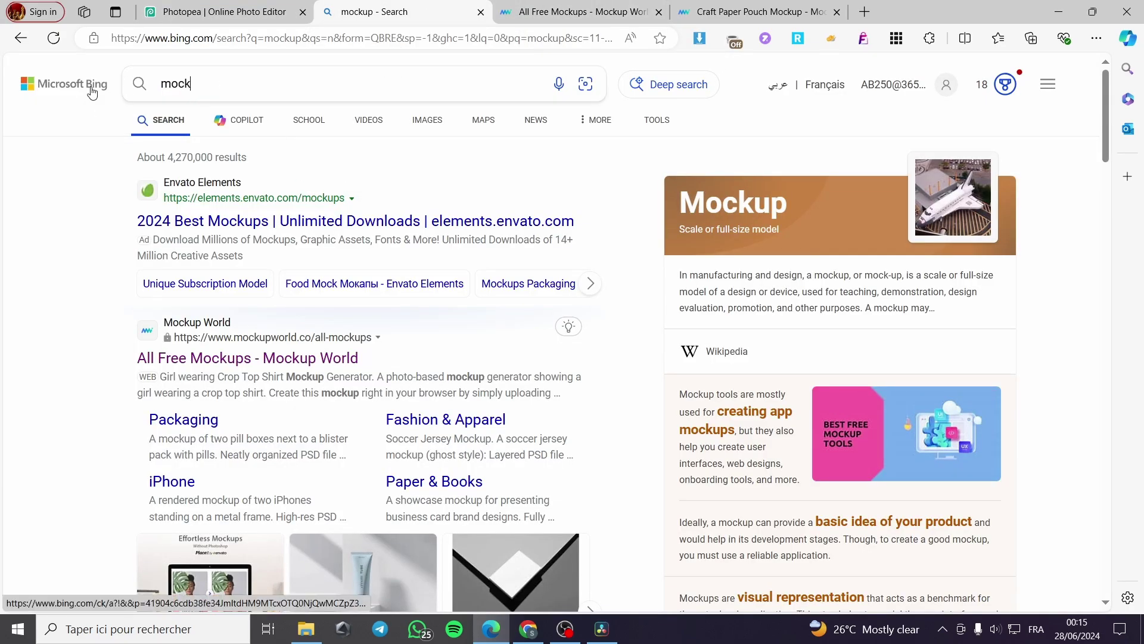
type("whio")
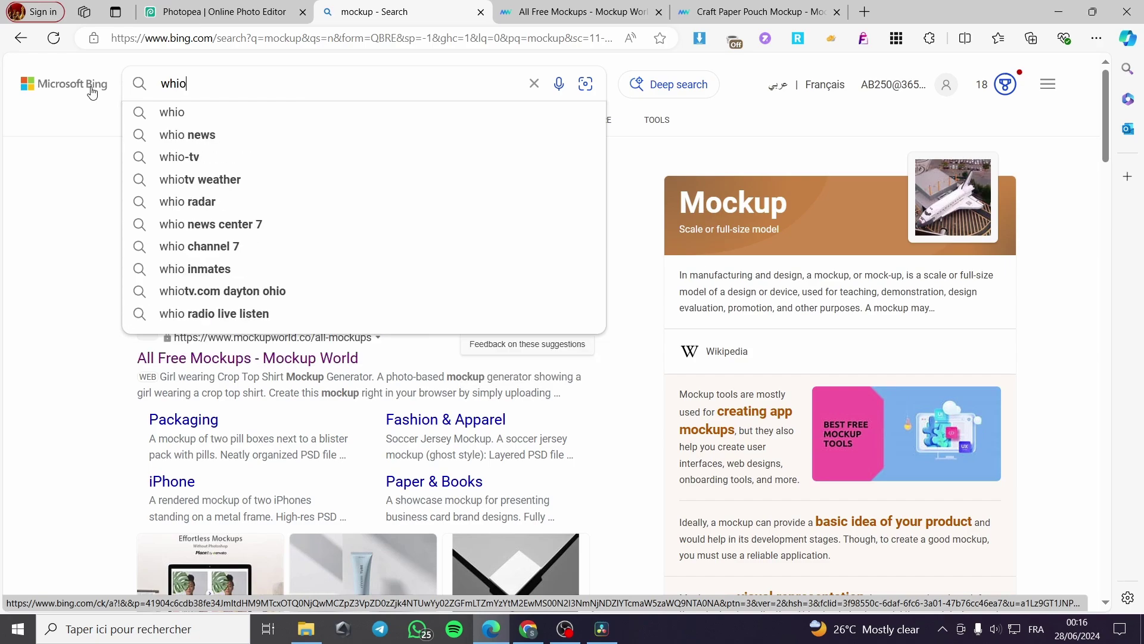
type("te tshirt")
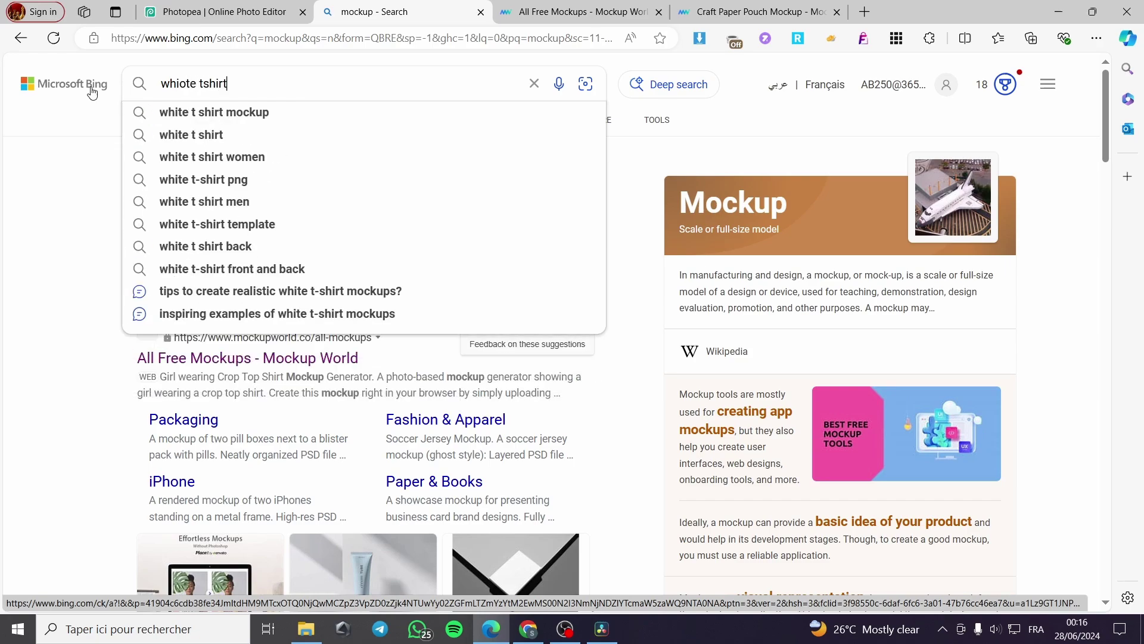
key("Down")
key("Return")
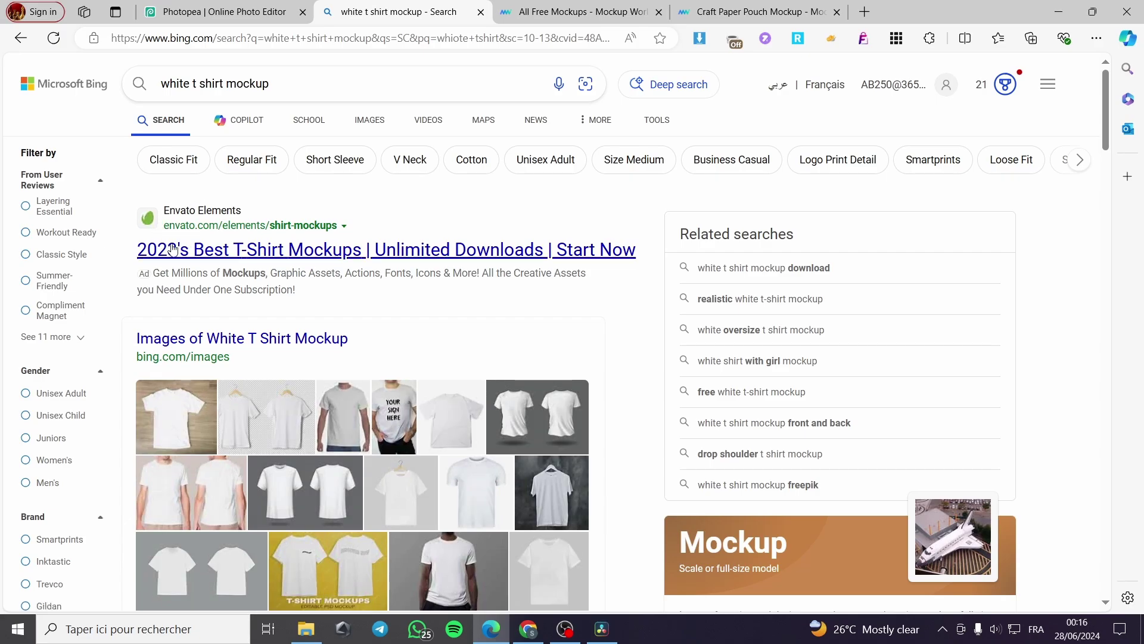
Open Freepik's "White T Shirt Mockup - Free Vectors & PSDs to Download" page from the search results
scroll(397, 320, "down", 5)
scroll(297, 262, "down", 2)
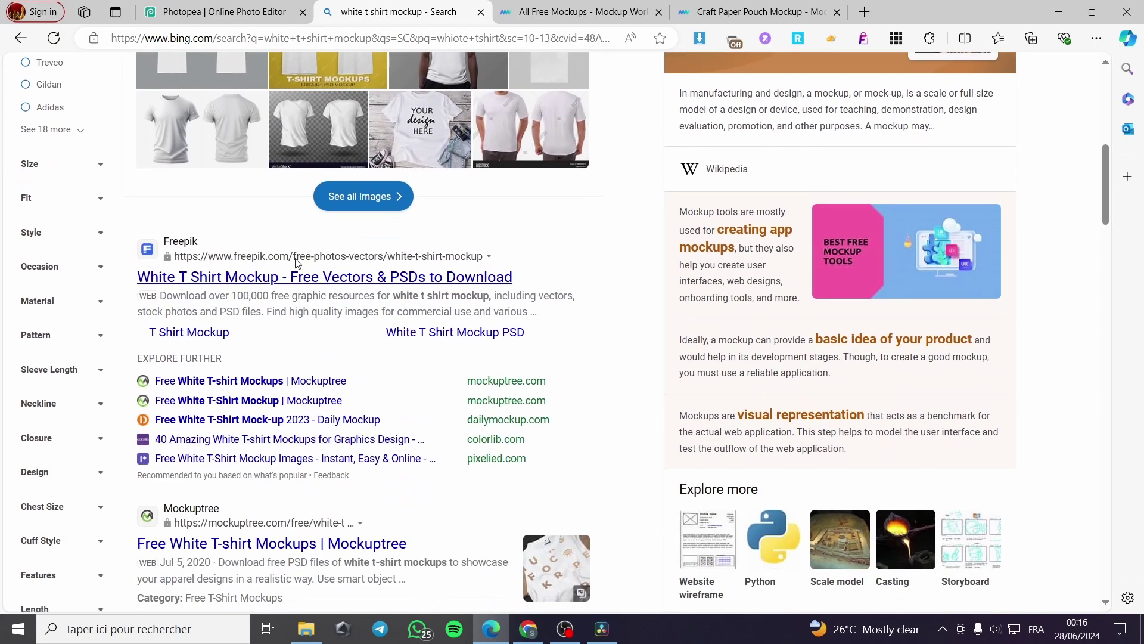
left_click(291, 282)
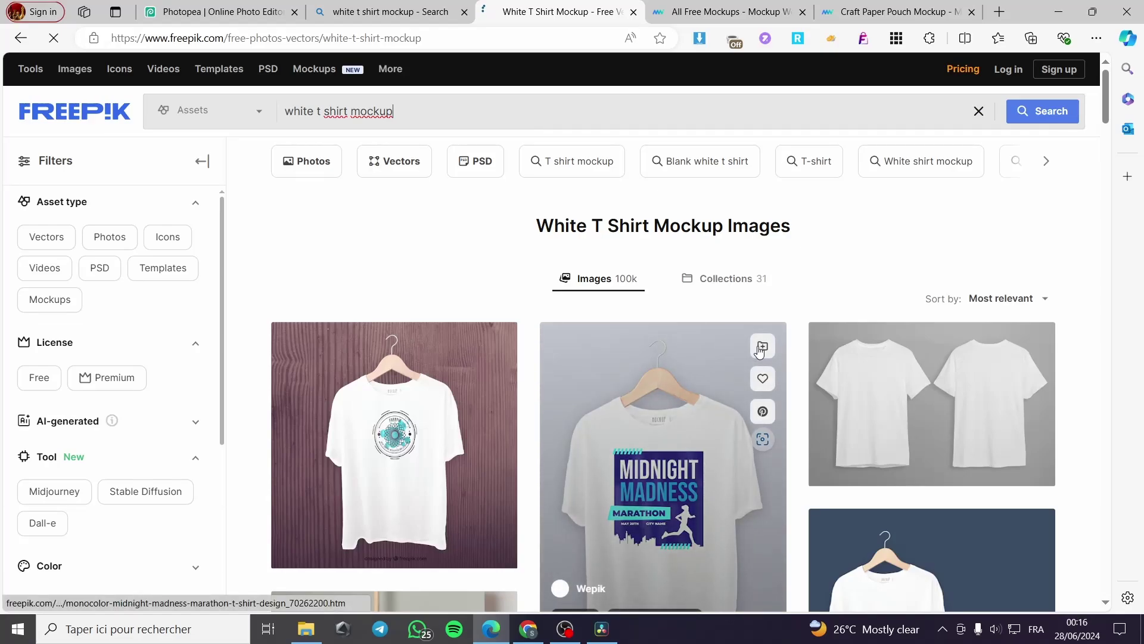
Download the free photo of white T-shirts with copy space on a gray background from Freepik
scroll(760, 351, "down", 2)
left_click(946, 247)
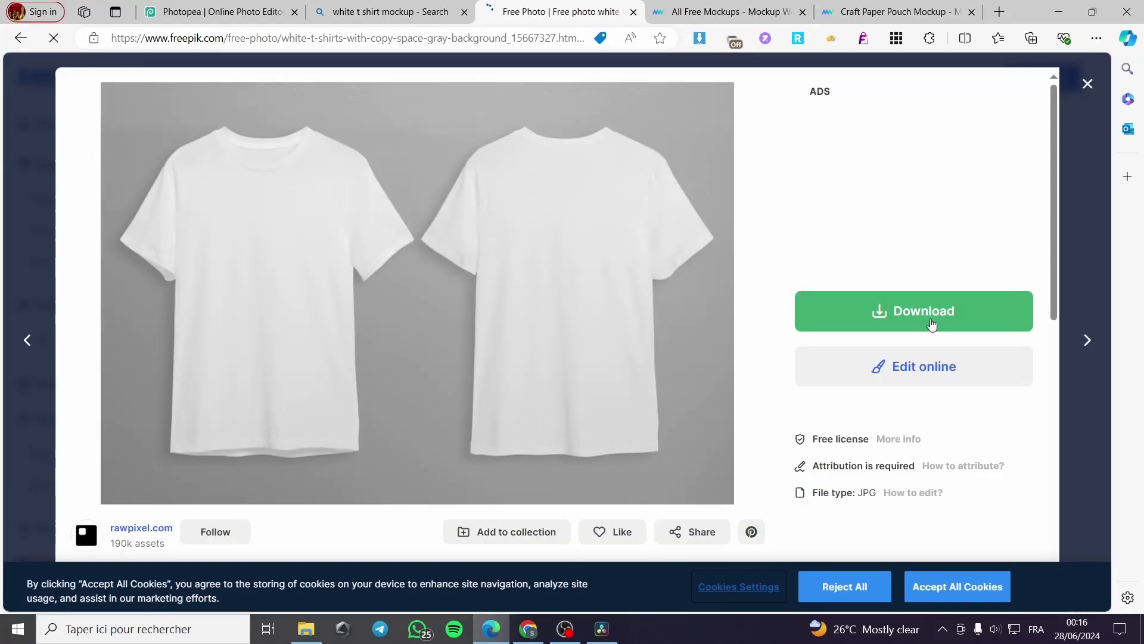
left_click(912, 309)
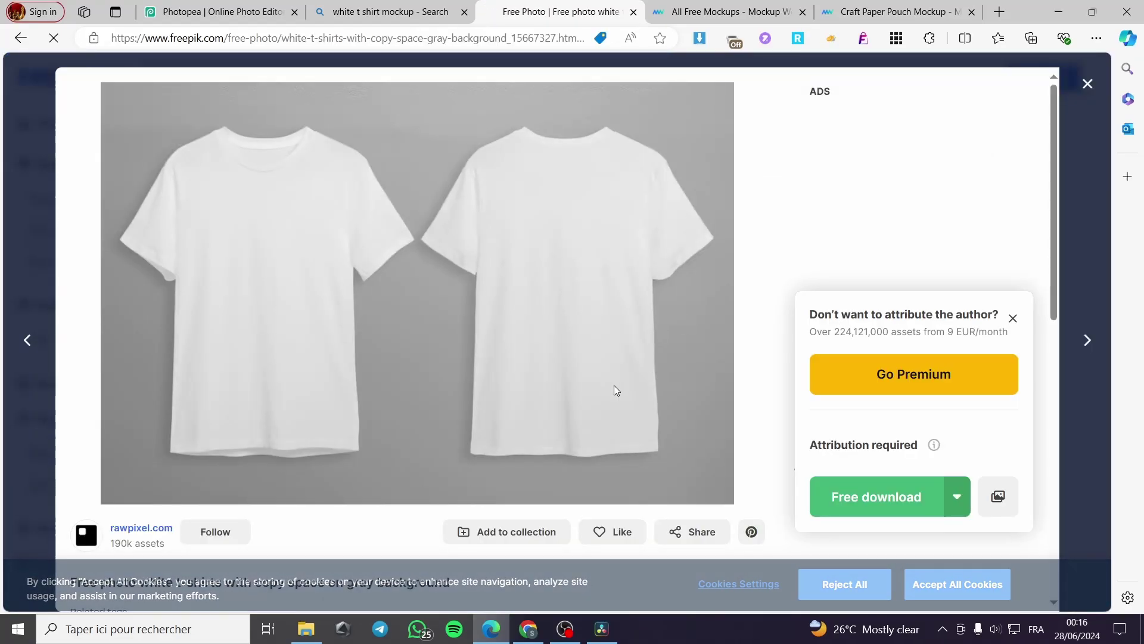
left_click(933, 507)
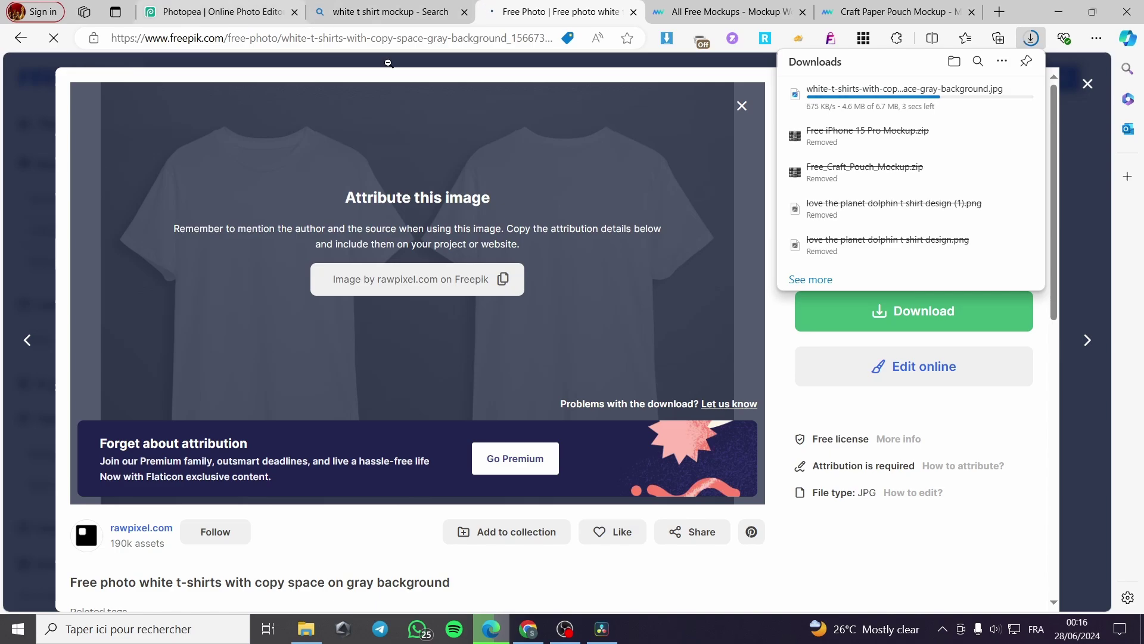
Switch to Photopea and close the iPhone 15 mockup and its smart object document without saving
left_click(203, 12)
left_click(146, 112)
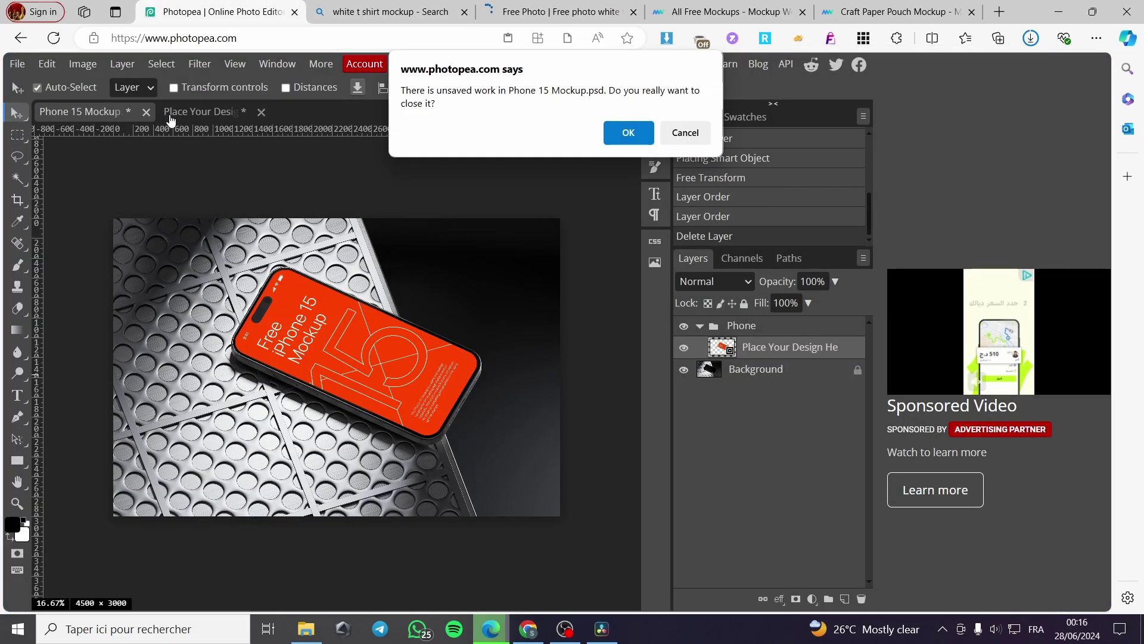
key("Return")
left_click(137, 111)
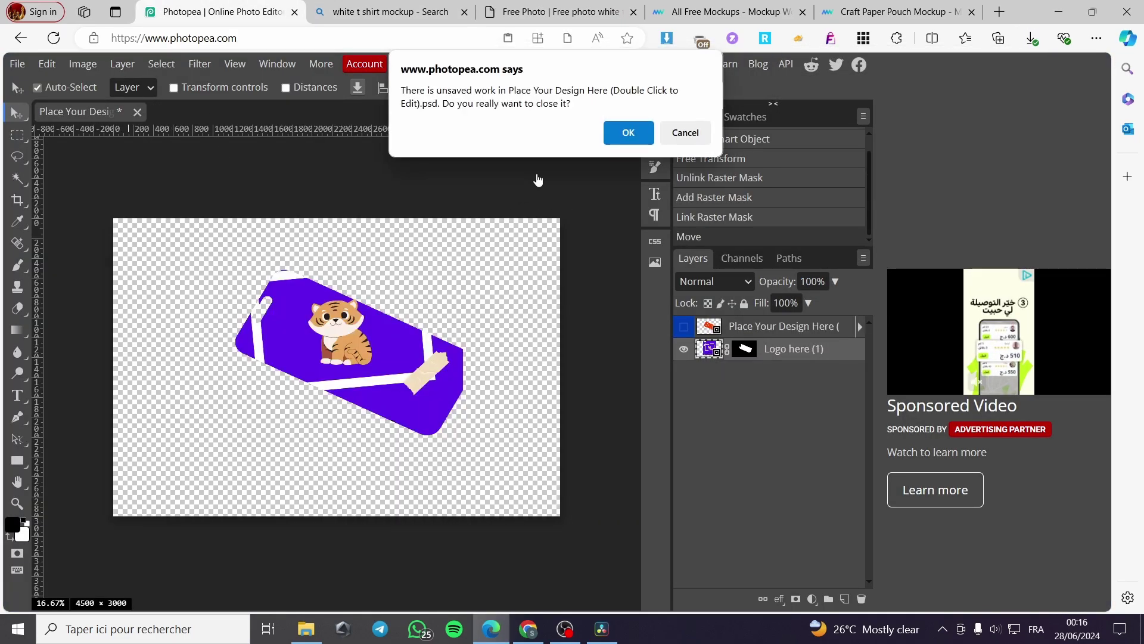
left_click(631, 134)
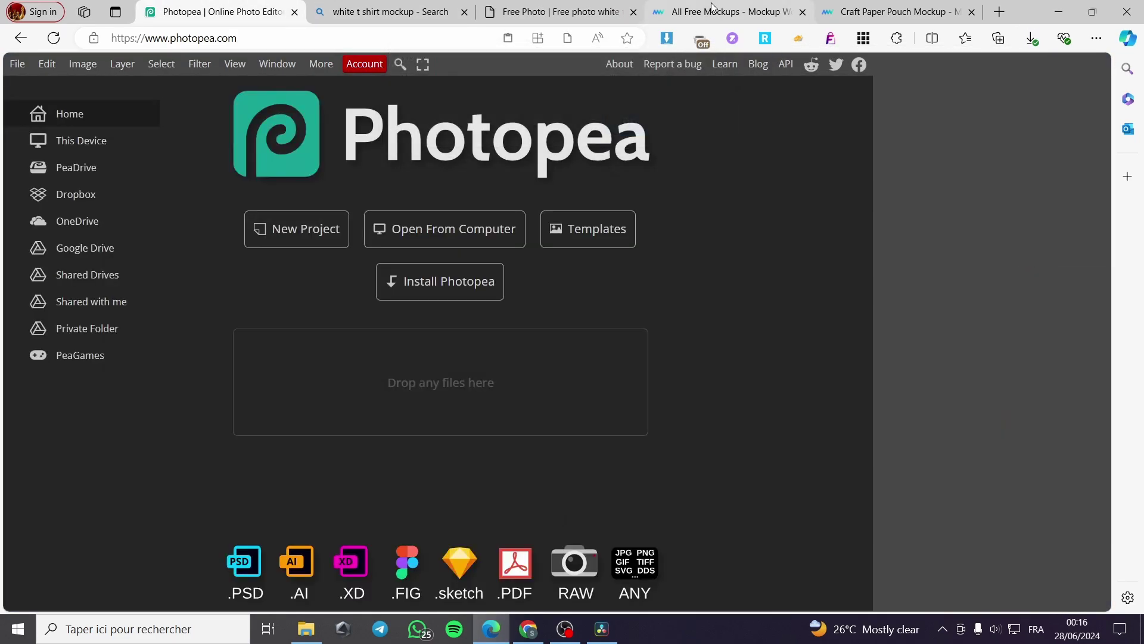
Open the downloaded white T-shirts JPG from the browser's downloads in Photopea
left_click(851, 9)
left_click(388, 12)
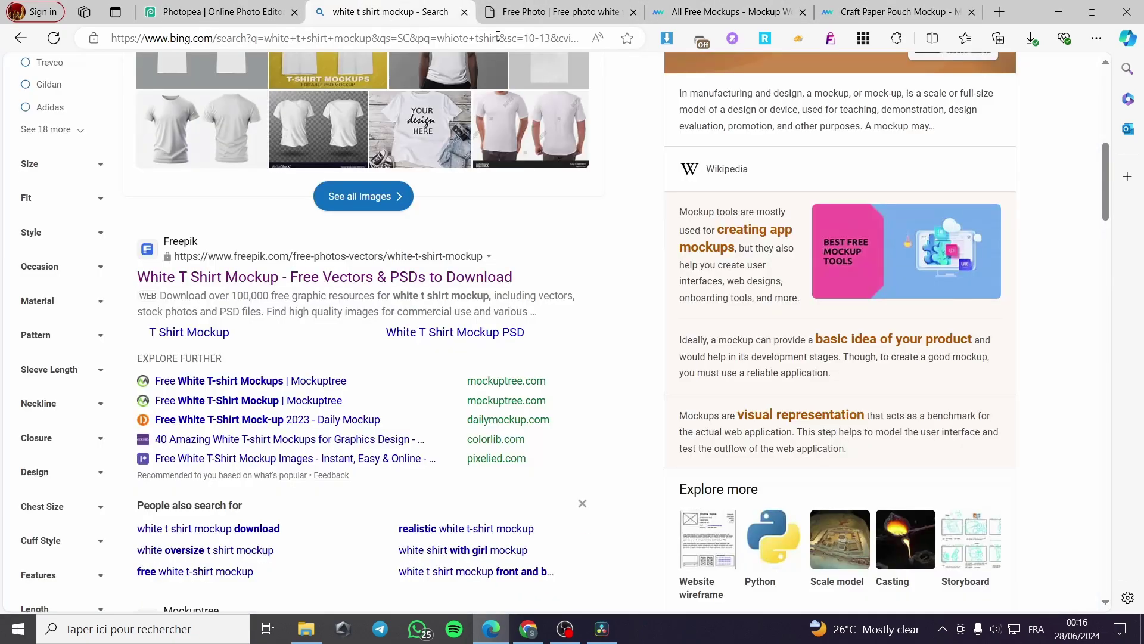
left_click(1031, 38)
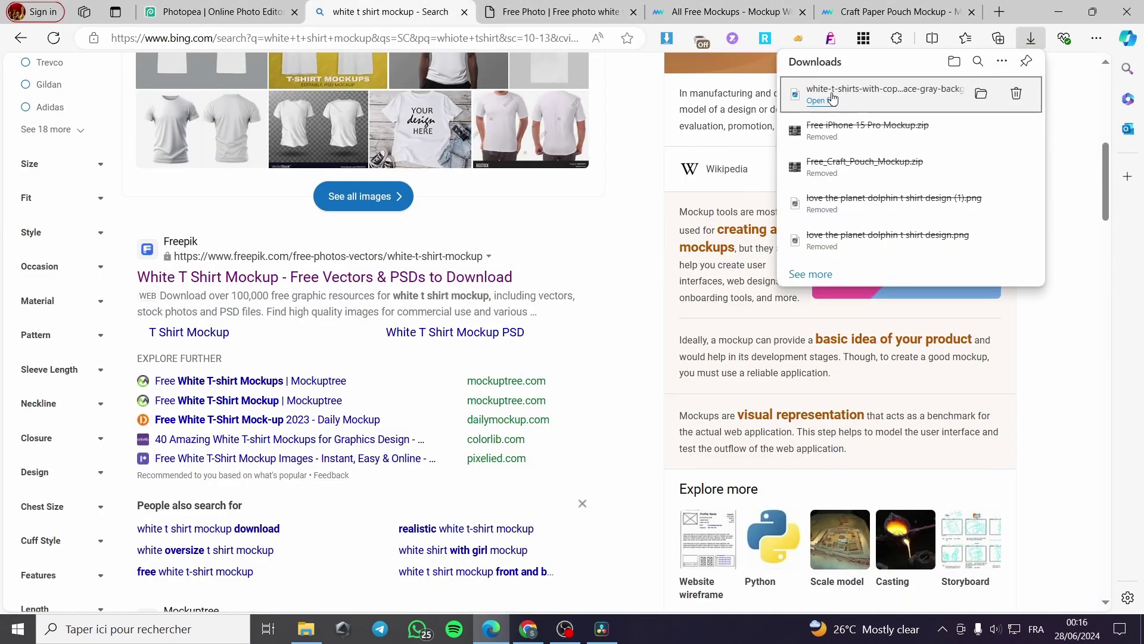
left_click_drag(833, 98, 450, 348)
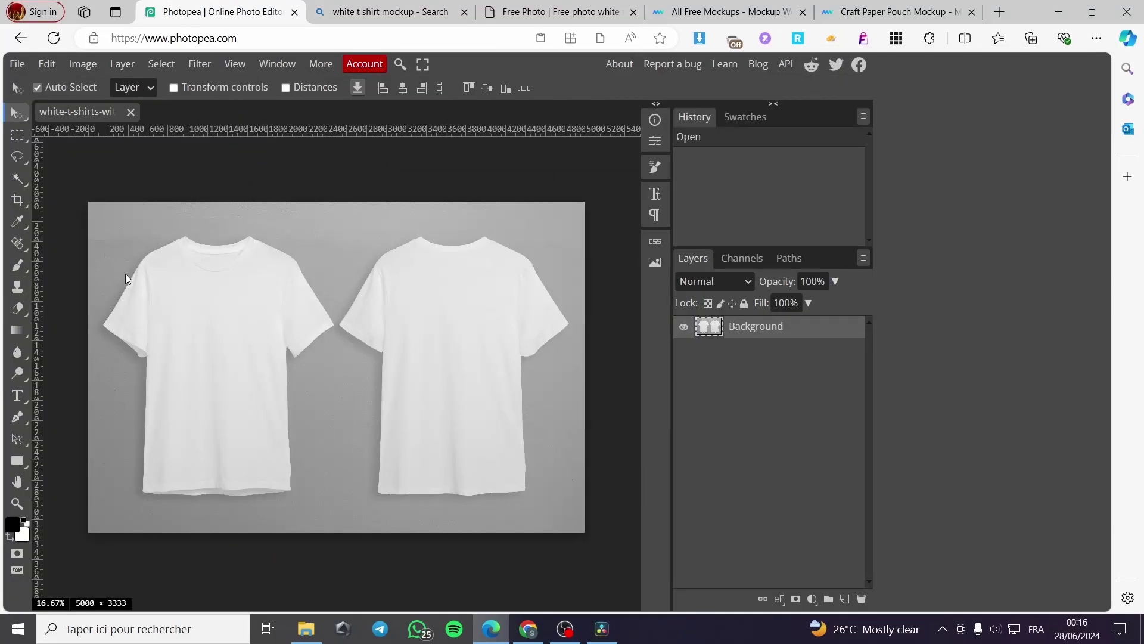
With the Type Tool and the Days font, draw a text box about 1130 px wide across the front T-shirt's chest
left_click(24, 394)
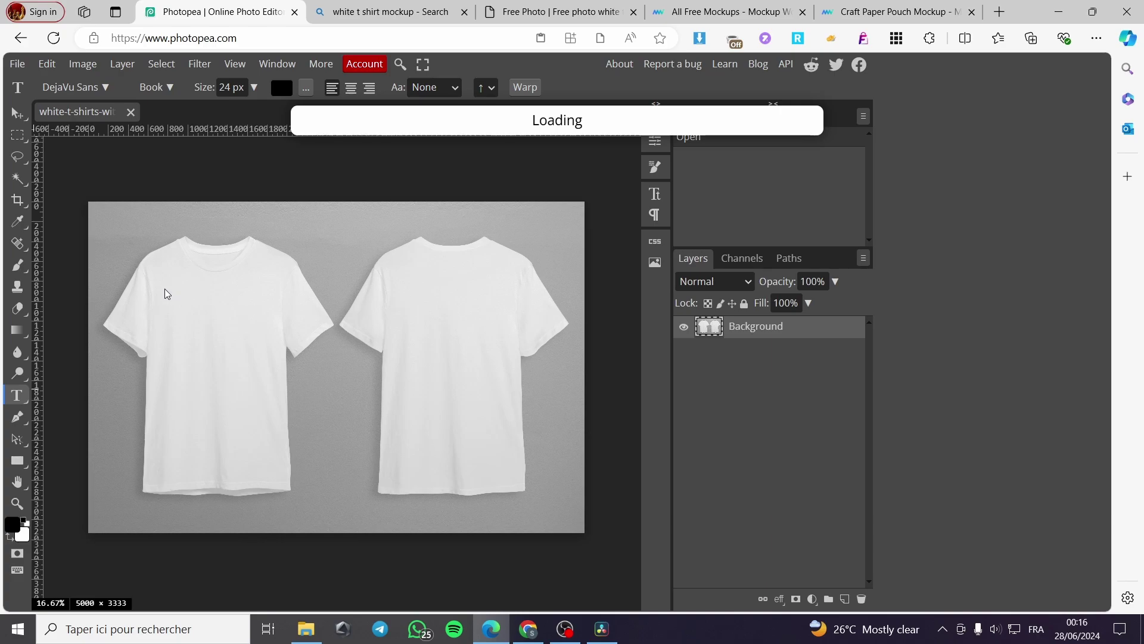
left_click(87, 88)
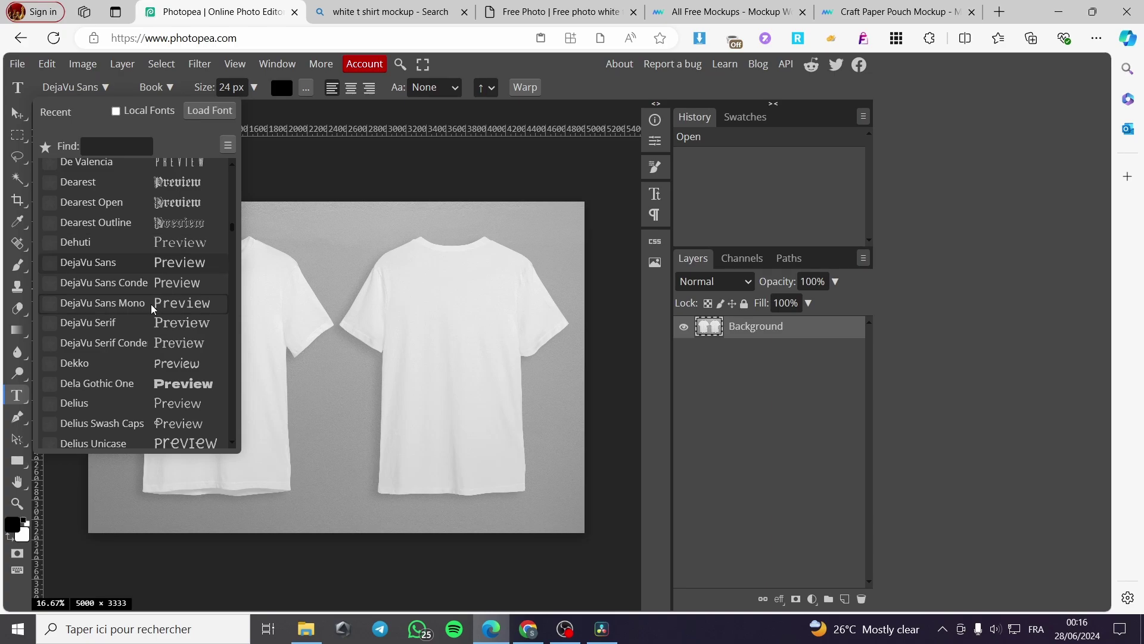
scroll(158, 307, "up", 3)
left_click(168, 251)
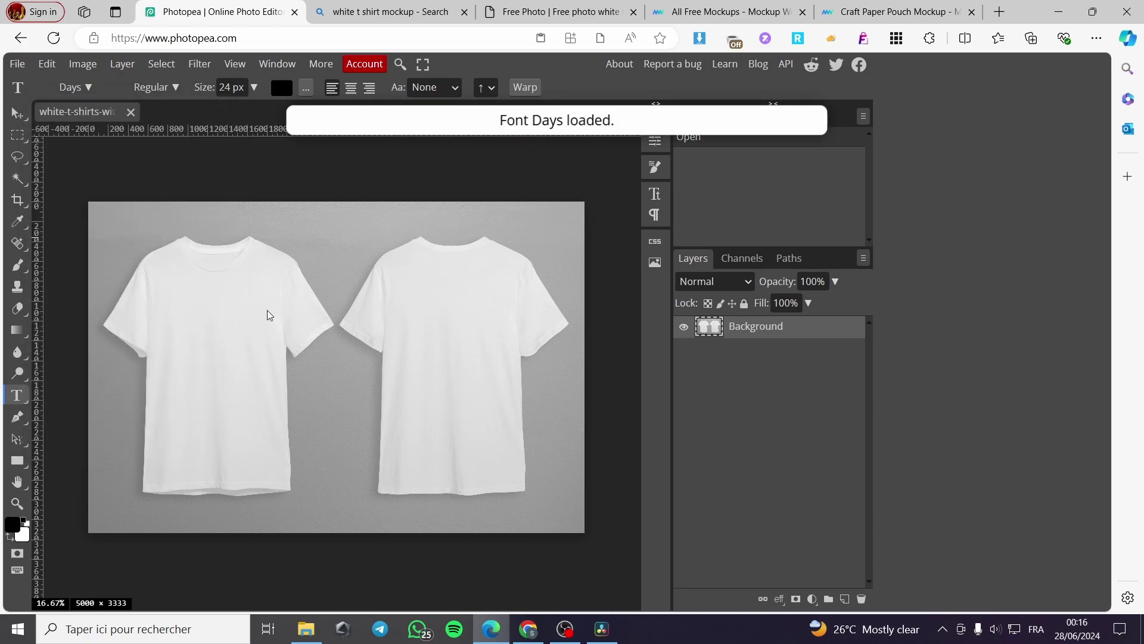
left_click_drag(164, 273, 277, 321)
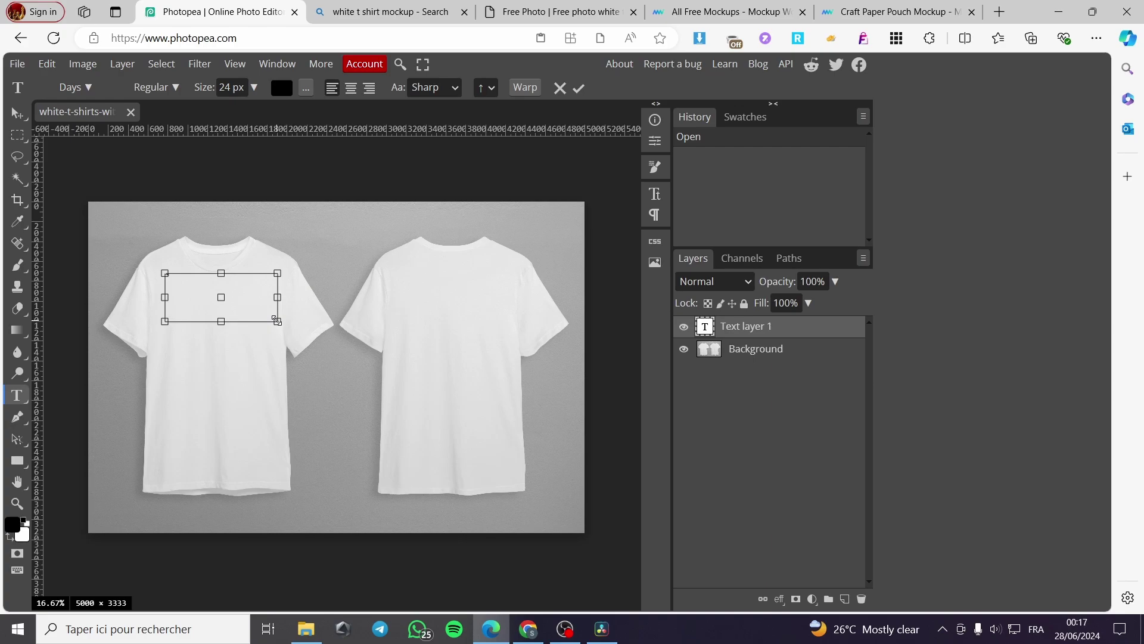
Enter short trial text in the front T-shirt's text box and set its font size to 150 px
left_click(755, 325)
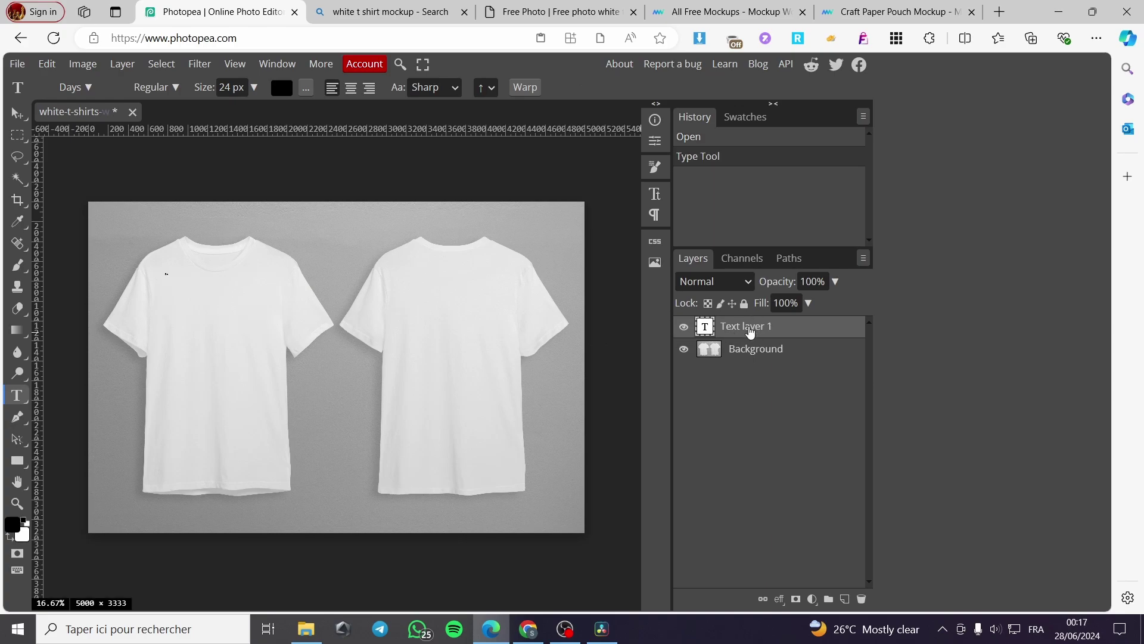
double_click(754, 325)
left_click(236, 305)
type("Su")
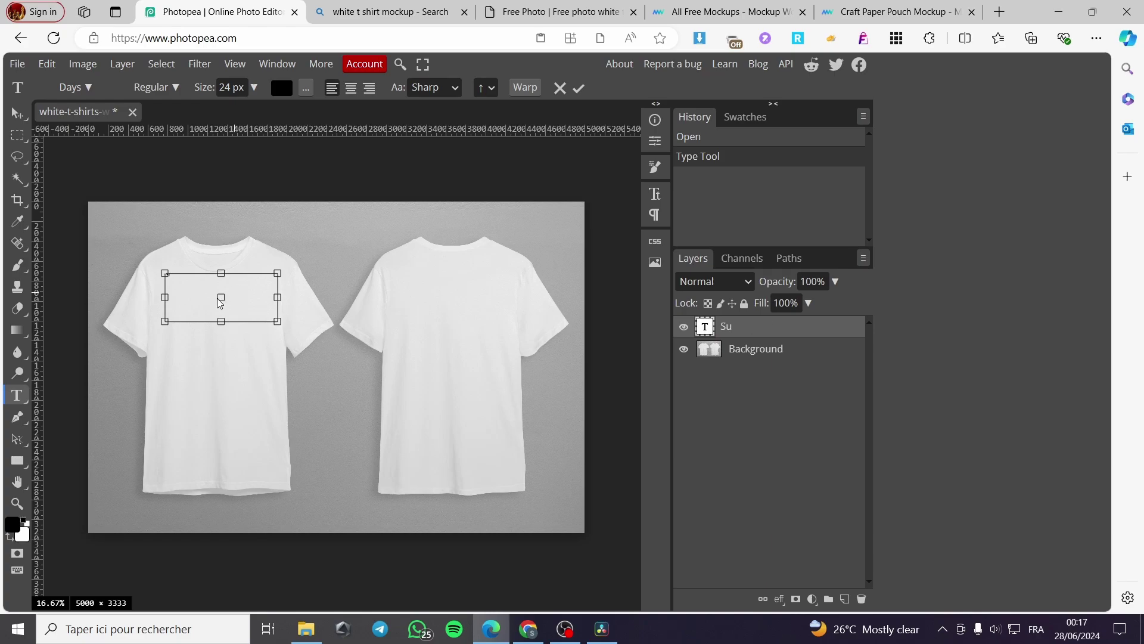
left_click_drag(203, 278, 203, 281)
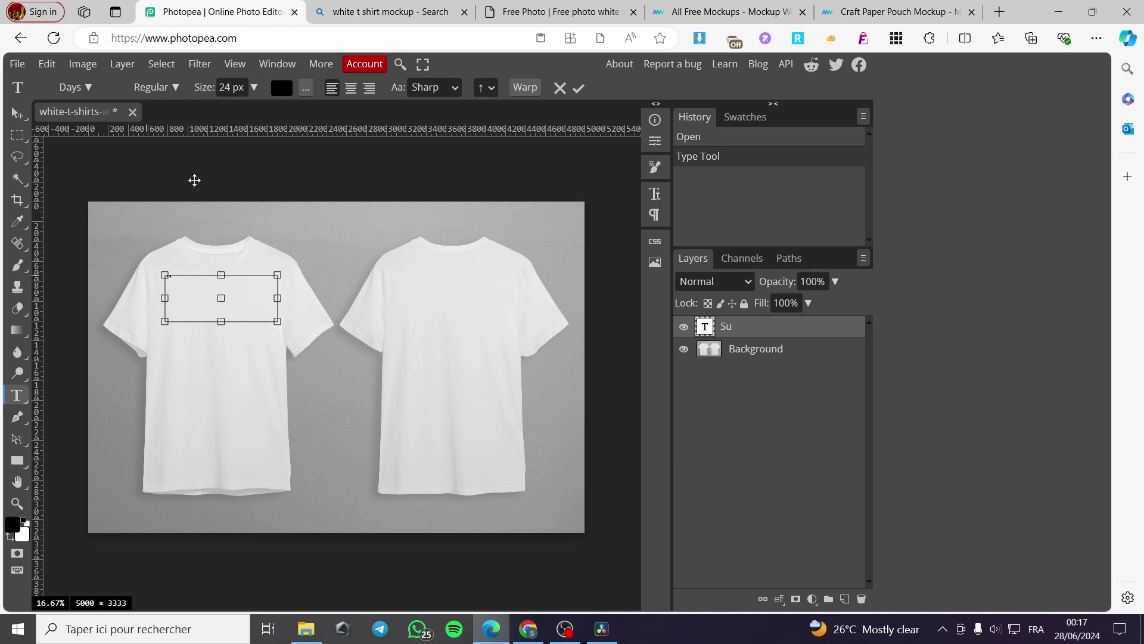
left_click(256, 89)
left_click(255, 92)
left_click_drag(238, 110, 250, 111)
left_click(253, 90)
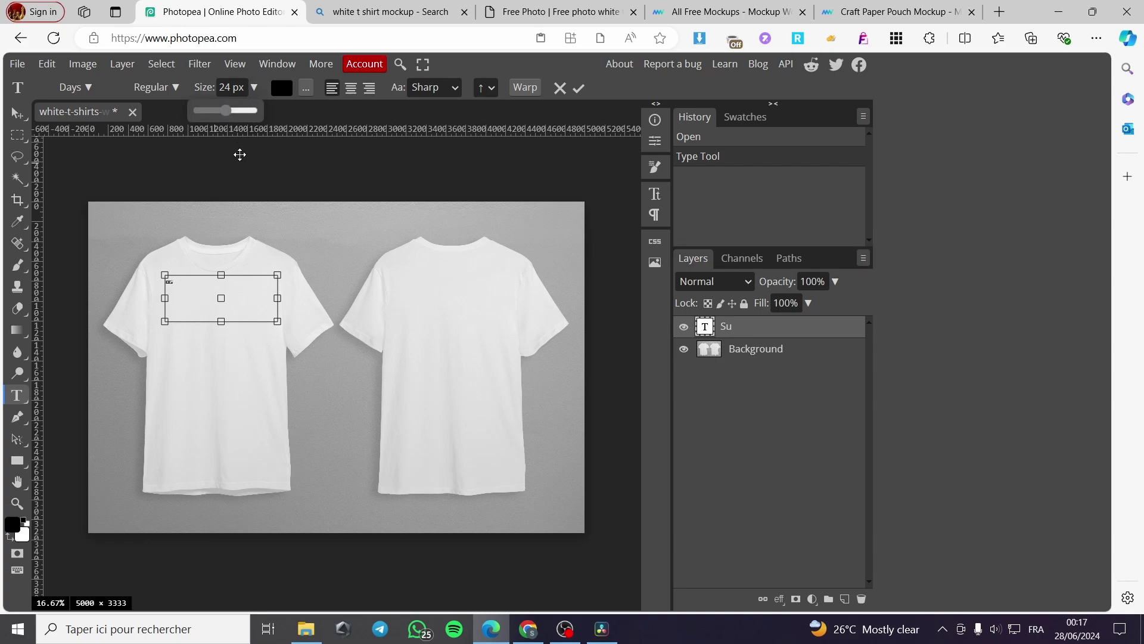
left_click_drag(237, 107, 260, 112)
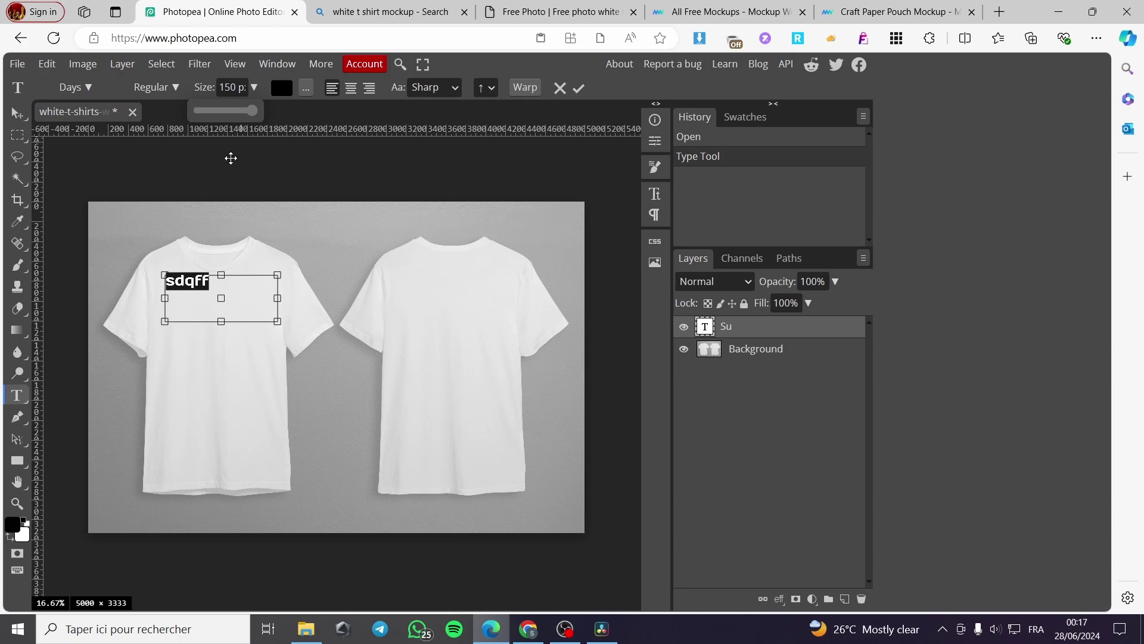
Replace the trial text with "Summer time" split over two lines
left_click(209, 283)
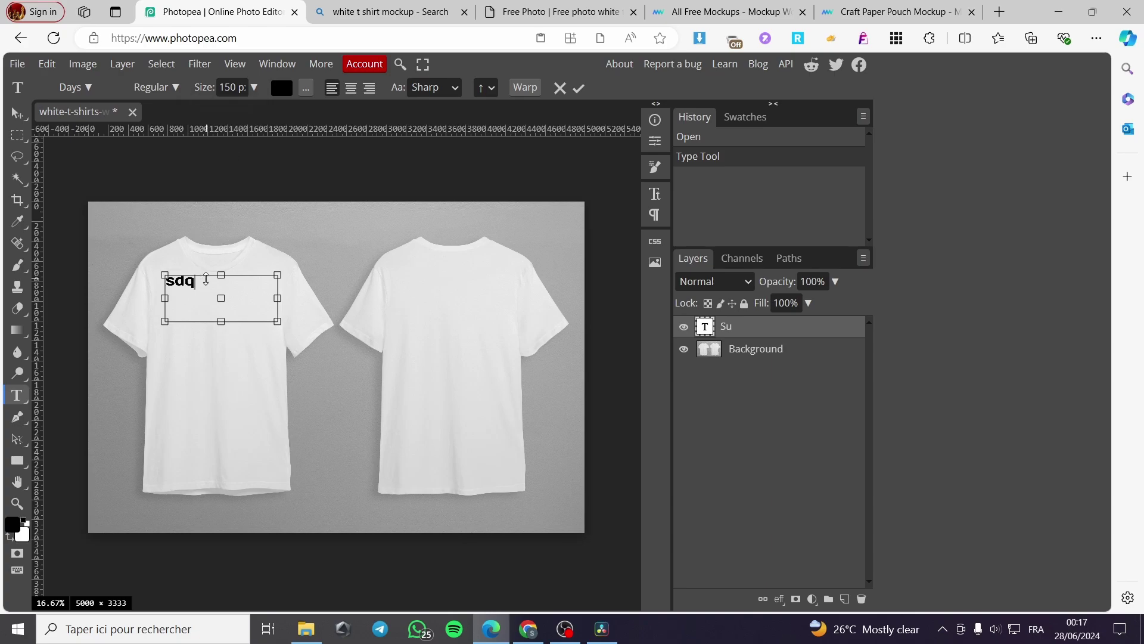
key("BackSpace")
key("BackSpace")
key("BackSpace")
type("Summer time")
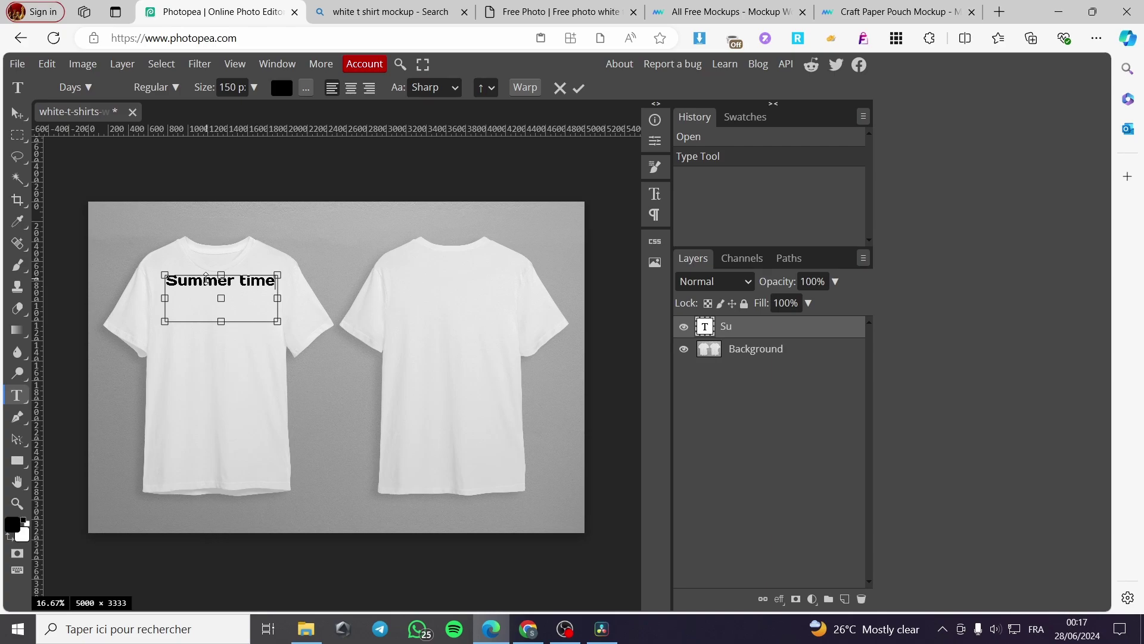
key("Return")
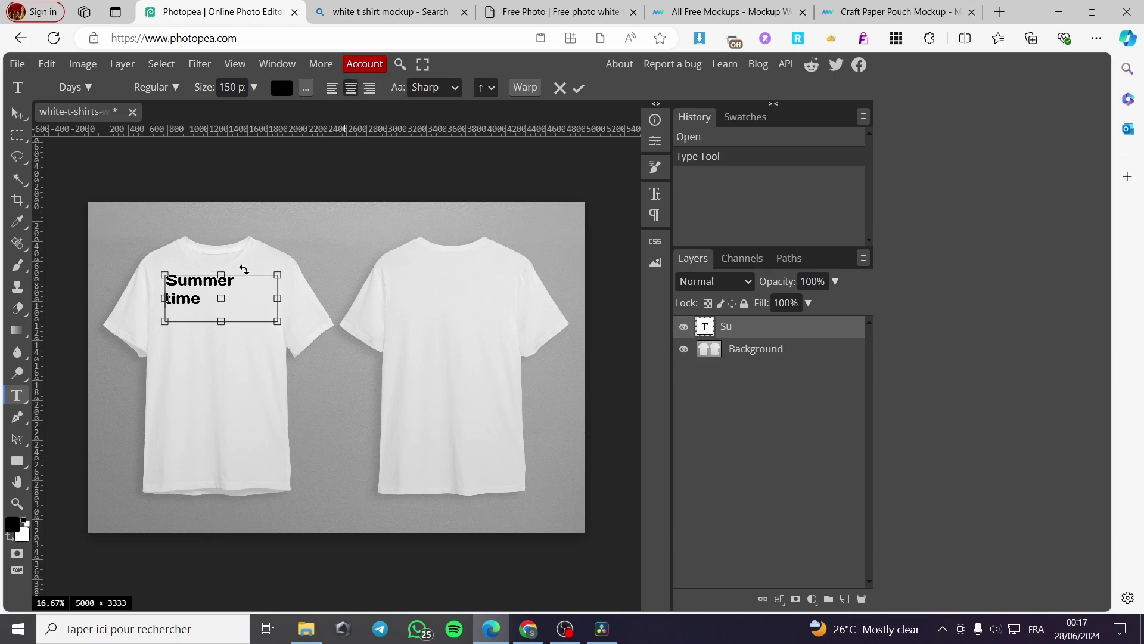
Centre-align both lines of the "Summer time" text
key("ctrl+a")
key("ctrl+shift+c")
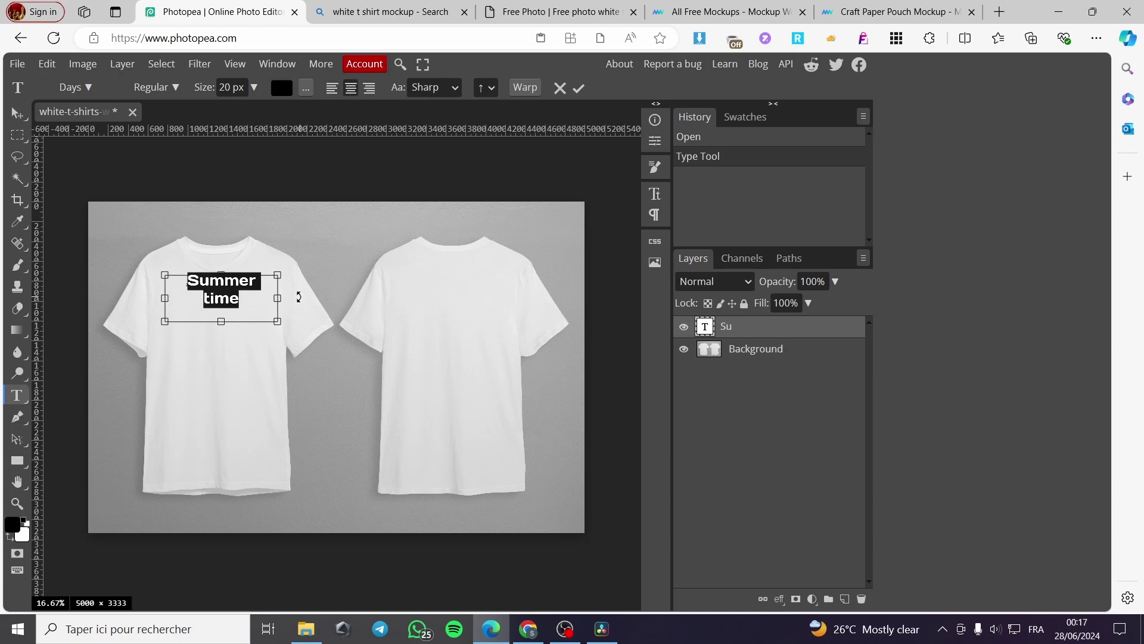
key("Right")
key("shift+Left")
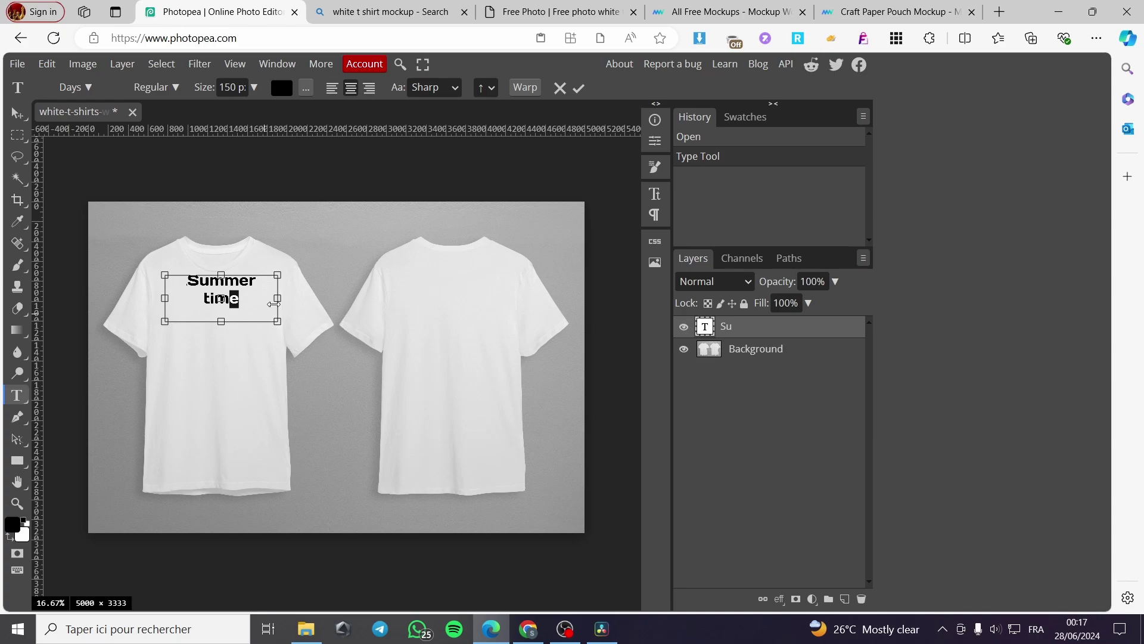
left_click(254, 299)
Adjust the text box's height, move "Summer time" lower on the front T-shirt's chest, and commit the text
mouse_move(217, 318)
left_mouse_down()
mouse_move(221, 391)
mouse_move(219, 315)
left_mouse_up()
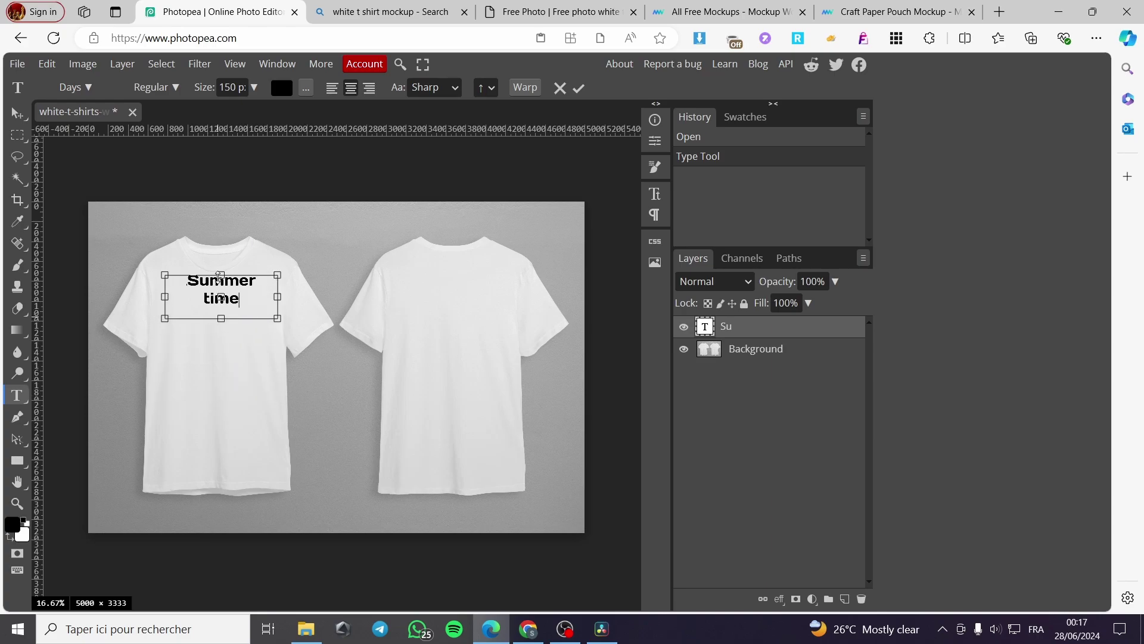
mouse_move(221, 276)
left_mouse_down()
mouse_move(220, 334)
mouse_move(222, 280)
left_mouse_up()
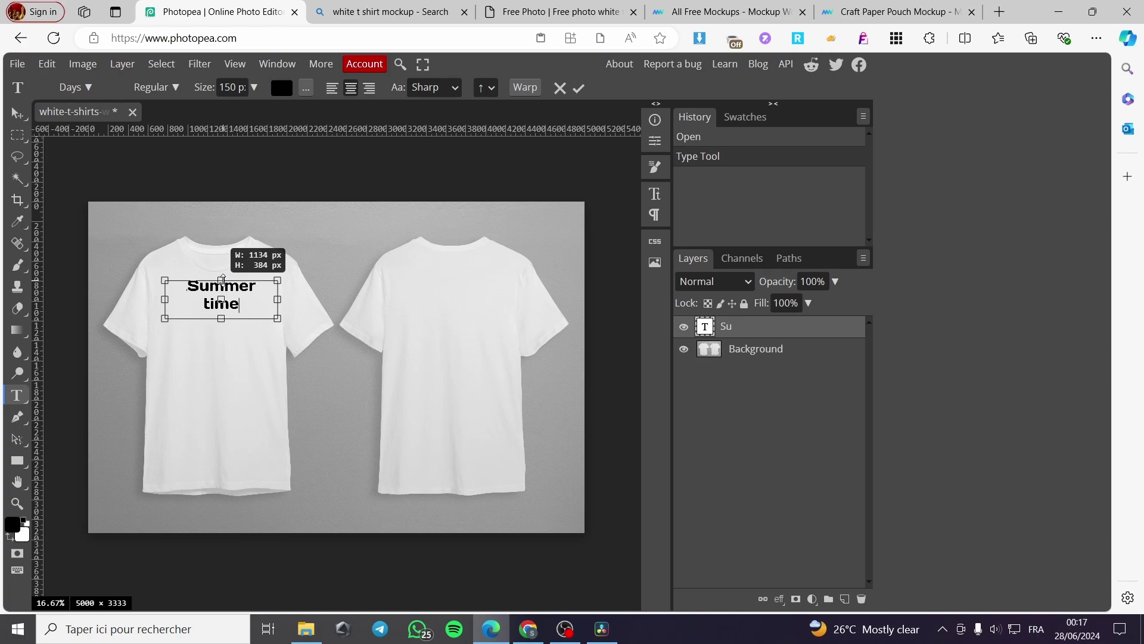
mouse_move(348, 289)
left_mouse_down()
mouse_move(338, 330)
mouse_move(343, 306)
left_mouse_up()
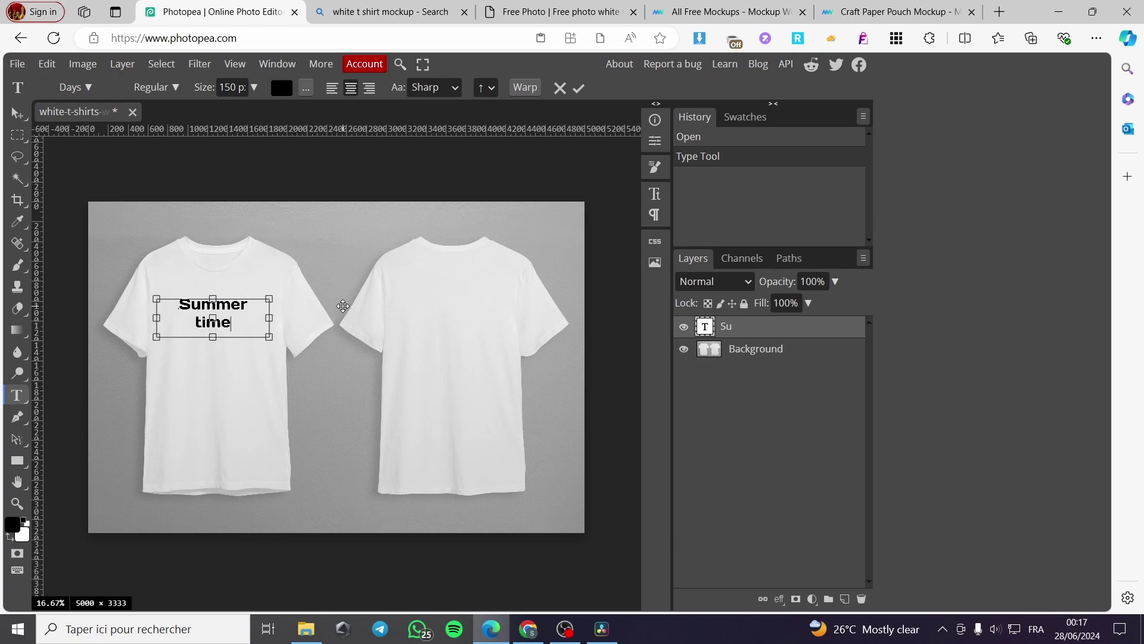
left_click_drag(213, 298, 214, 290)
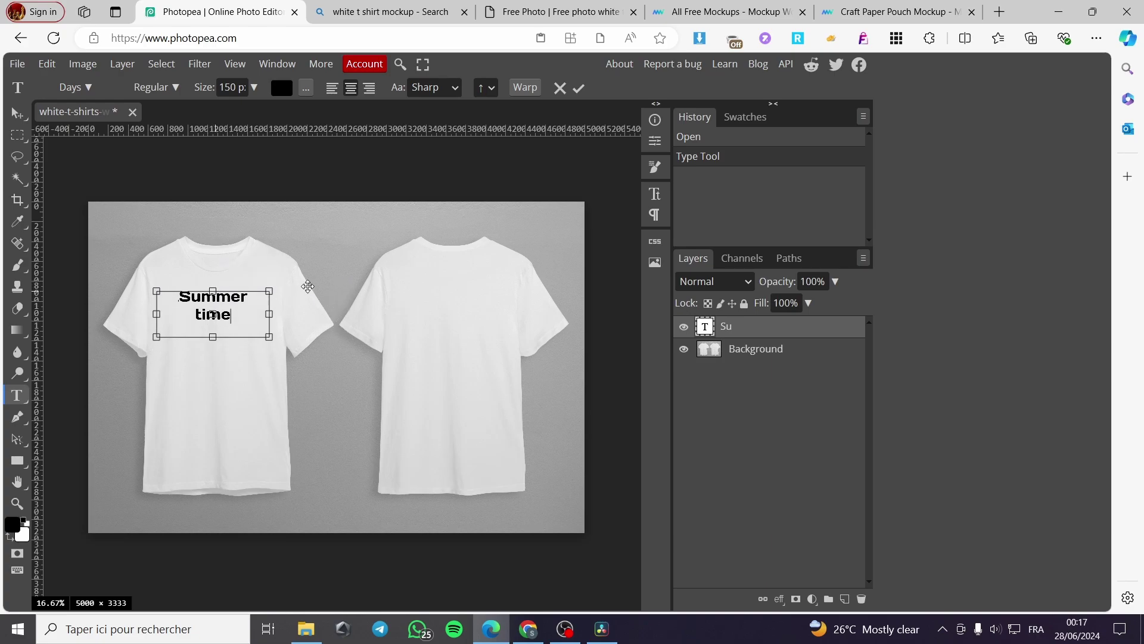
left_click(726, 328)
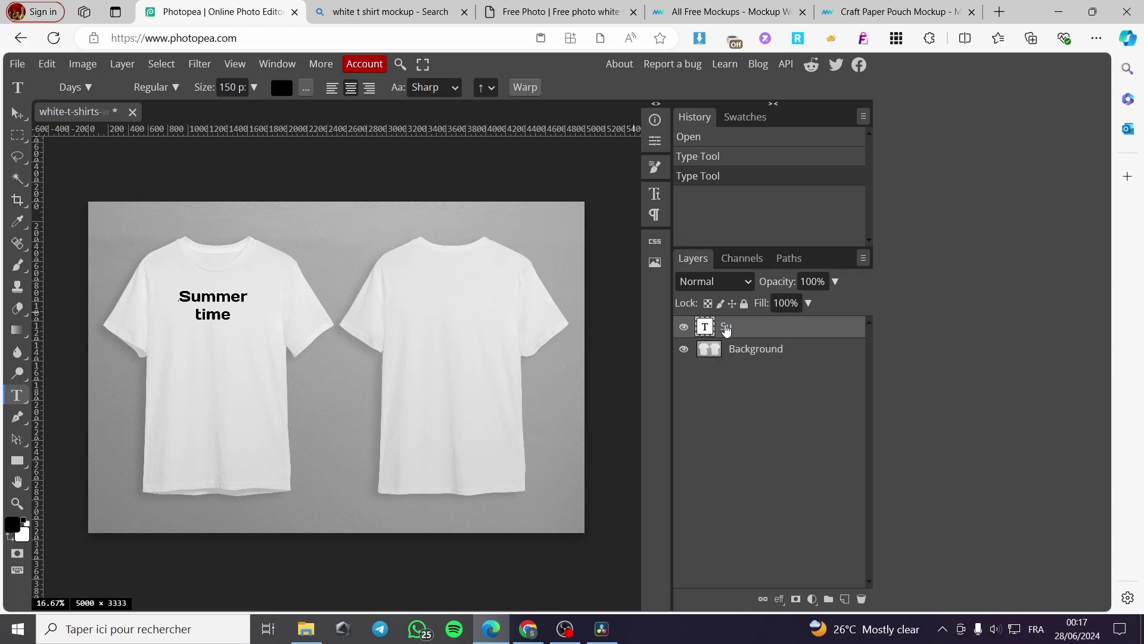
Recolour the "Summer time" text red (#fe0909) and move it slightly lower on the front T-shirt
left_click(24, 395)
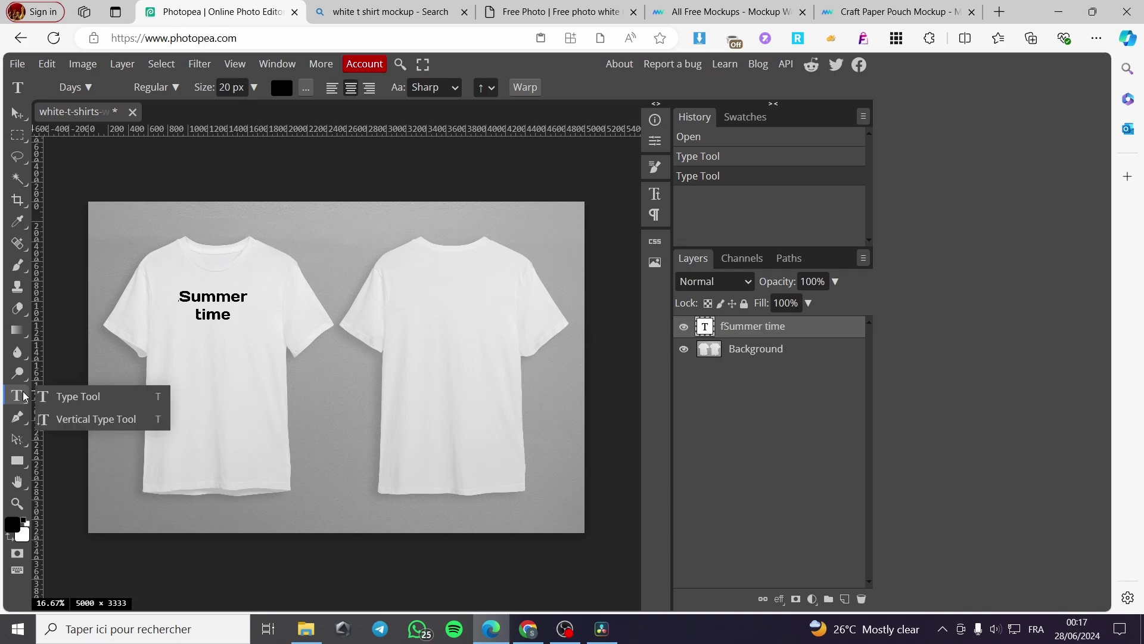
left_click(52, 400)
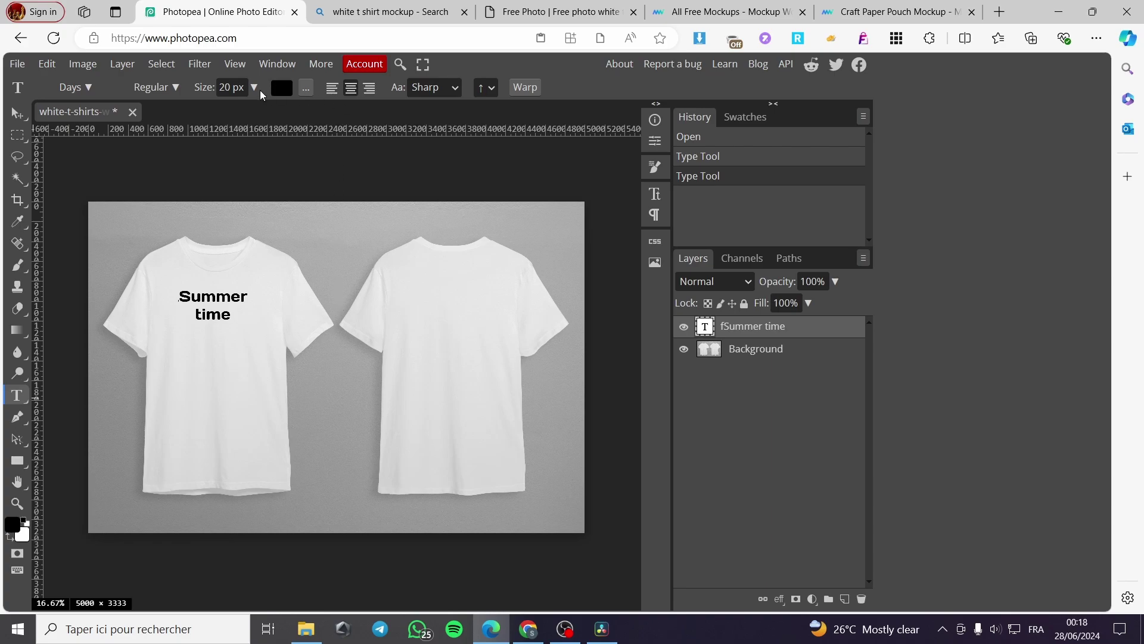
left_click(281, 88)
left_click(244, 312)
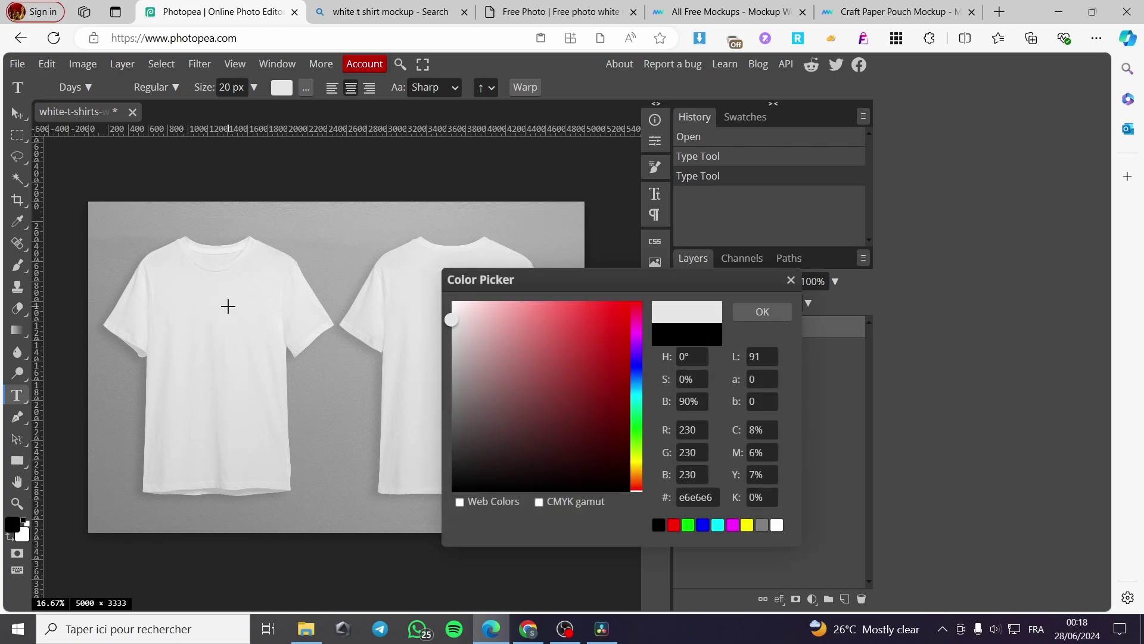
left_click_drag(488, 328, 624, 302)
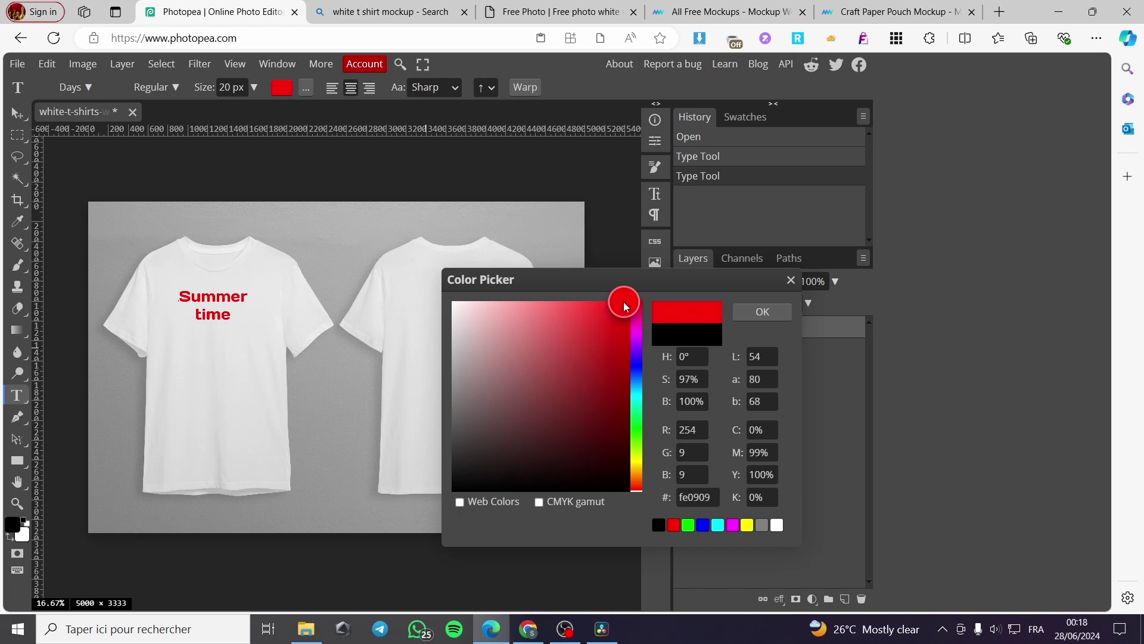
left_click(775, 310)
left_click(246, 310)
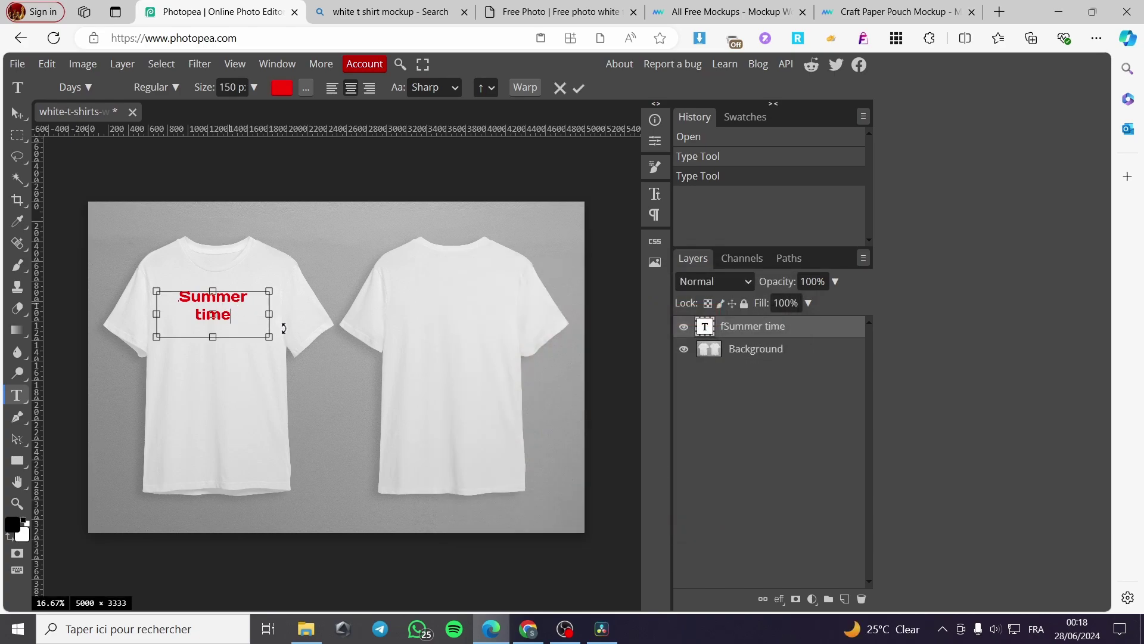
mouse_move(333, 319)
left_mouse_down()
mouse_move(346, 328)
mouse_move(332, 331)
left_mouse_up()
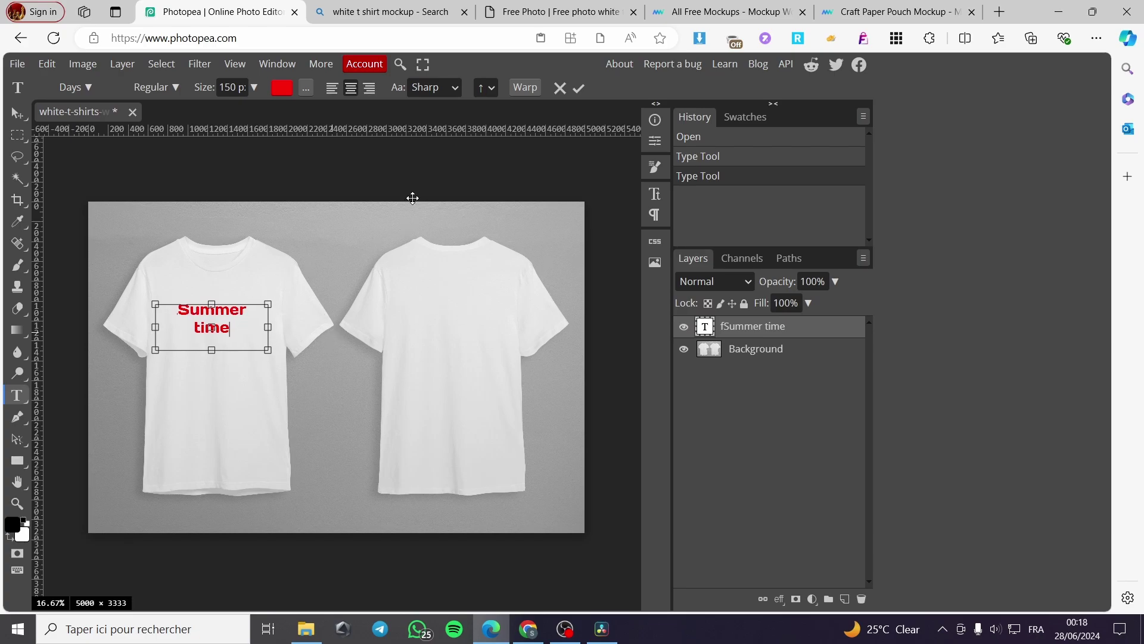
Place the "Logo here (2)" image from the downloads folder, scaled to about 83%, on the back T-shirt's upper half
left_click(305, 629)
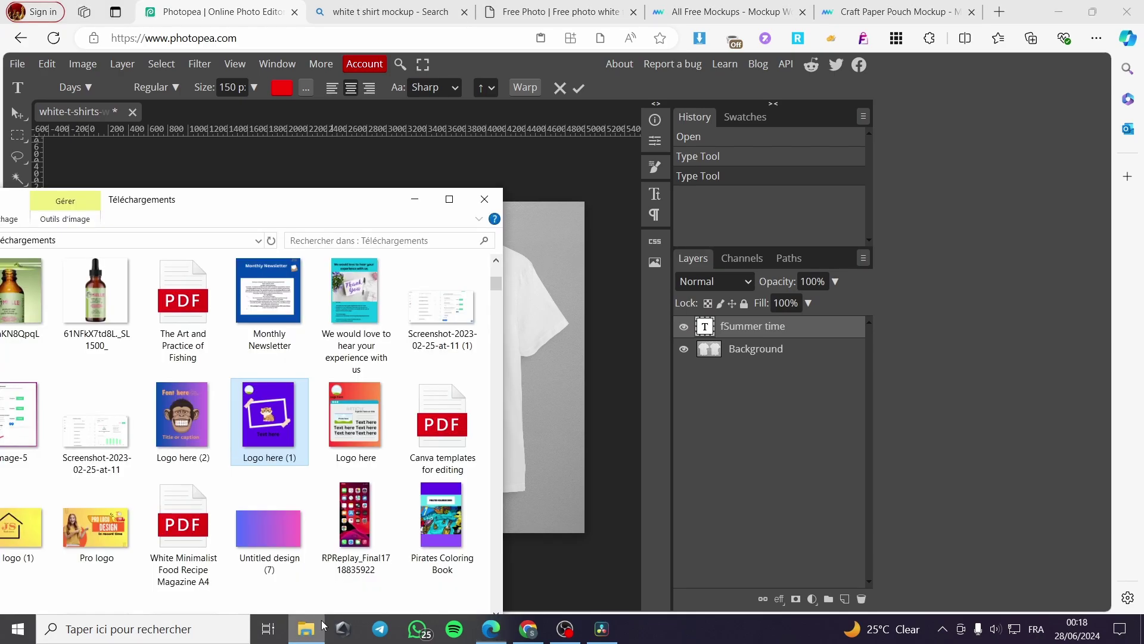
left_click_drag(331, 208, 984, 172)
left_click_drag(841, 364, 544, 388)
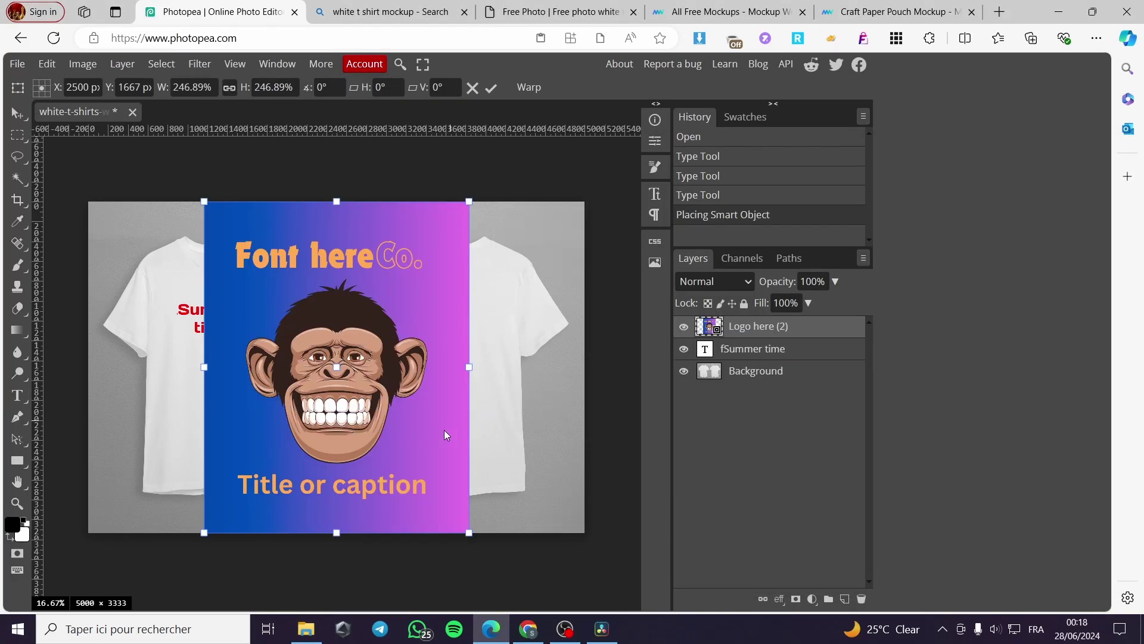
left_click_drag(463, 528, 473, 362)
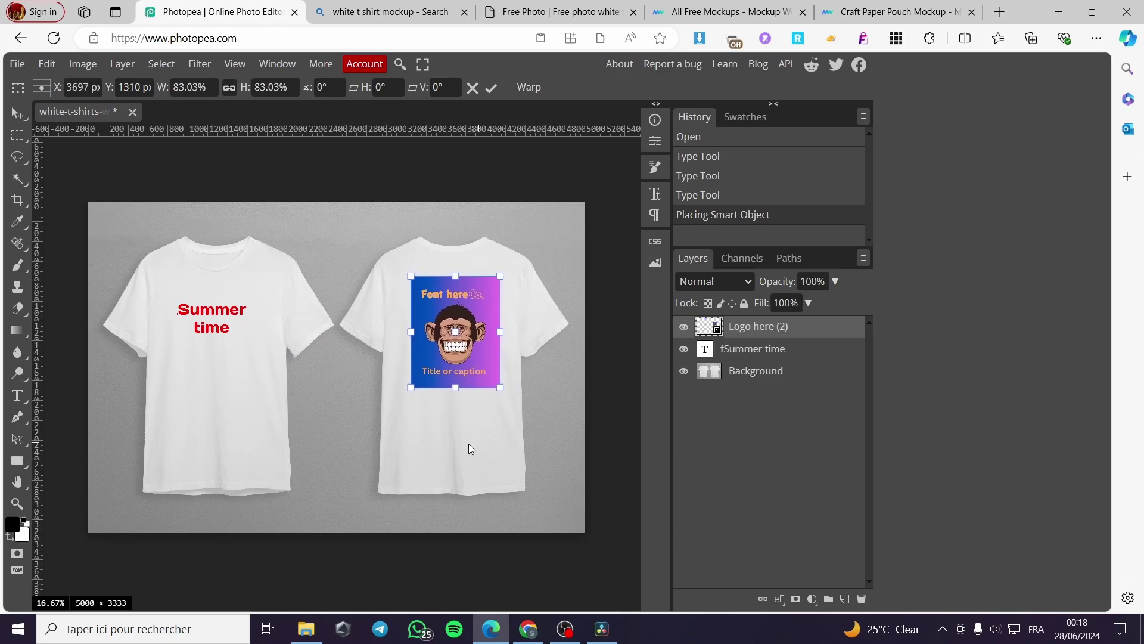
Find the "logoo" surfer image in the downloads folder and place it over the front T-shirt
left_click(312, 633)
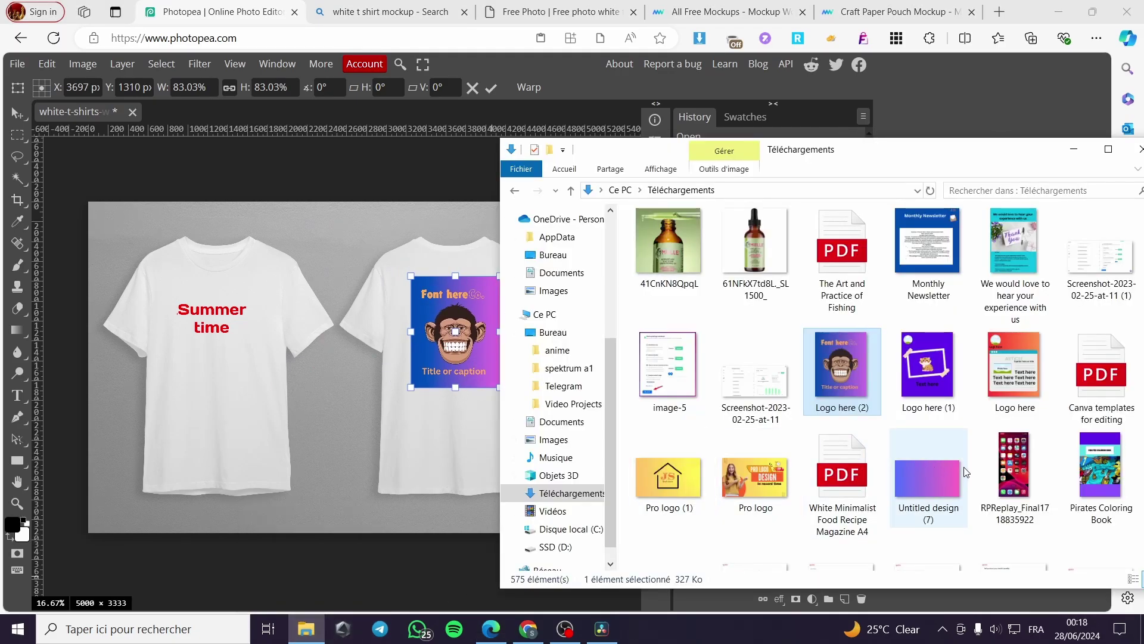
scroll(947, 441, "up", 10)
scroll(948, 441, "up", 15)
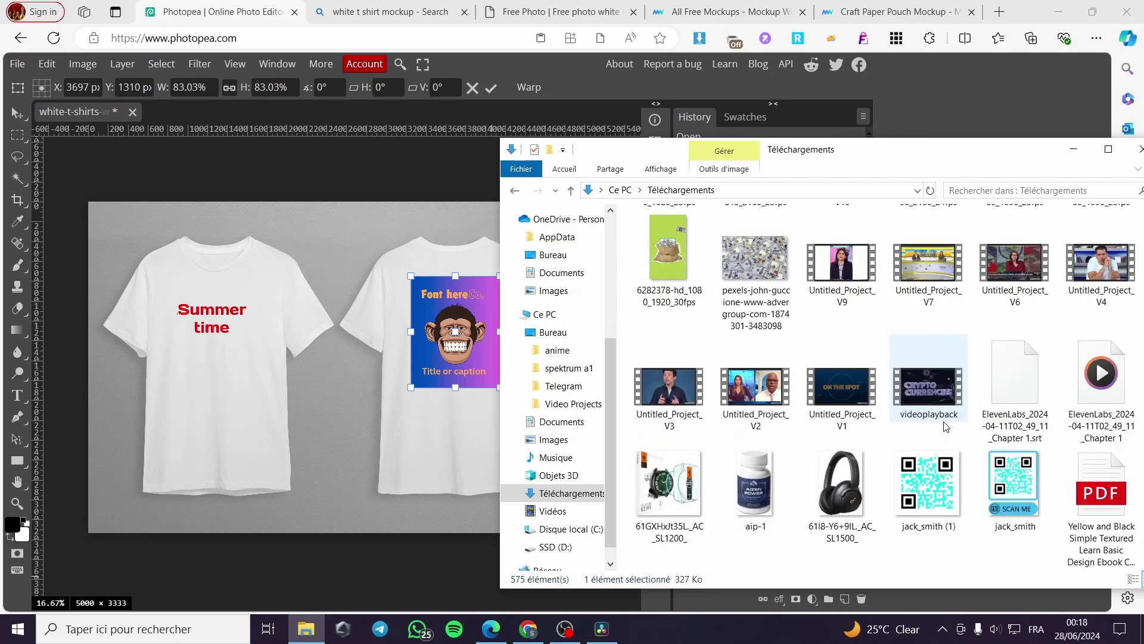
scroll(944, 423, "up", 15)
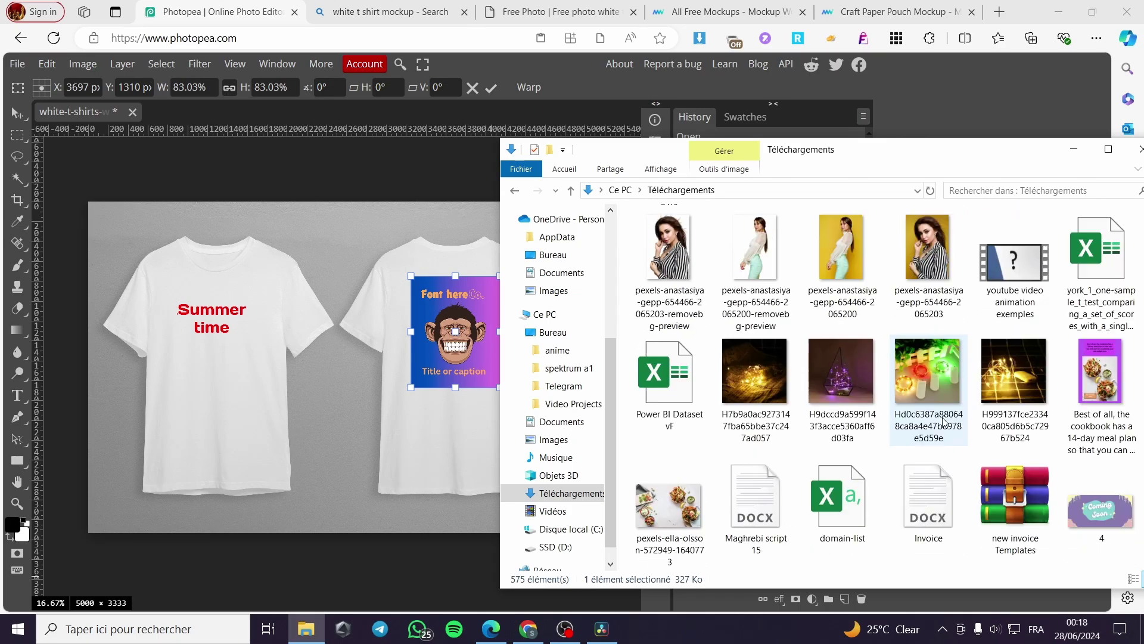
scroll(943, 421, "down", 3)
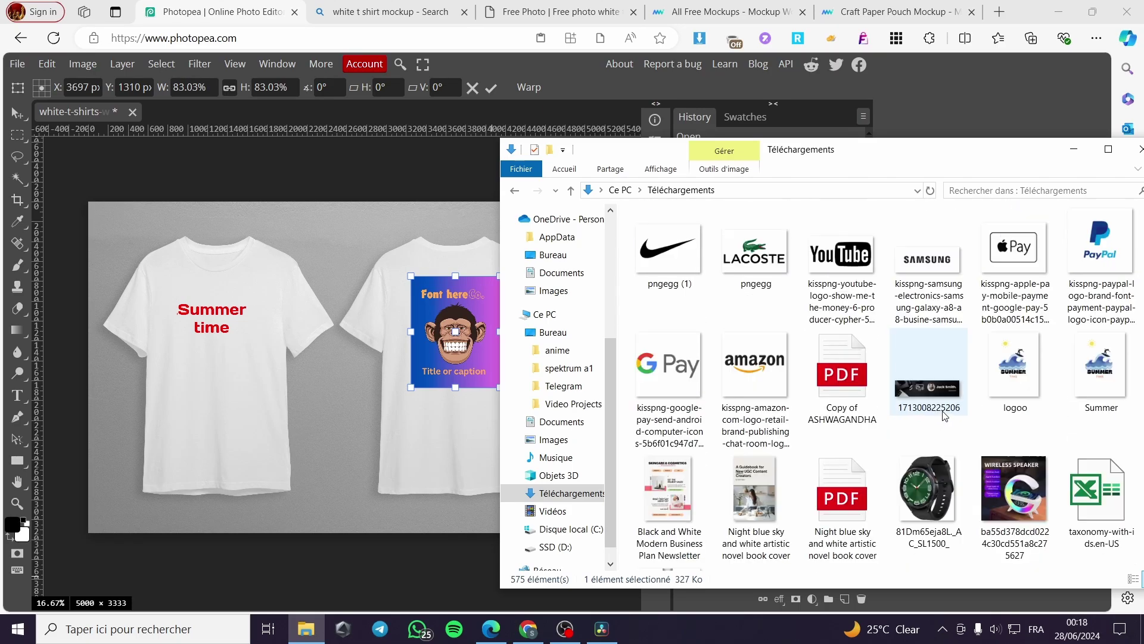
left_click_drag(1013, 369, 237, 406)
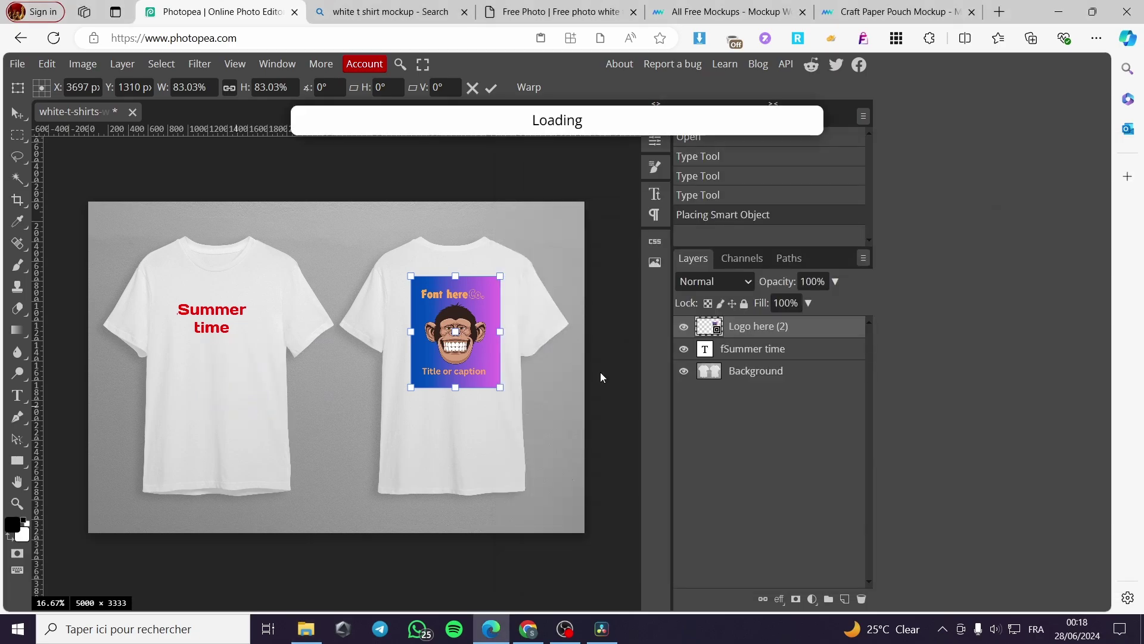
left_click_drag(330, 388, 242, 408)
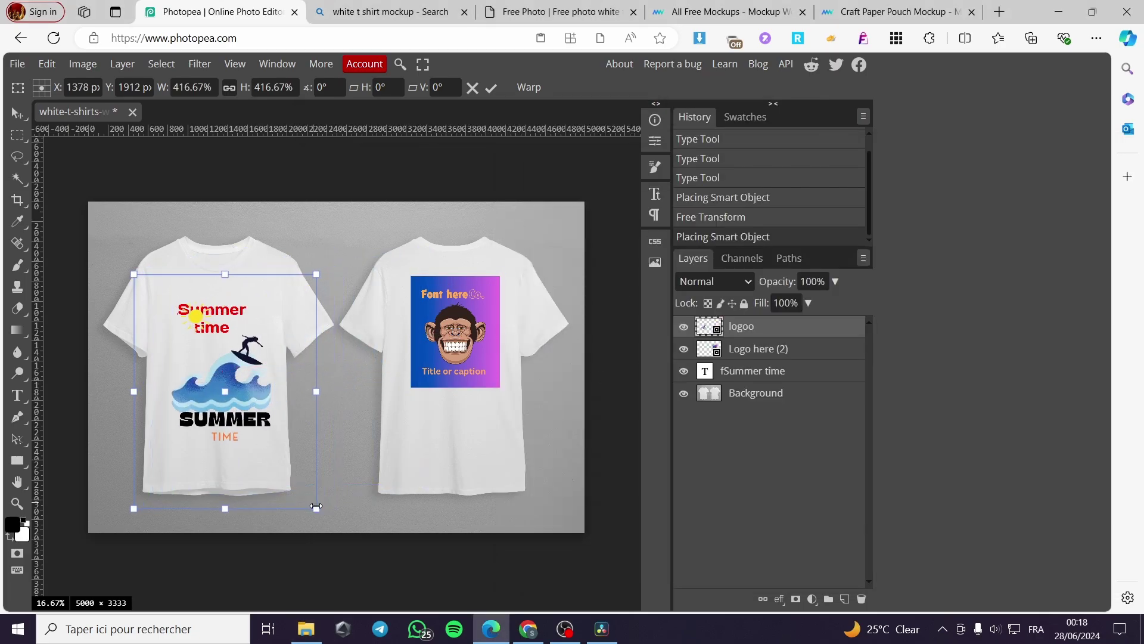
Shrink the surfer logo to about 189% and move it below the red text on the front T-shirt
left_click_drag(315, 506, 217, 381)
left_click_drag(192, 341, 236, 399)
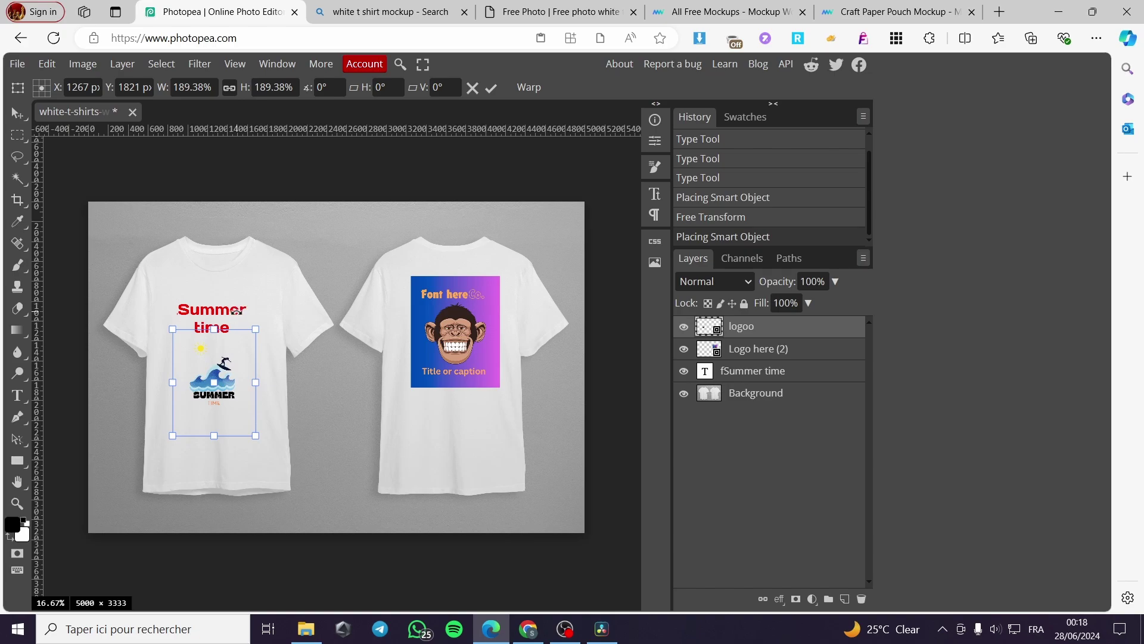
left_click_drag(233, 357, 227, 395)
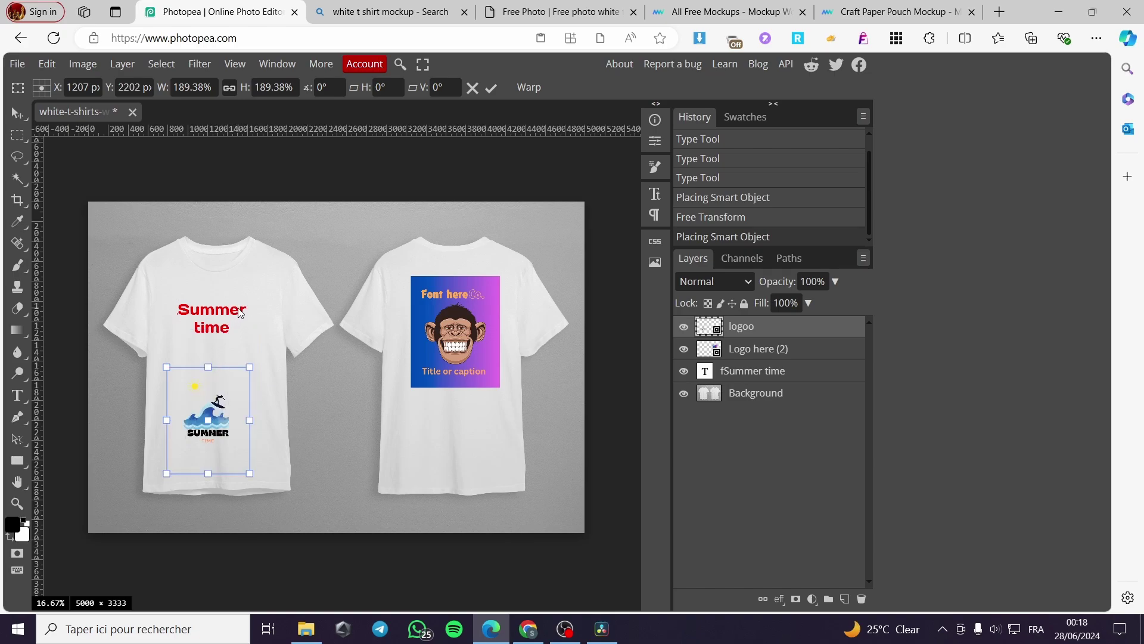
Delete the red "Summer time" text layer
left_click(733, 362)
key("Delete")
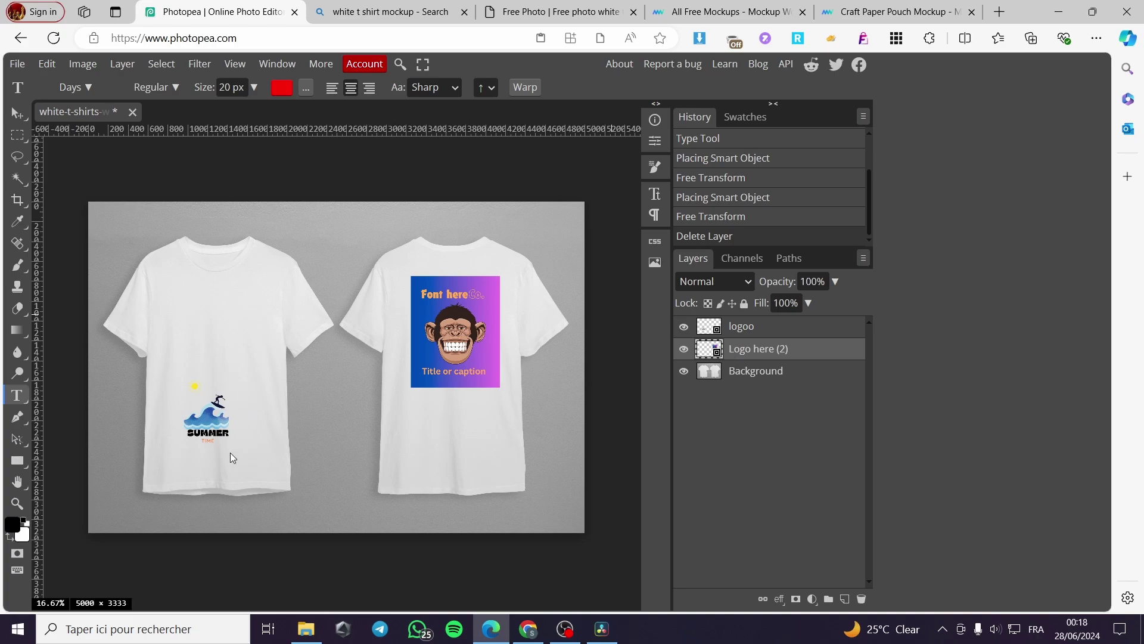
left_click(217, 437)
left_click_drag(214, 417, 237, 322)
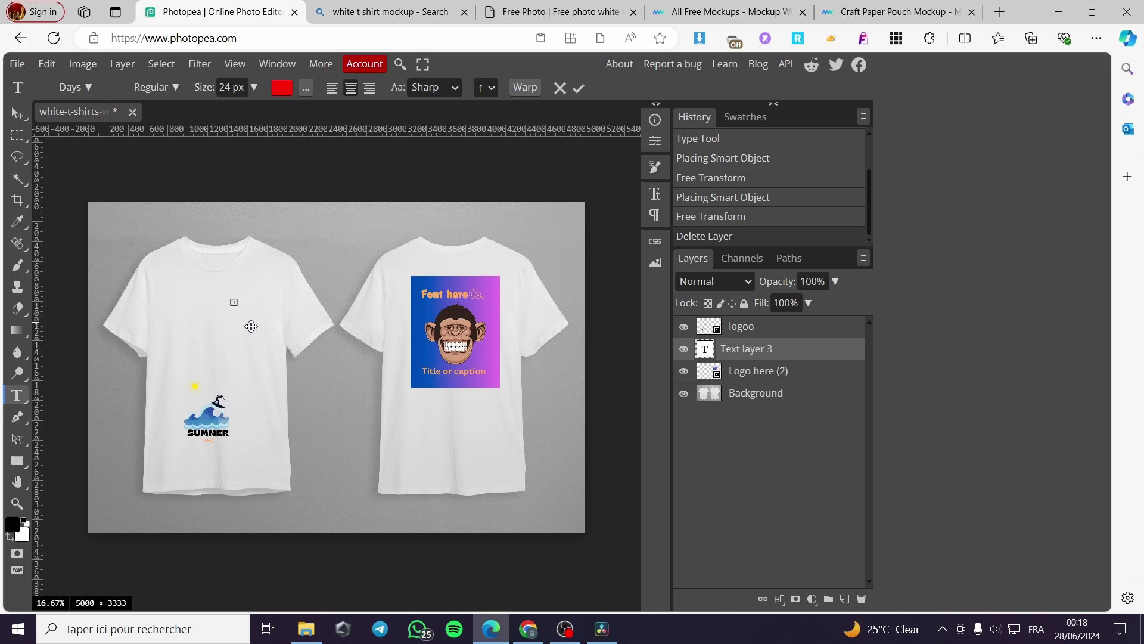
left_click(790, 357)
key("Delete")
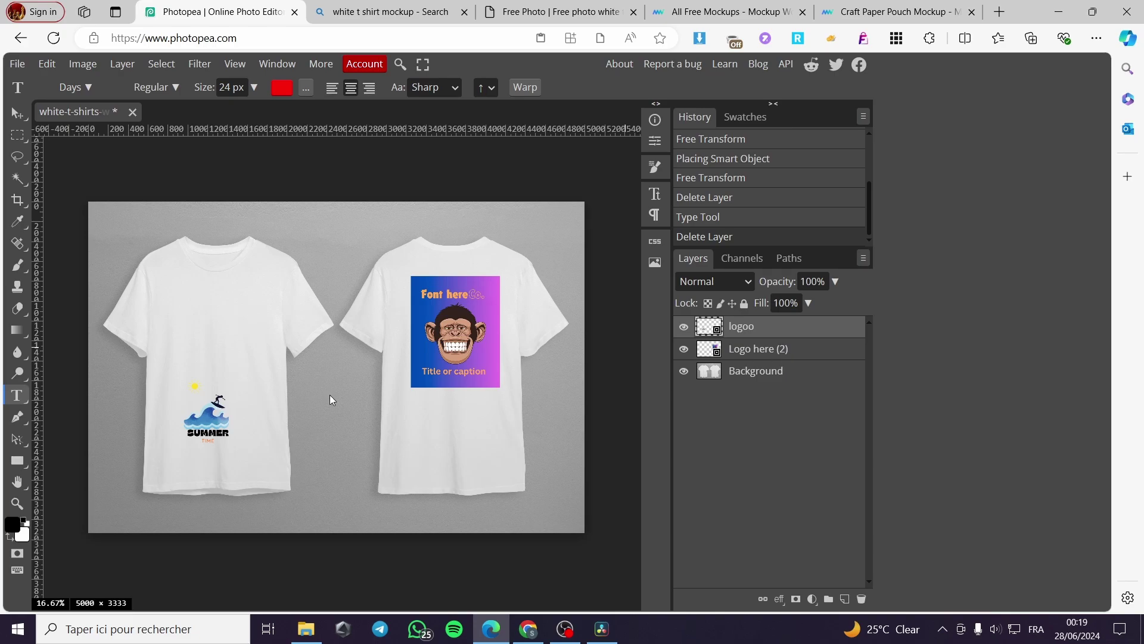
Move the surfer logo up to the centre of the front T-shirt's chest with the Move tool
left_click(216, 424)
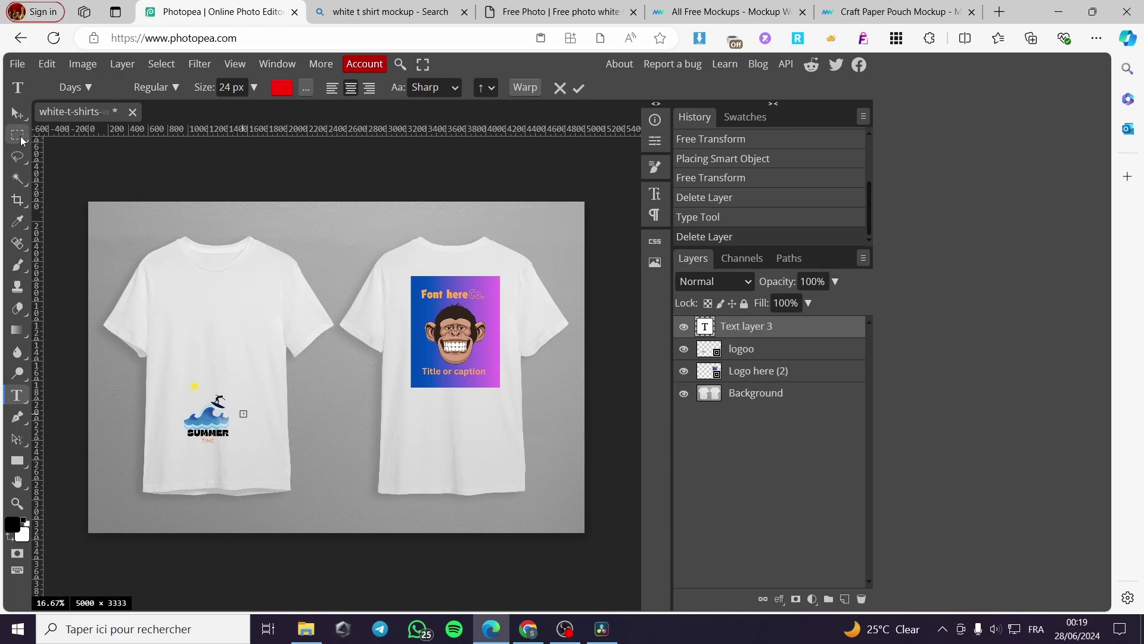
left_click(17, 114)
left_click_drag(198, 401, 208, 310)
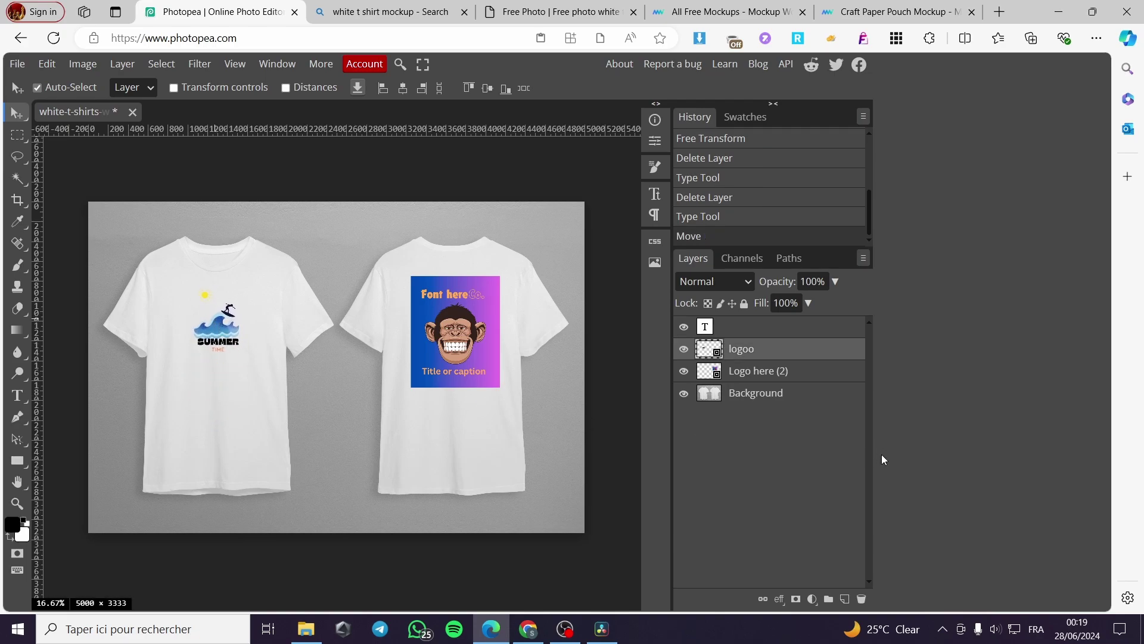